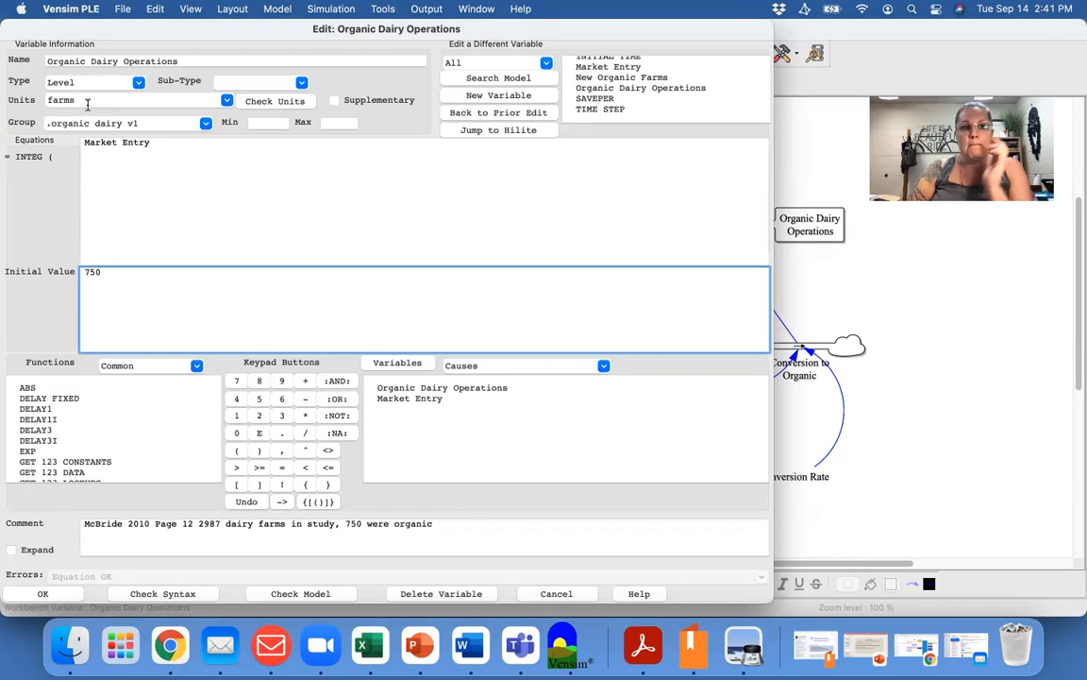
Review the equations and units of the organic-side variables, including Market Entry and New Organic Farms.
click(43, 593)
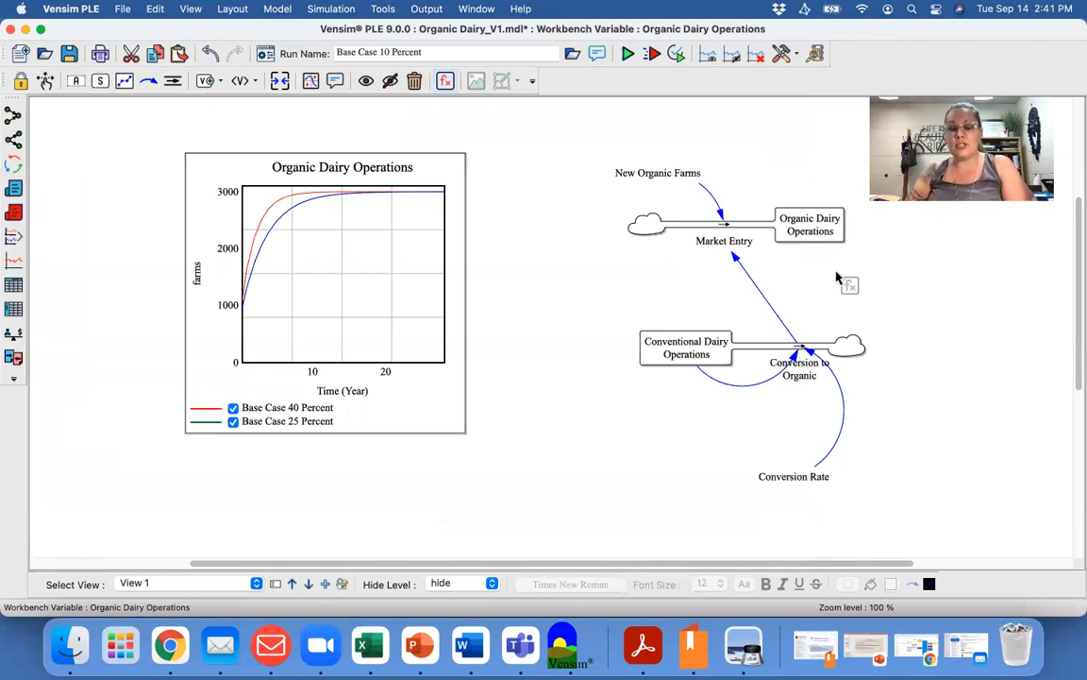
click(710, 245)
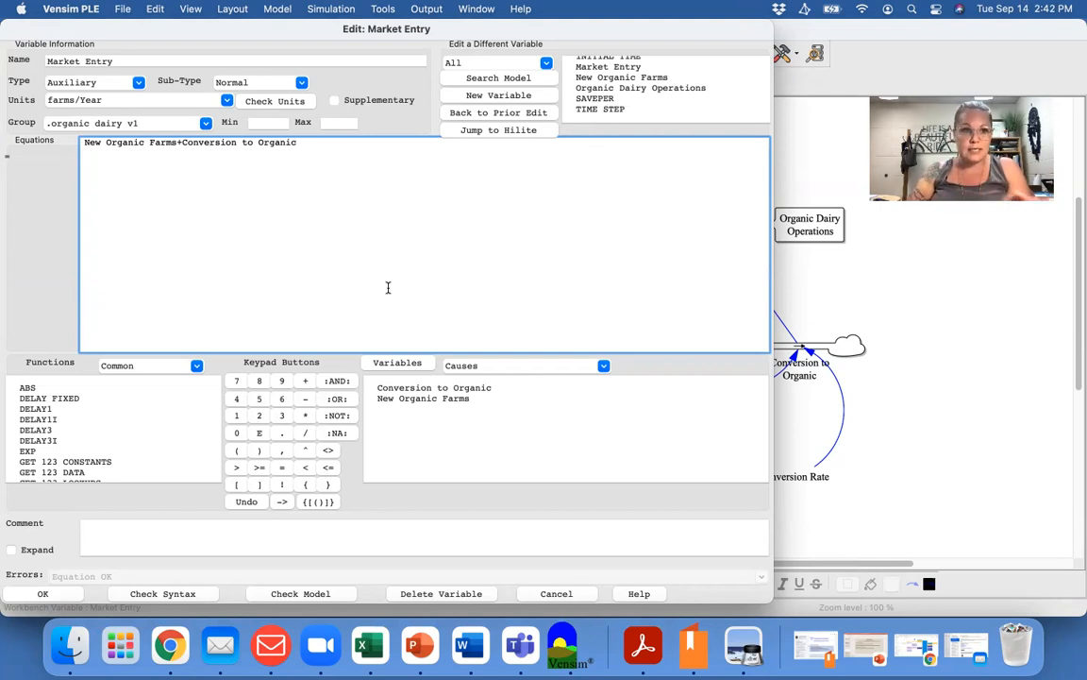
click(43, 593)
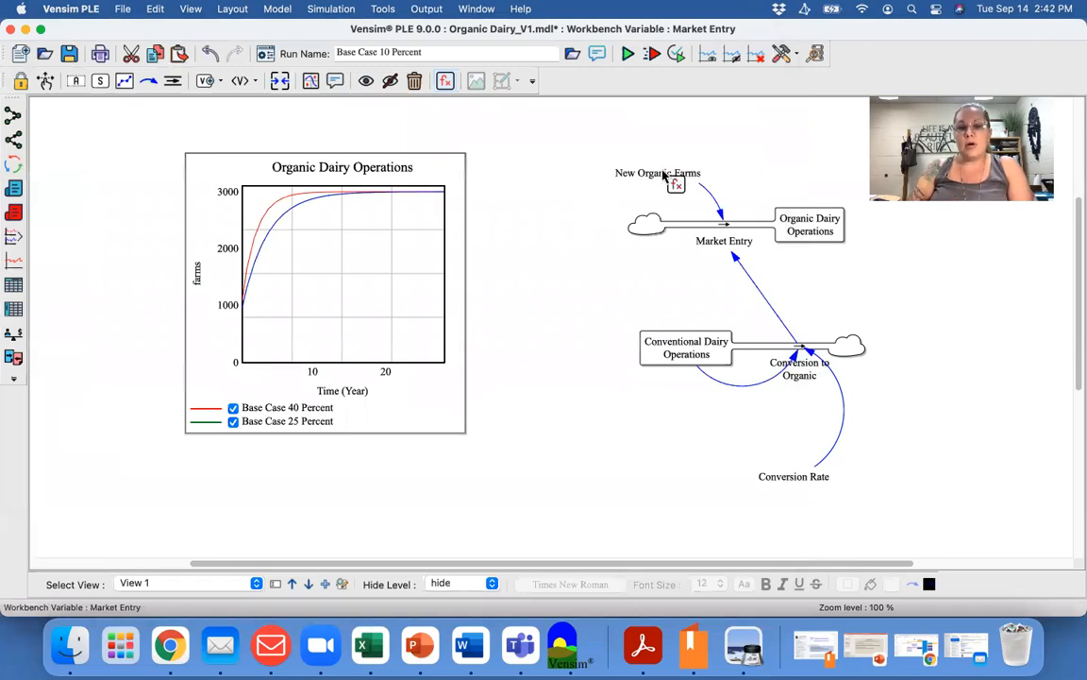
click(664, 178)
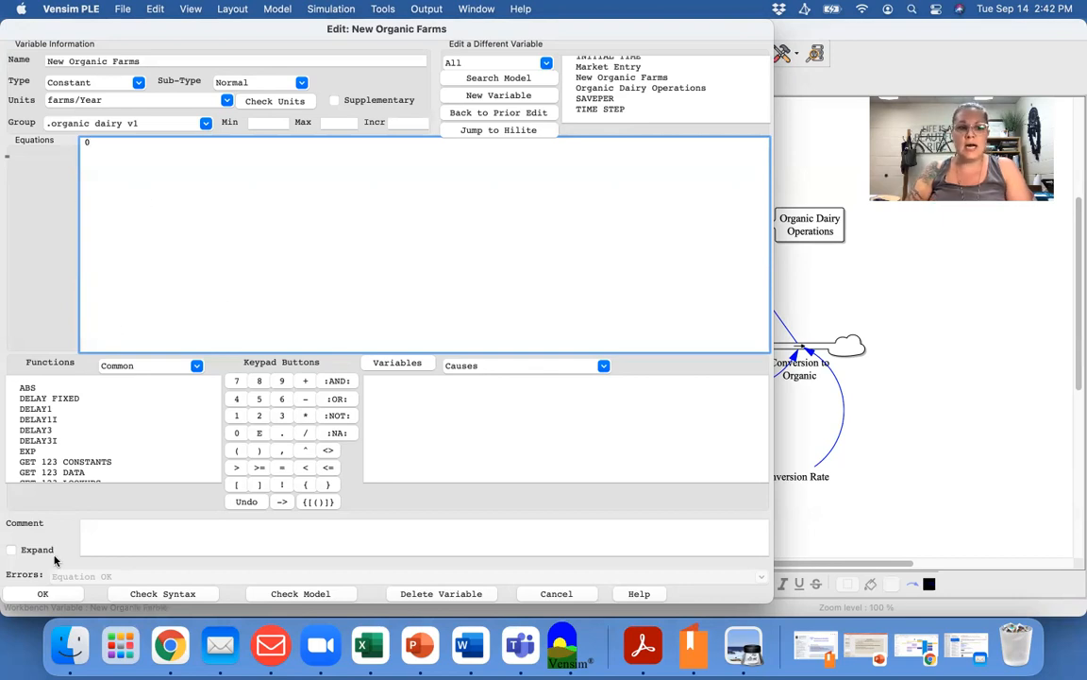
click(43, 594)
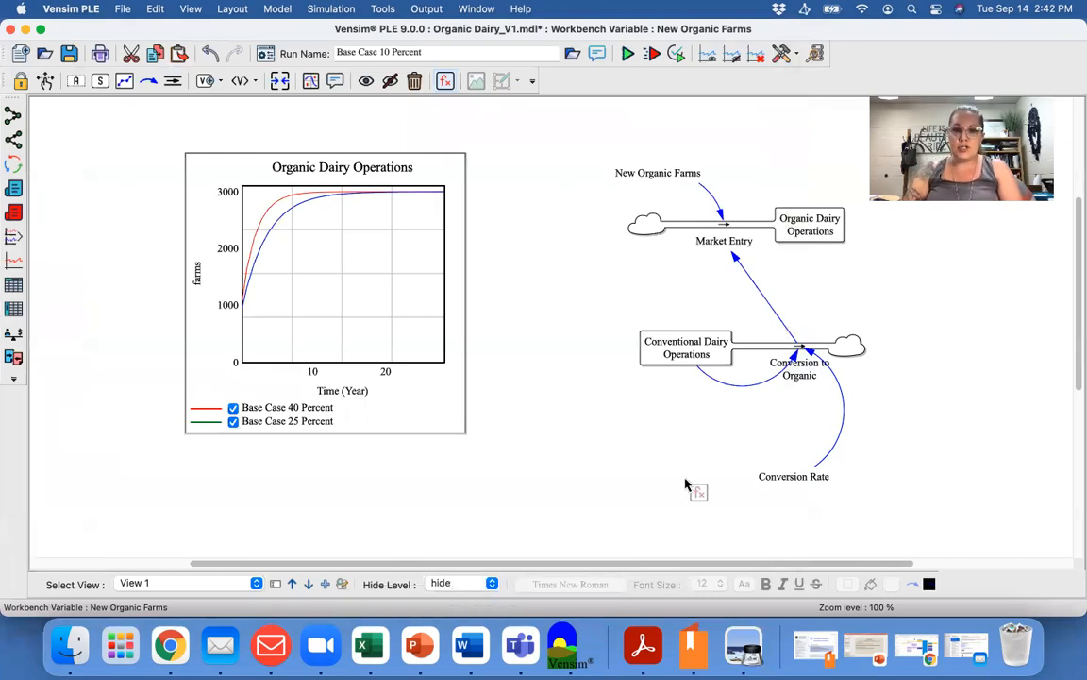
Review the equations, units and comments of Conventional Dairy Operations, Conversion to Organic and Conversion Rate.
click(692, 354)
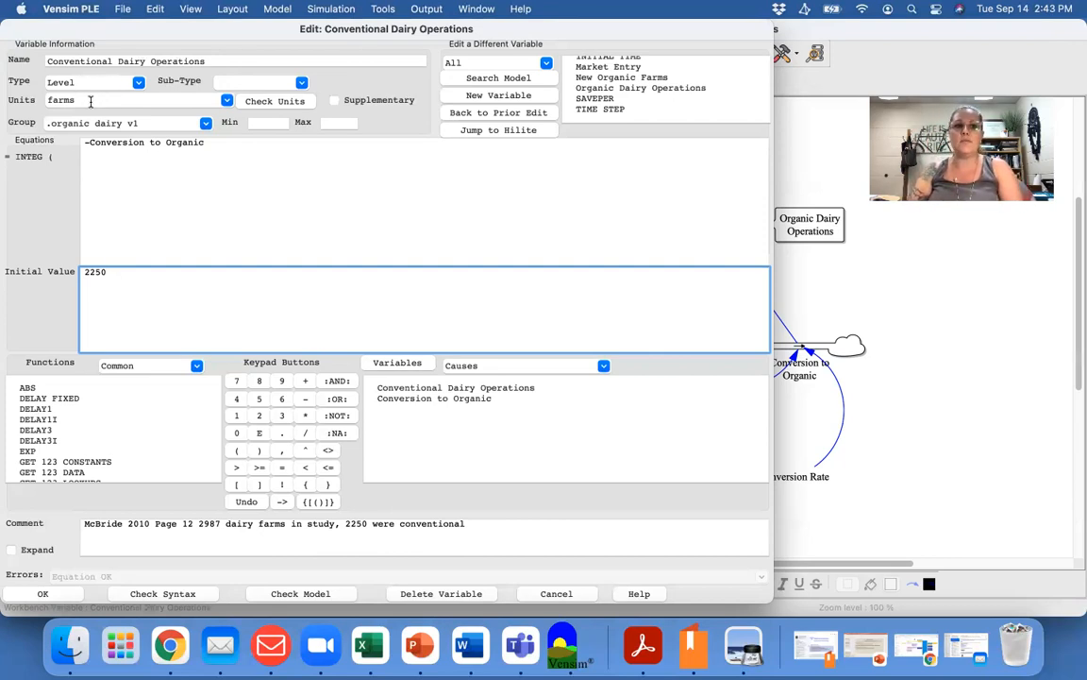
click(68, 594)
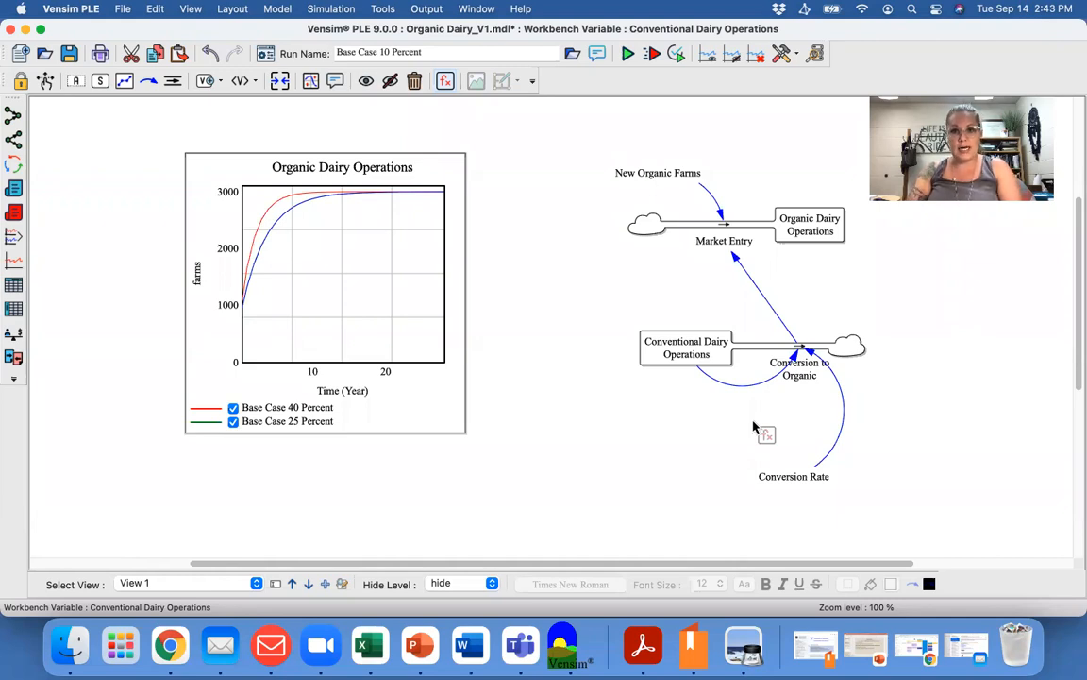
click(809, 372)
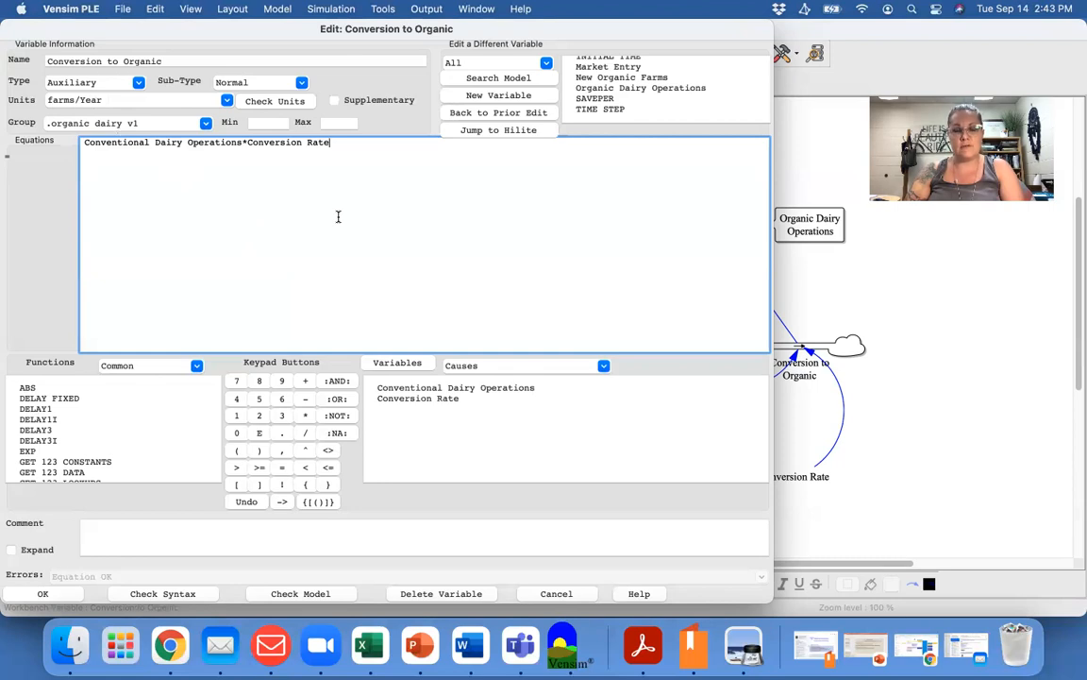
click(43, 594)
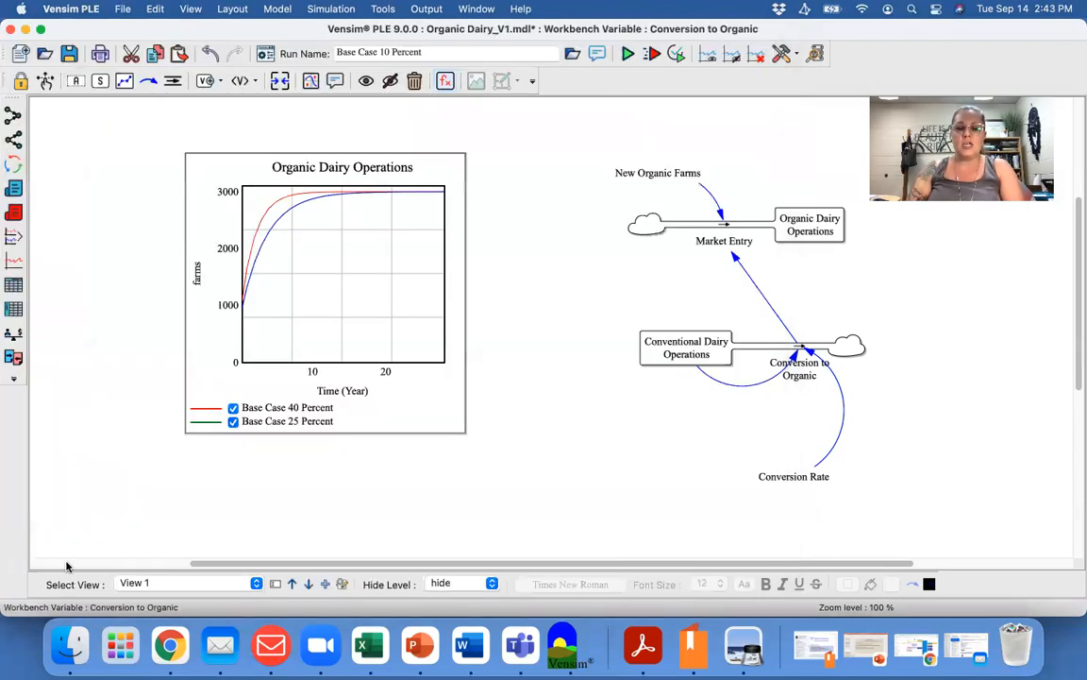
click(793, 482)
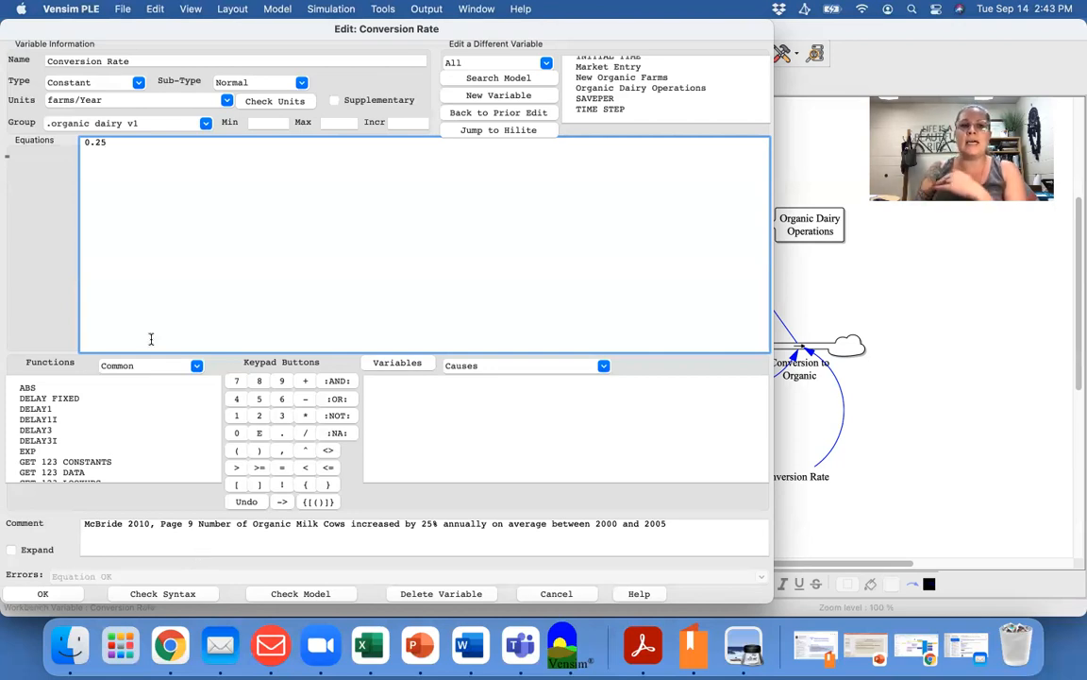
click(43, 593)
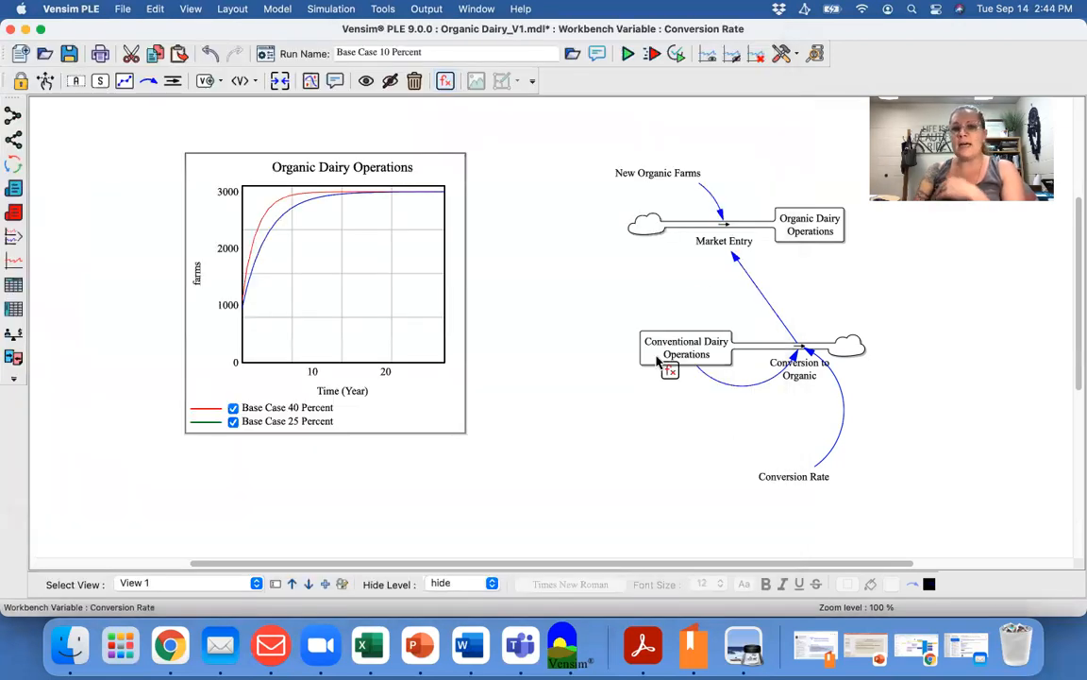
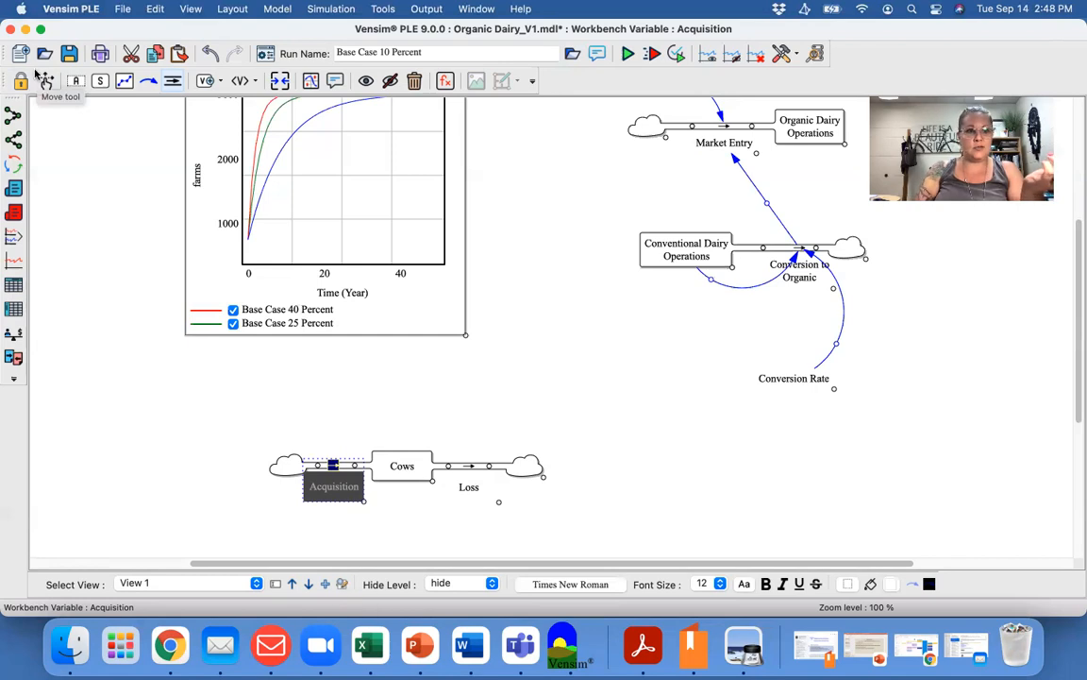
Add an auxiliary variable named birthrate below the Acquisition flow of the Cows stock.
click(404, 517)
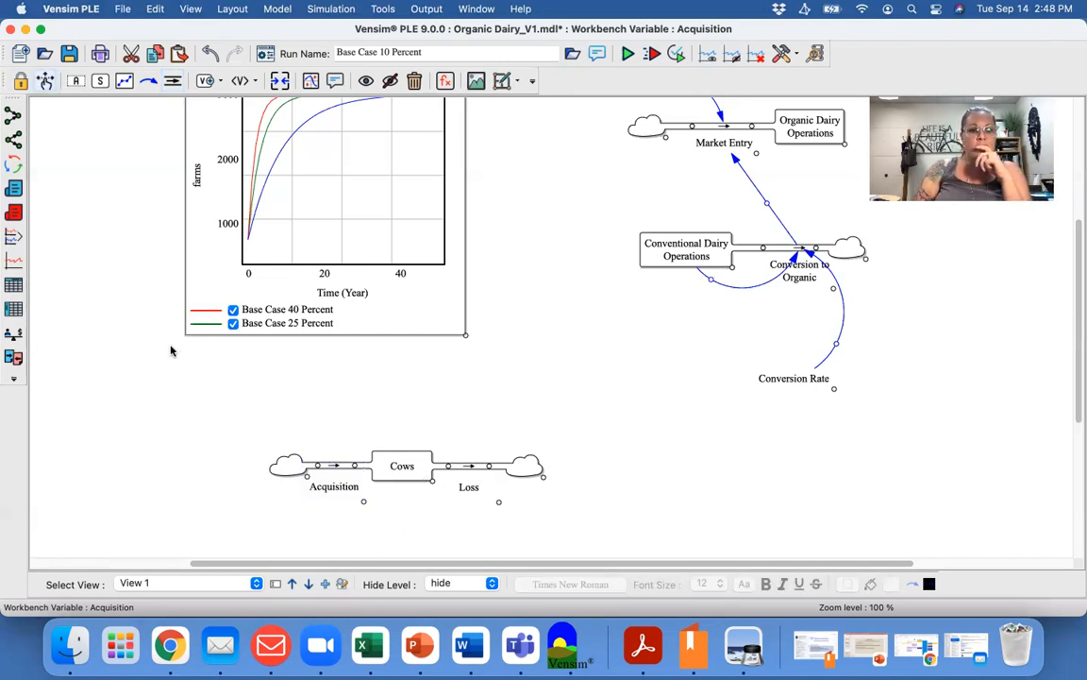
scroll(171, 349, down, 3)
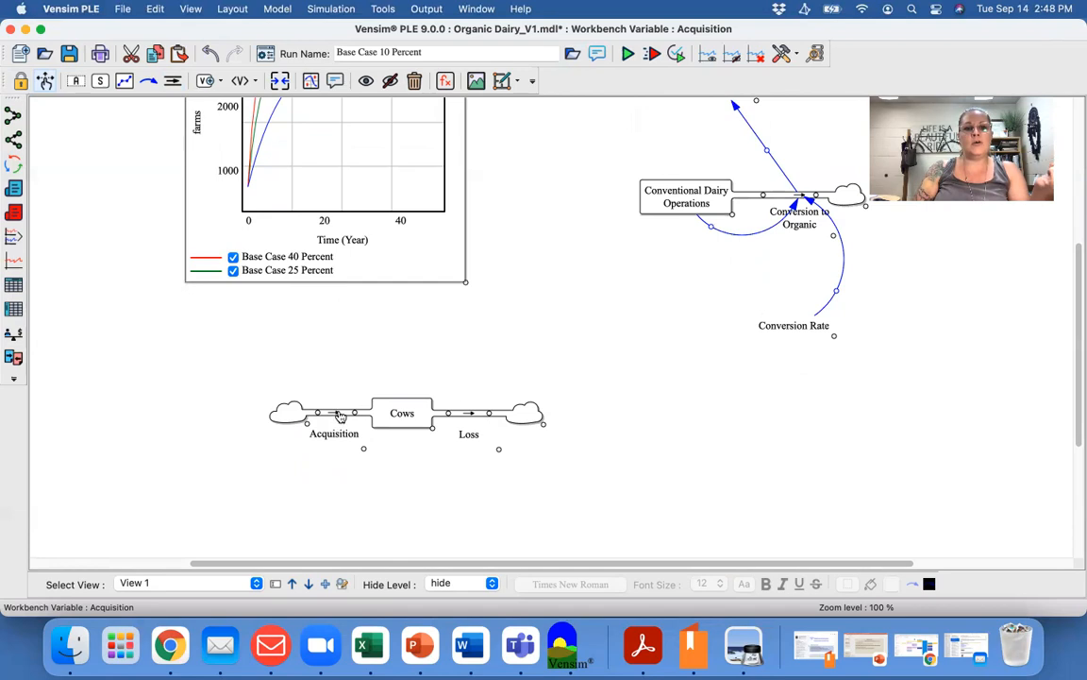
click(76, 82)
click(302, 495)
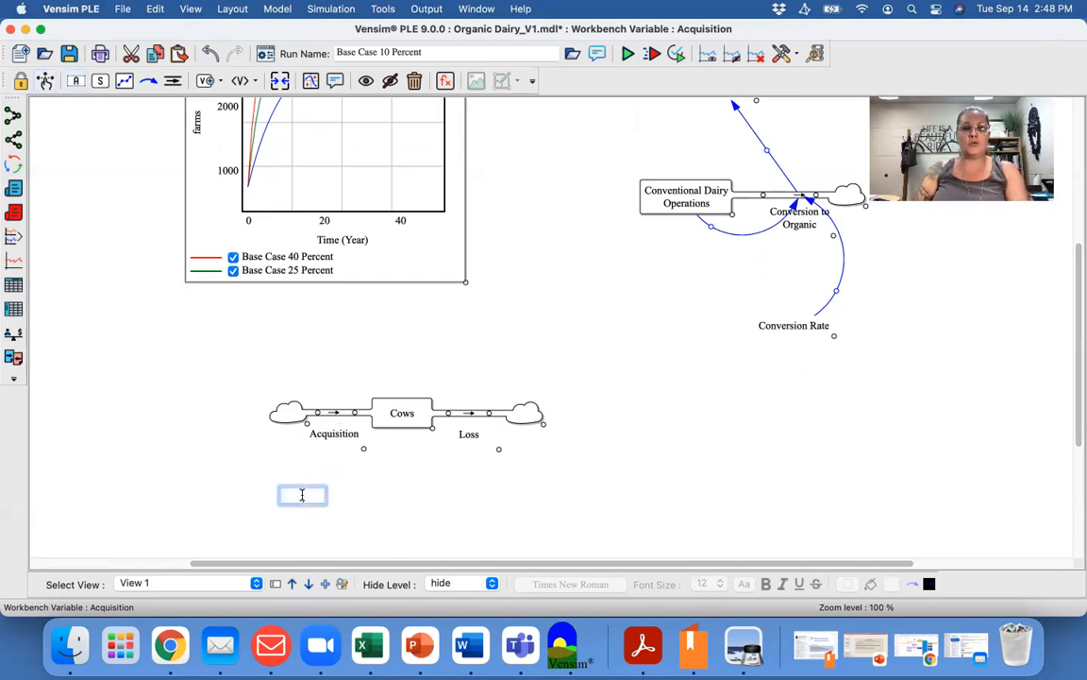
text(birthrate)
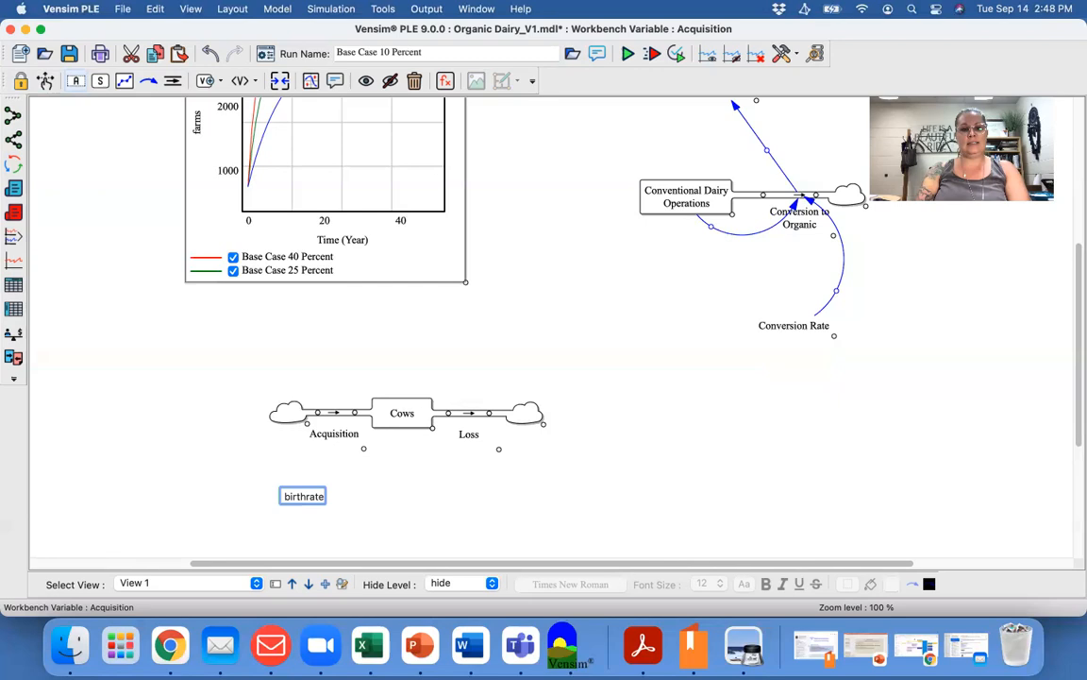
key(Return)
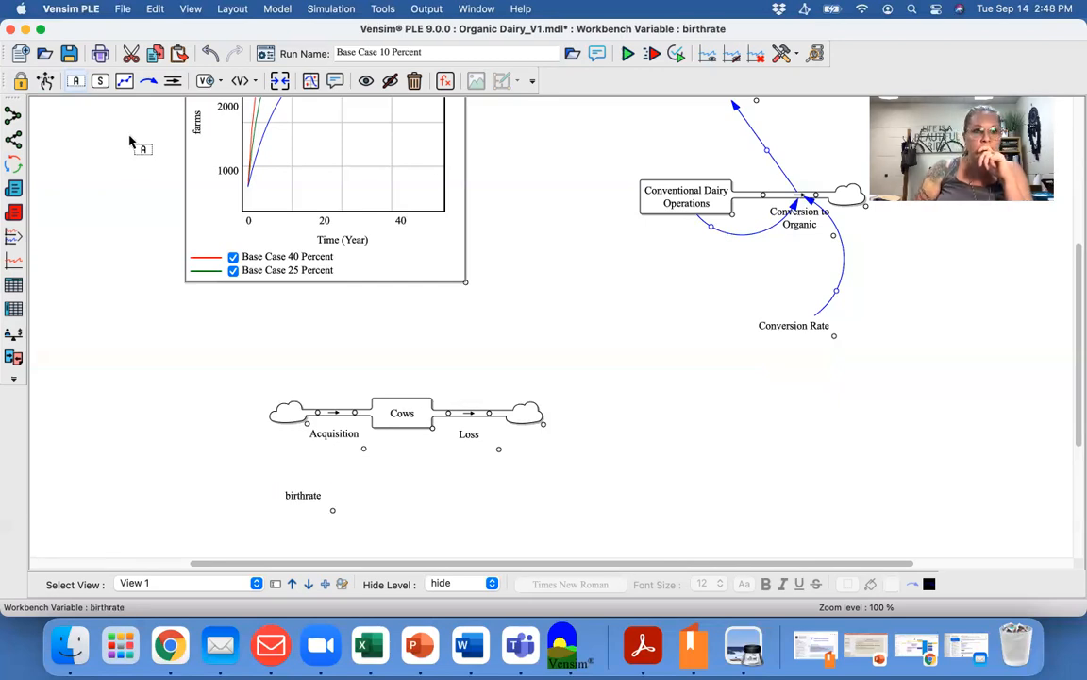
Connect birthrate to Acquisition with a causal arrow and curve it outward, away from the Cows stock.
click(147, 81)
click(304, 499)
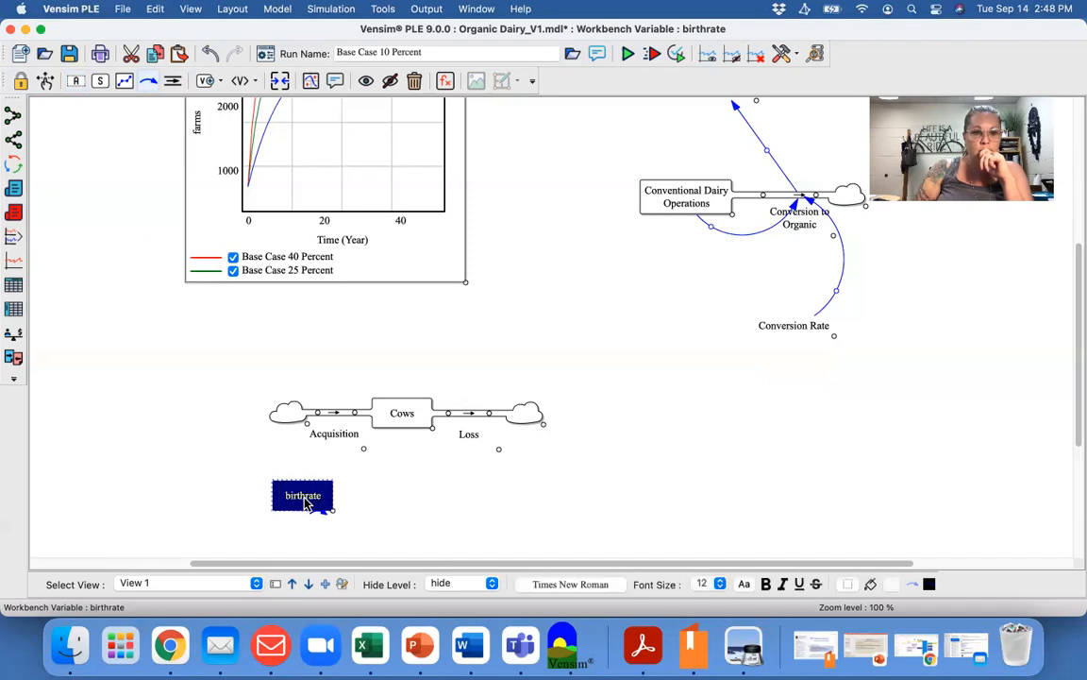
click(332, 440)
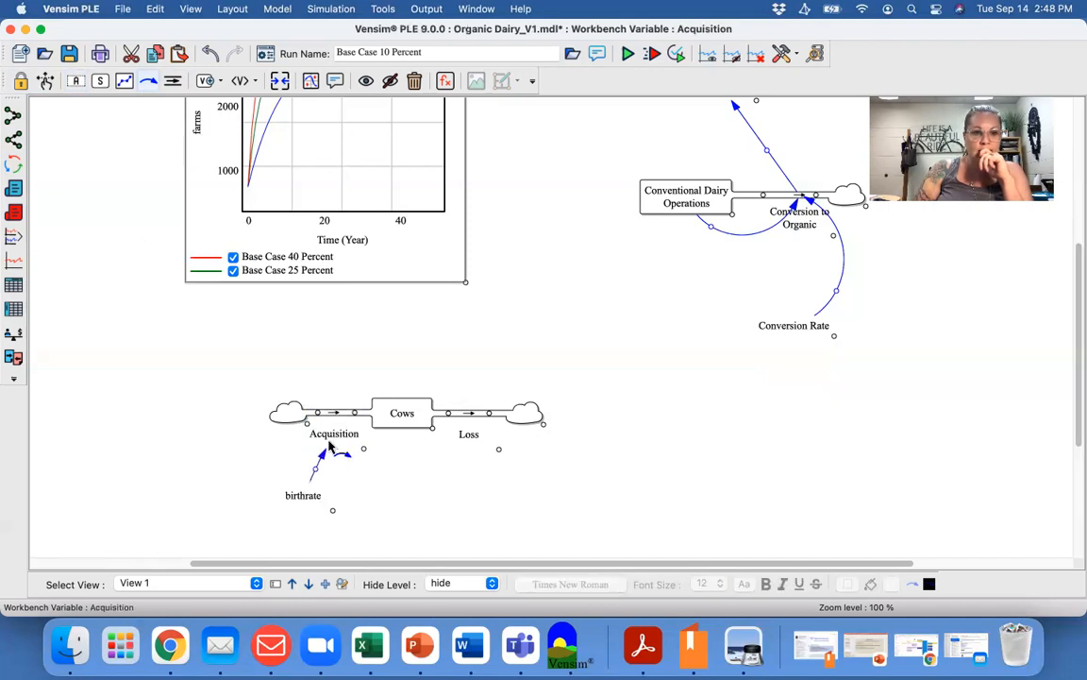
drag(314, 469, 281, 464)
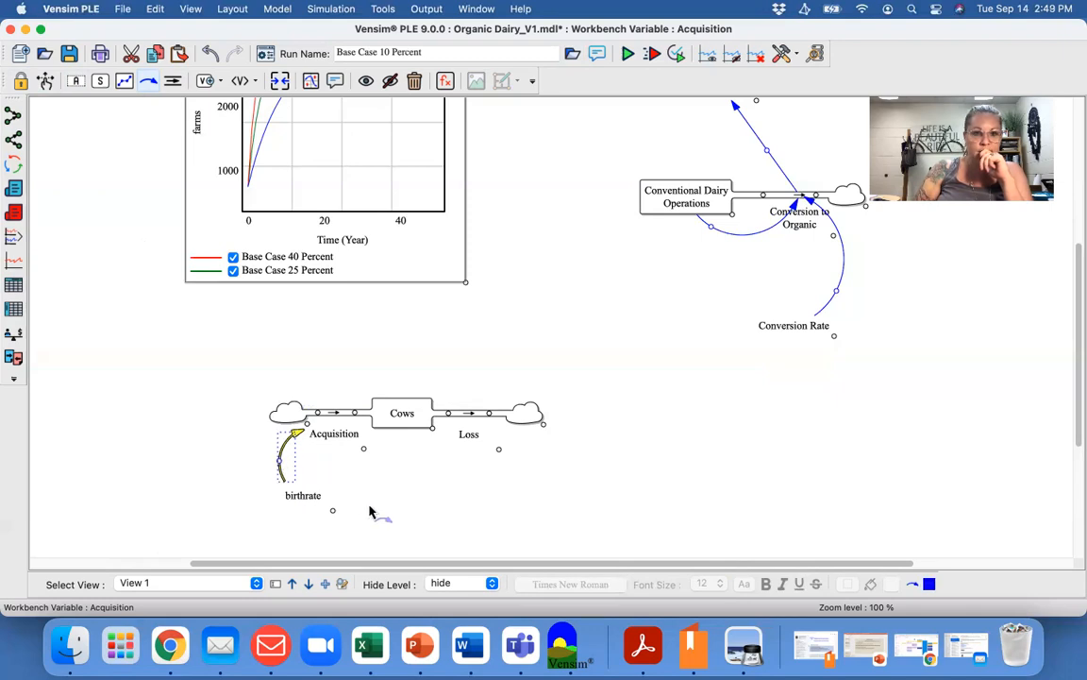
Add an auxiliary variable named purchase above the Acquisition flow.
click(77, 82)
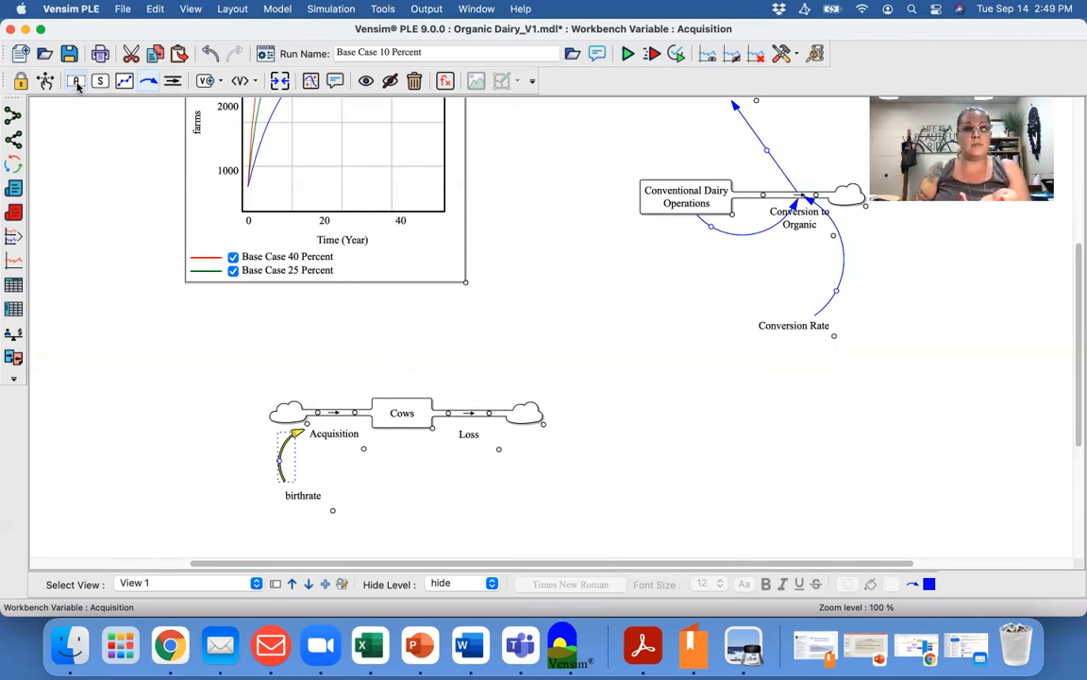
click(285, 335)
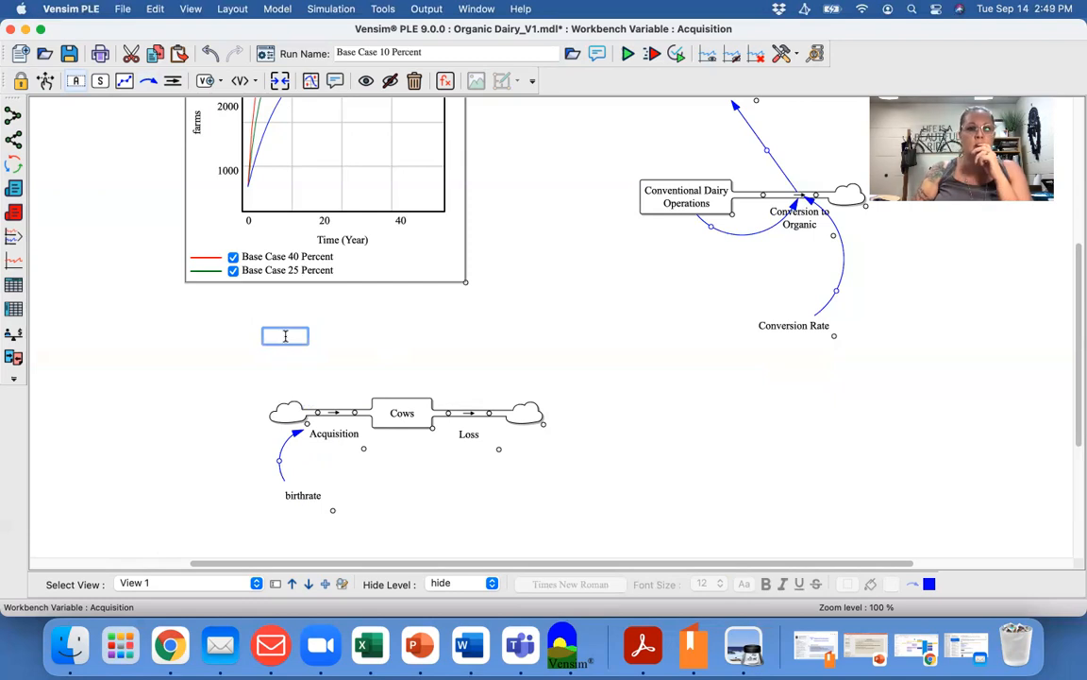
text(purchase)
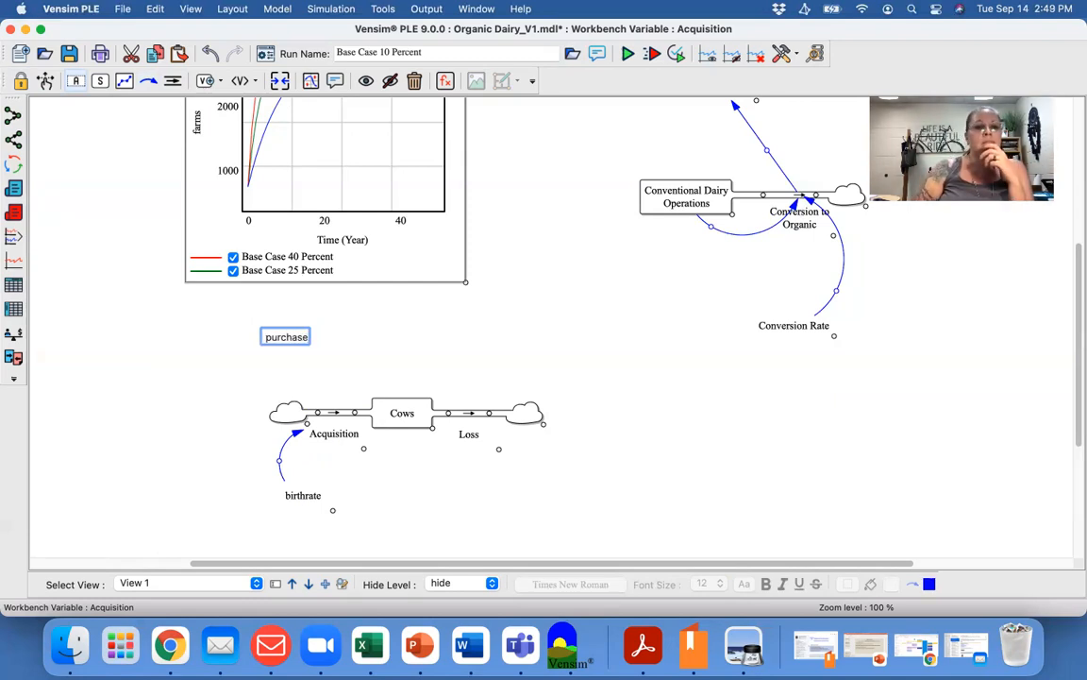
key(Return)
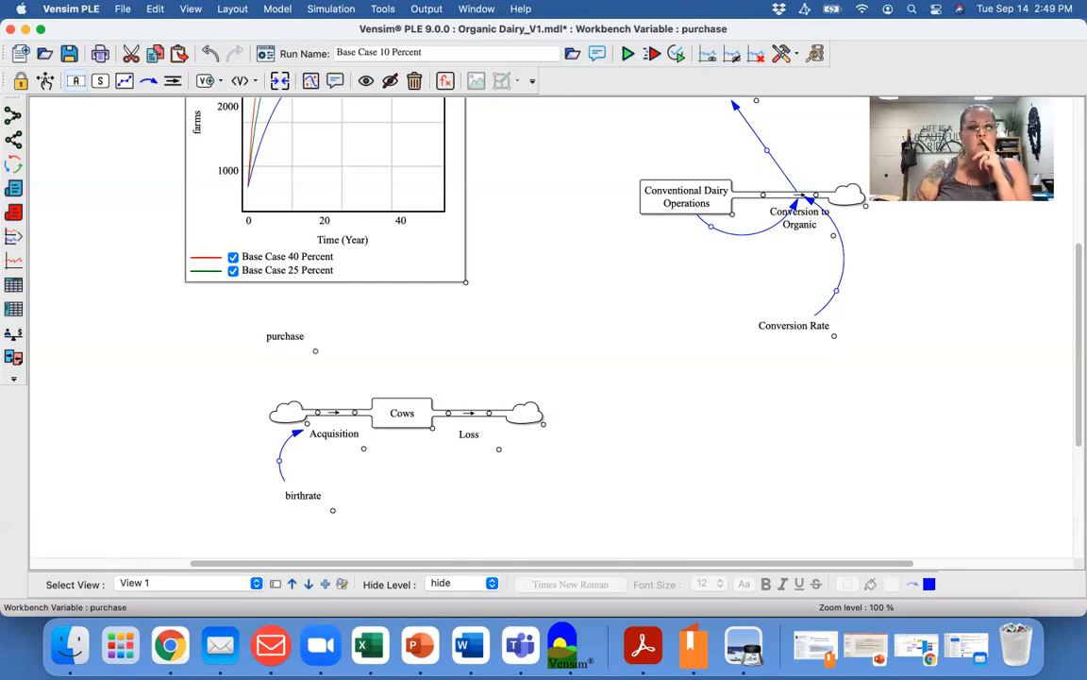
Connect purchase to the Acquisition flow with a causal arrow and bend it toward the Cows side.
click(148, 81)
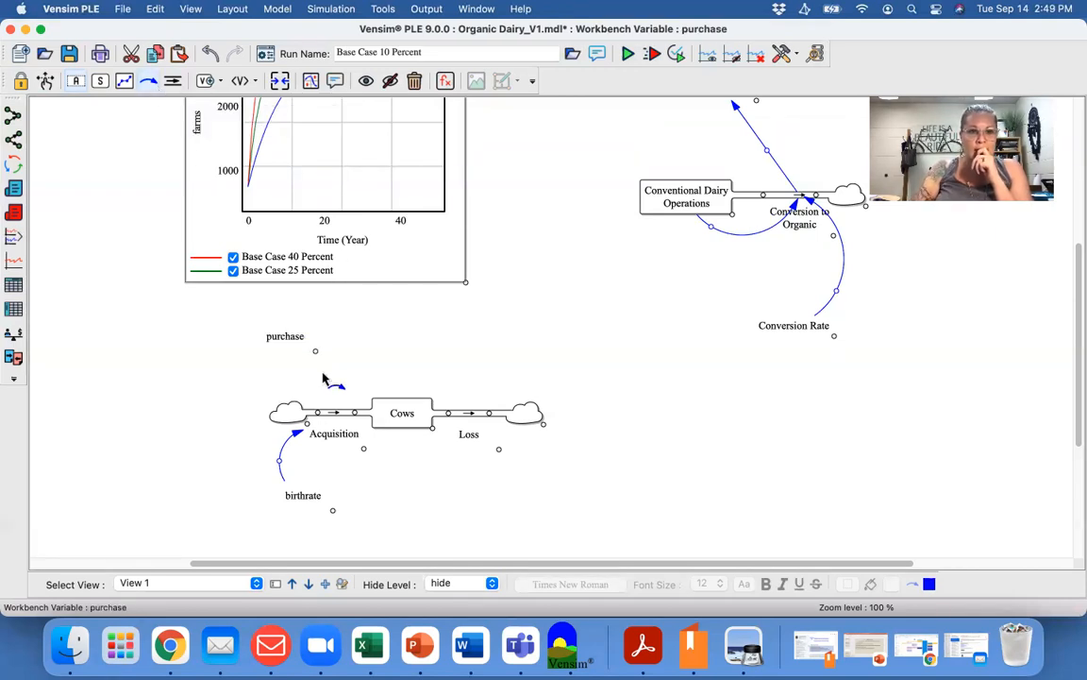
click(285, 337)
click(340, 418)
click(340, 417)
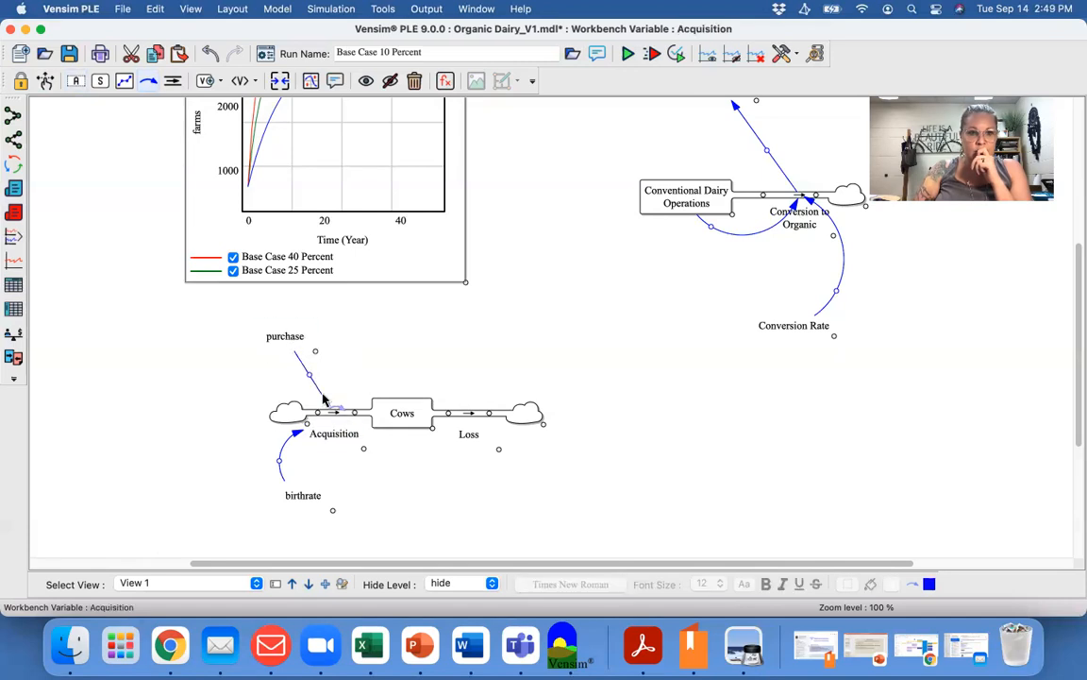
drag(312, 378, 348, 365)
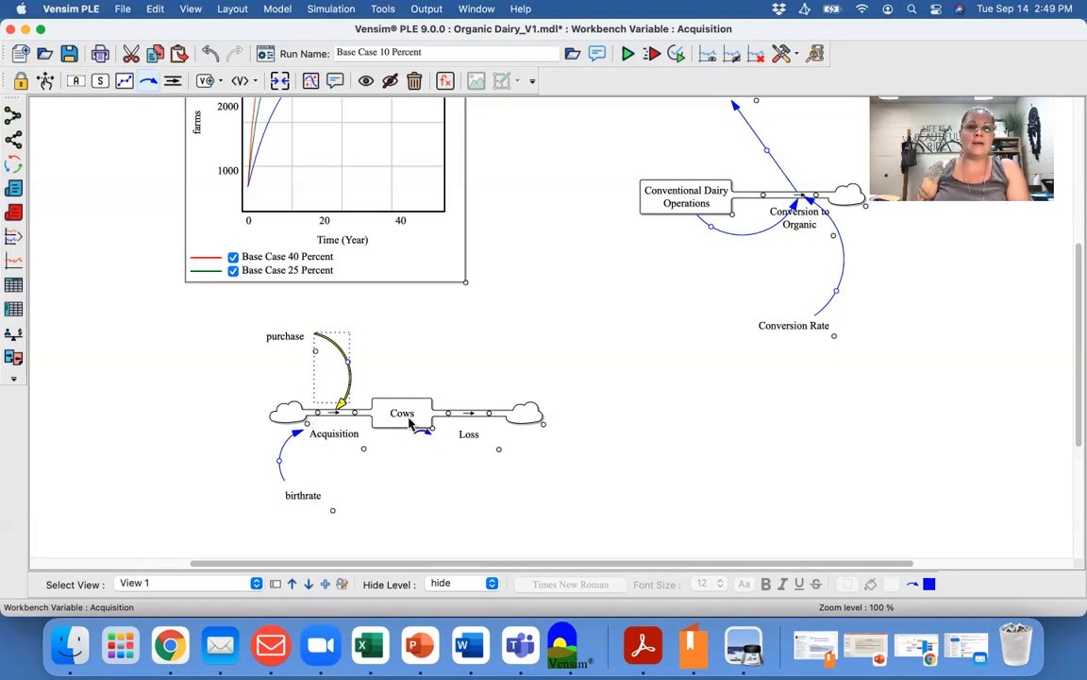
Draw a curved causal arrow from the Cows stock, looping underneath, back to the Acquisition flow.
click(408, 424)
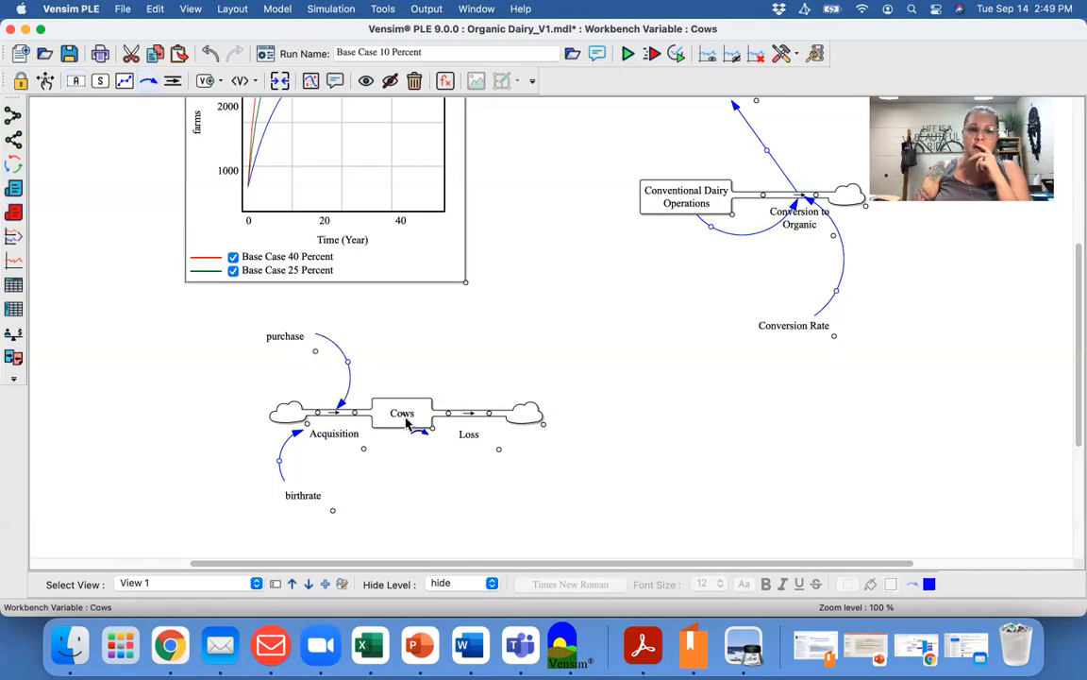
click(408, 424)
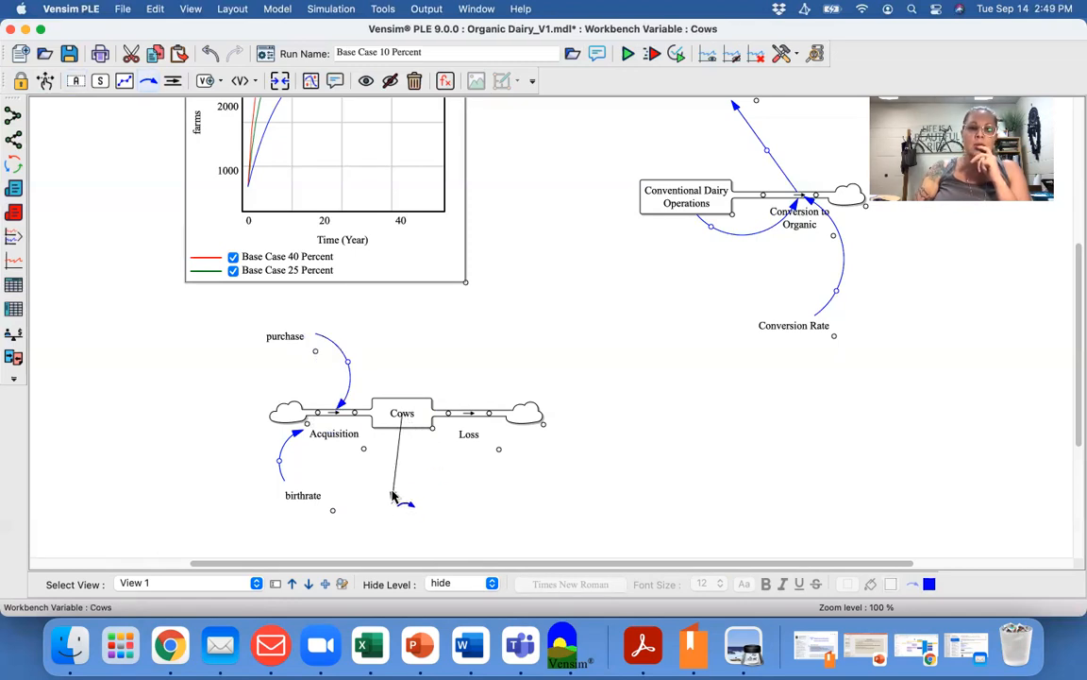
click(392, 478)
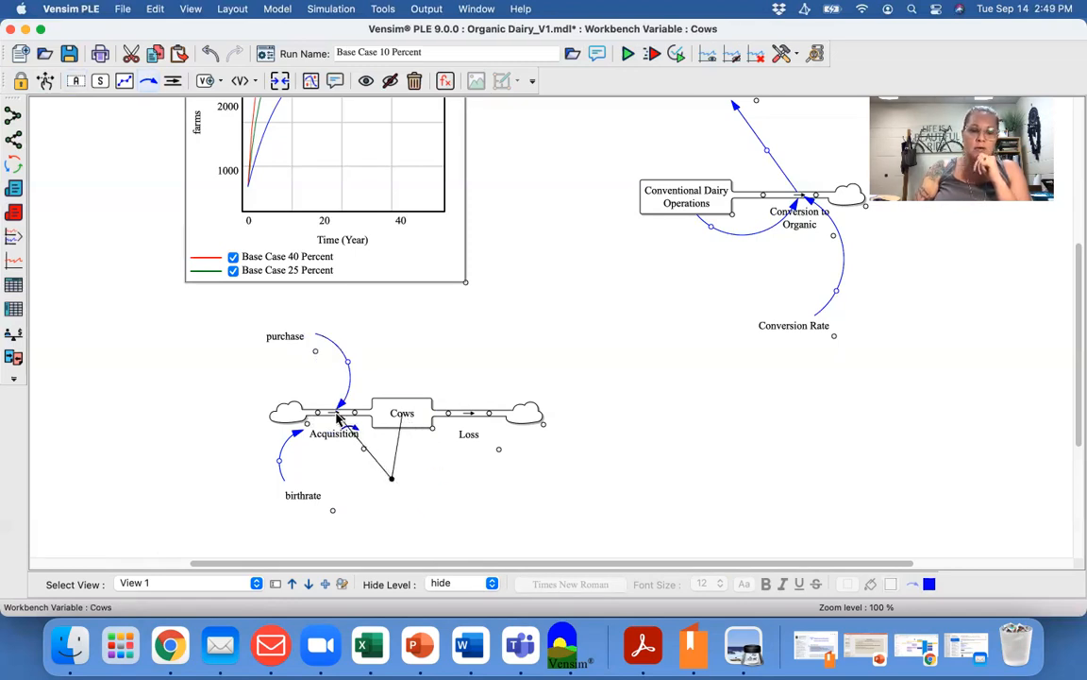
click(338, 418)
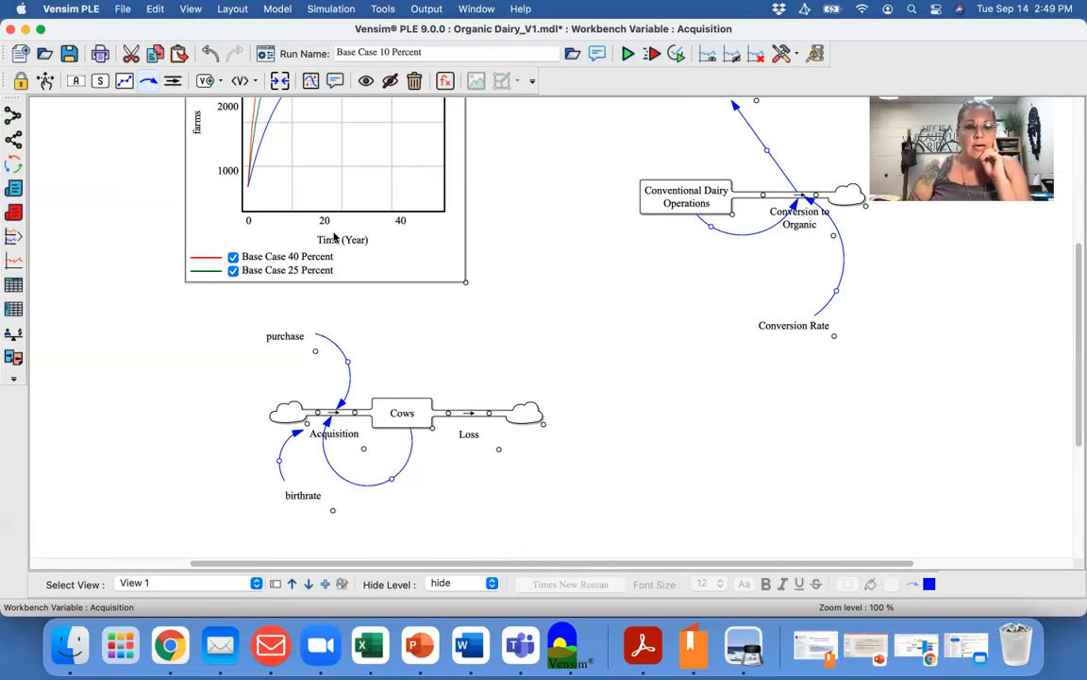
Define the Cows stock's equation with units cows and an initial value of 100.
click(445, 81)
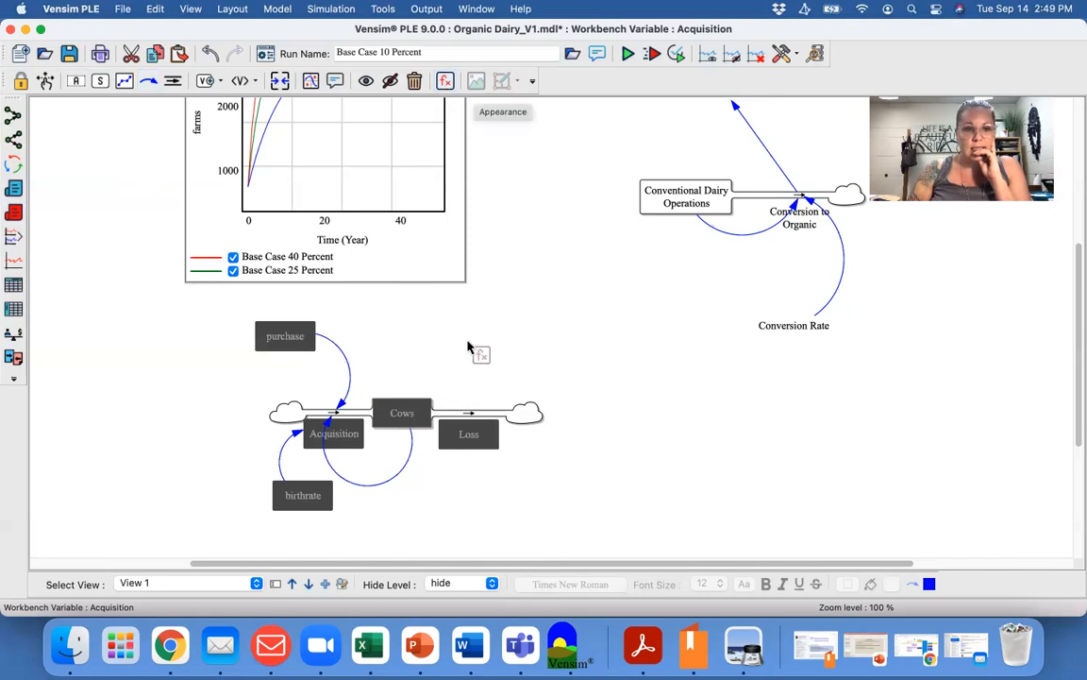
click(408, 422)
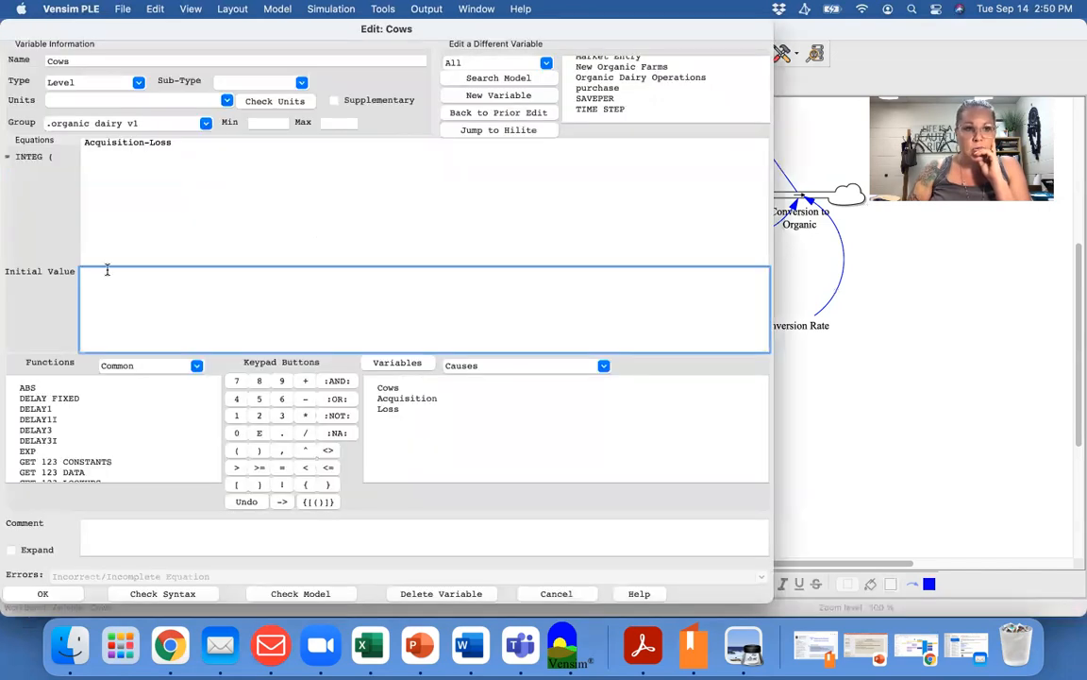
click(97, 100)
text(cows)
click(134, 278)
text(100)
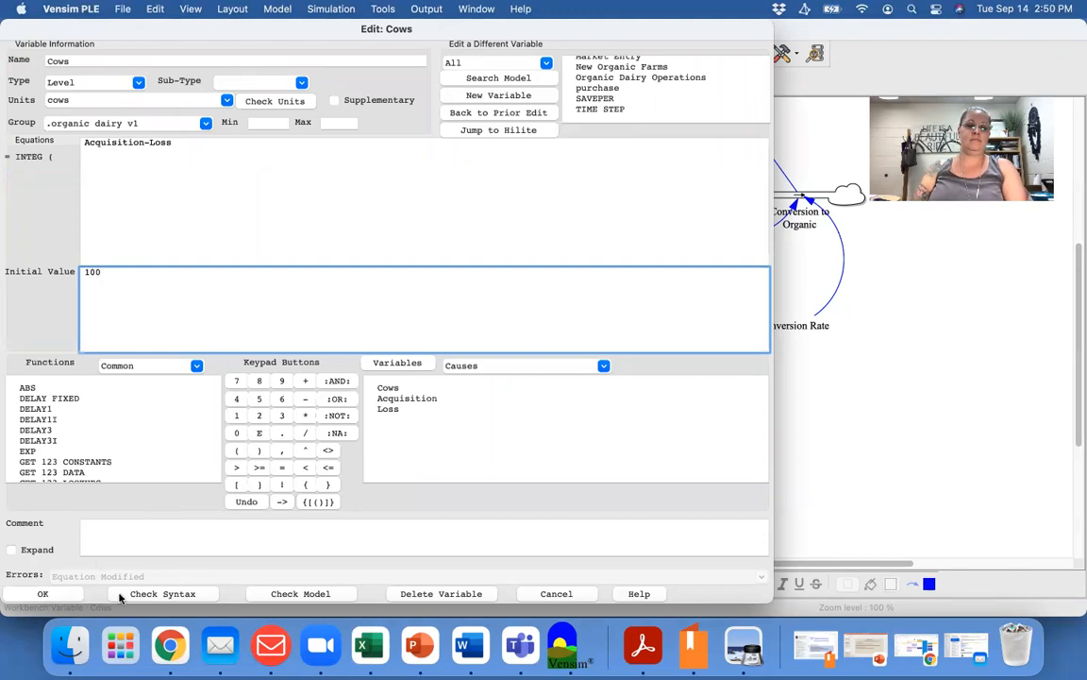
click(42, 594)
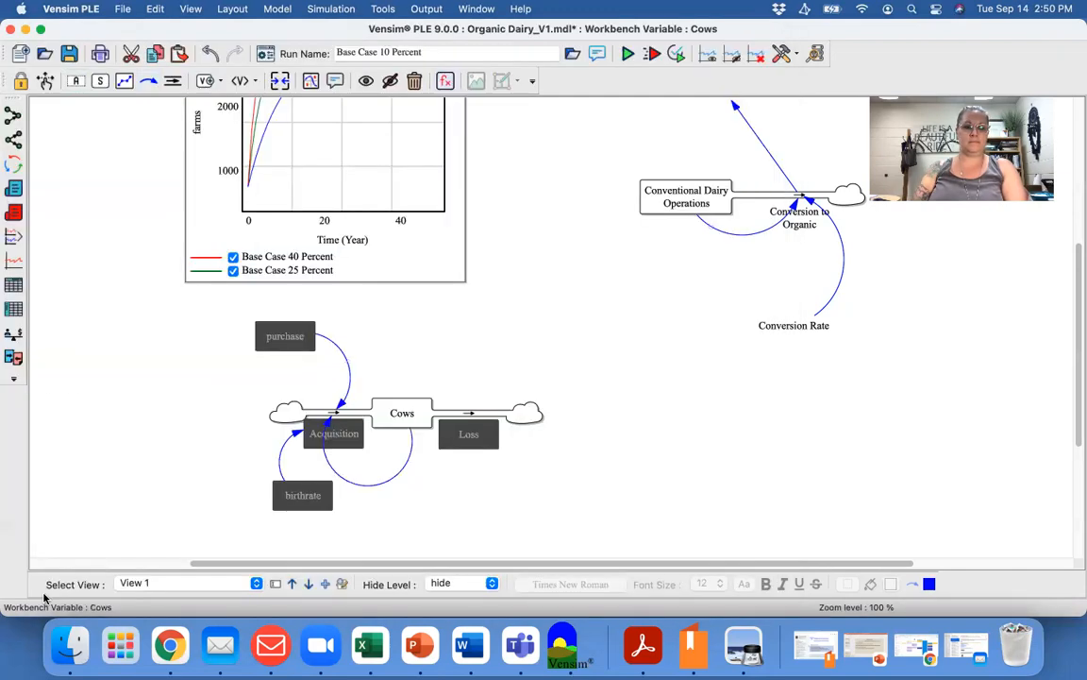
Define the Acquisition flow's equation as (Cows*birthrate)+purchase.
double_click(346, 437)
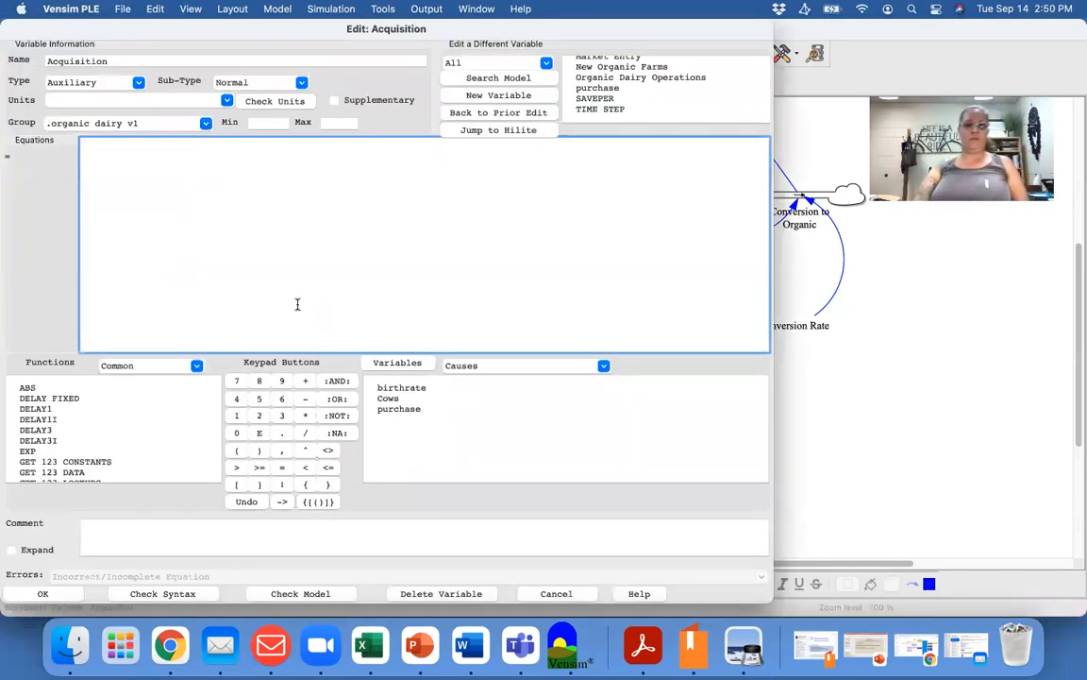
click(394, 400)
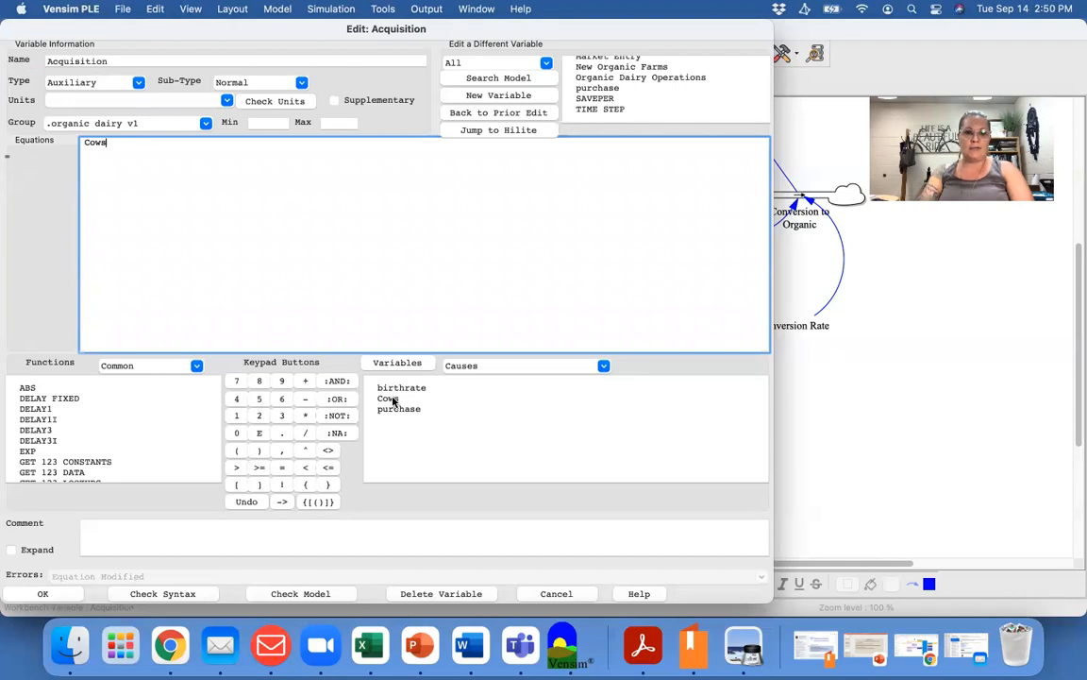
text(*)
click(401, 388)
text())
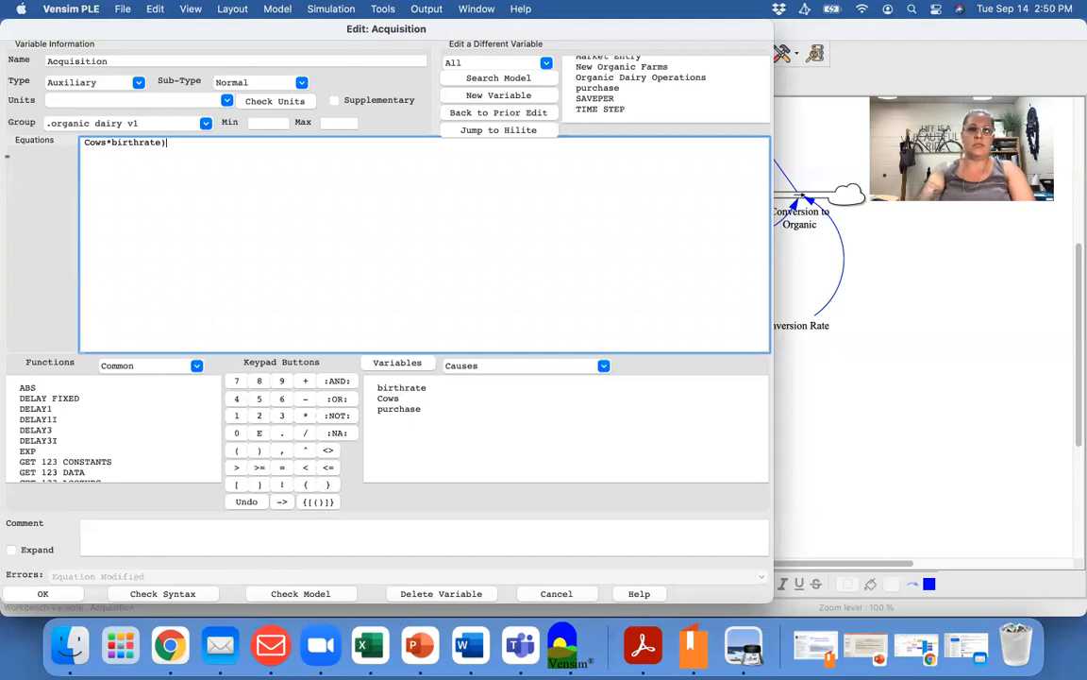
click(82, 142)
text(()
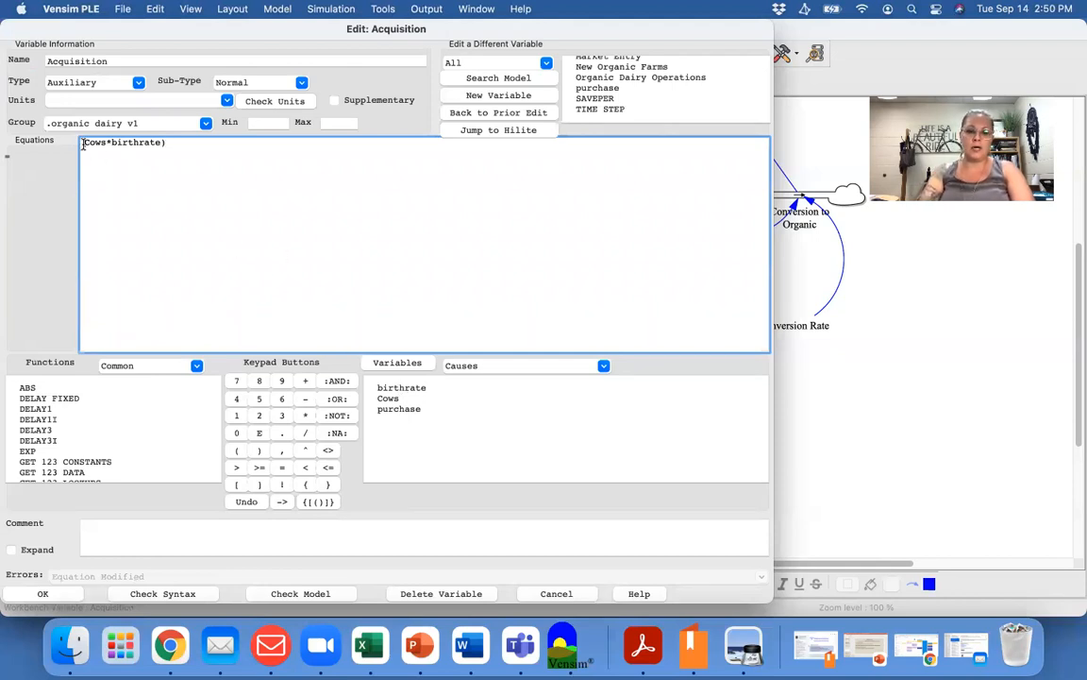
click(185, 144)
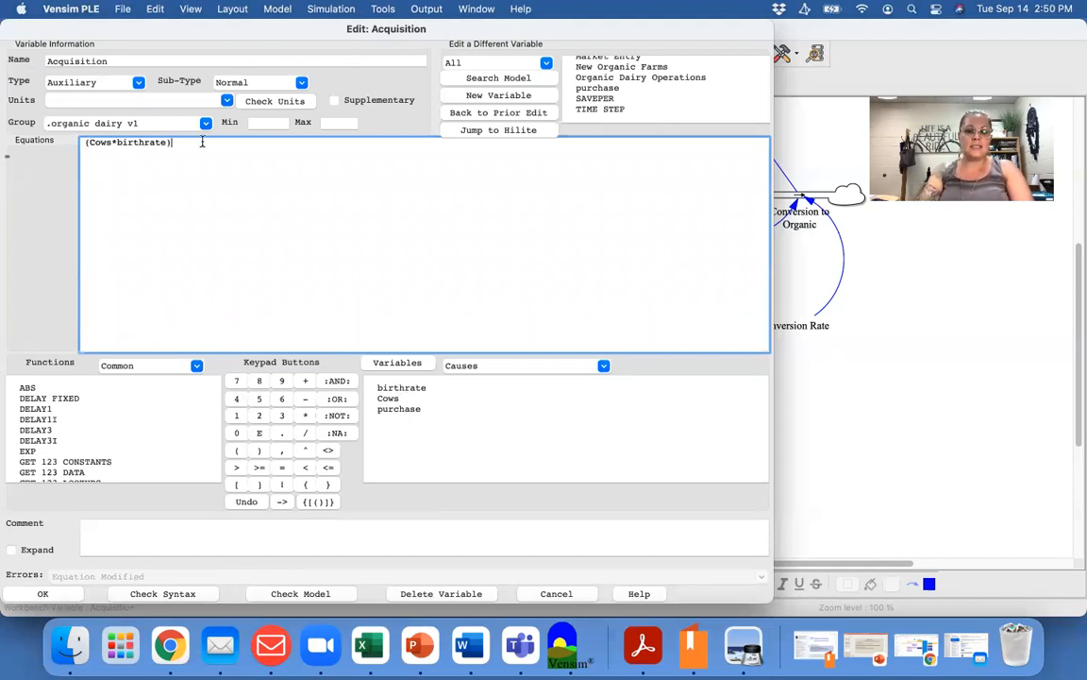
text(+)
click(400, 409)
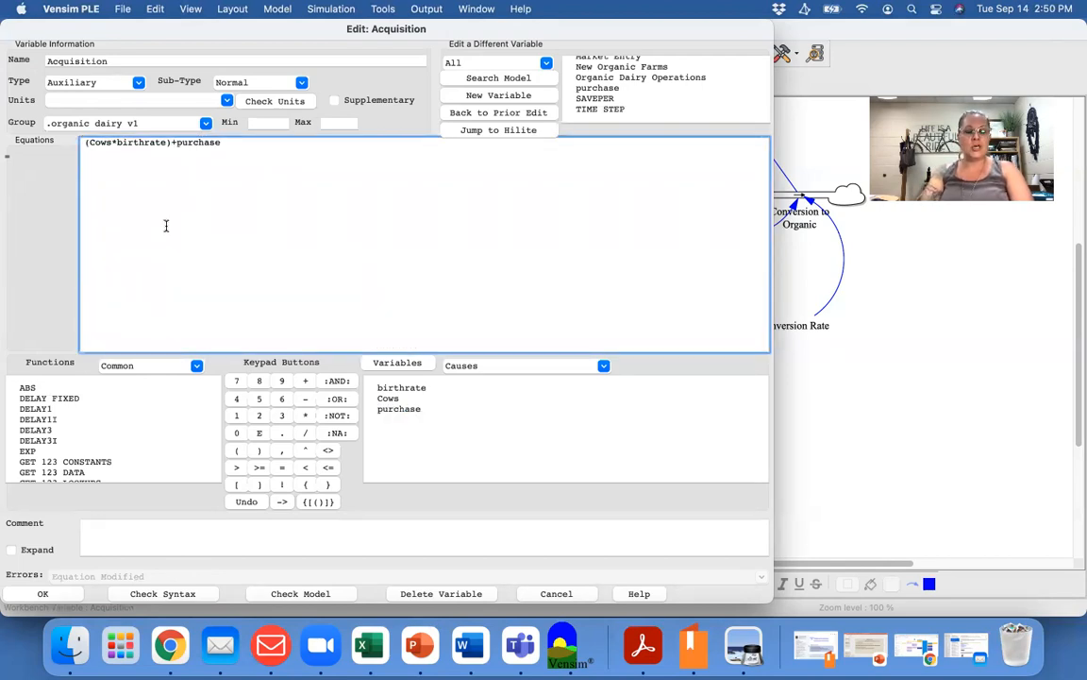
Set the Acquisition flow's units to cows/year and accept its definition.
click(134, 99)
text(co)
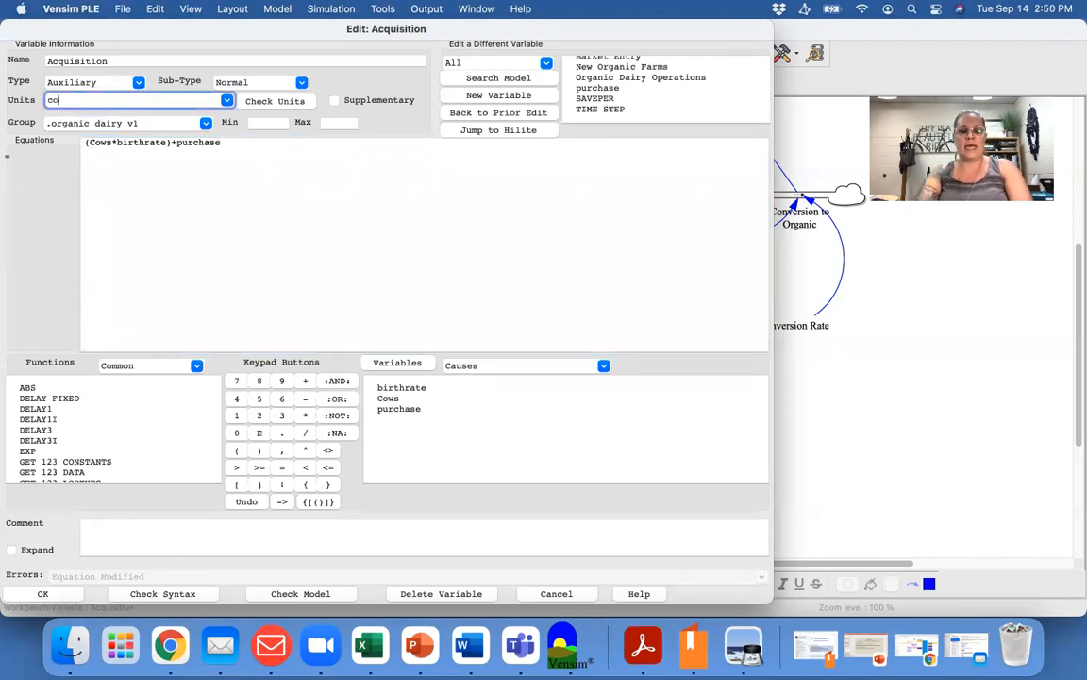
text(ws/year)
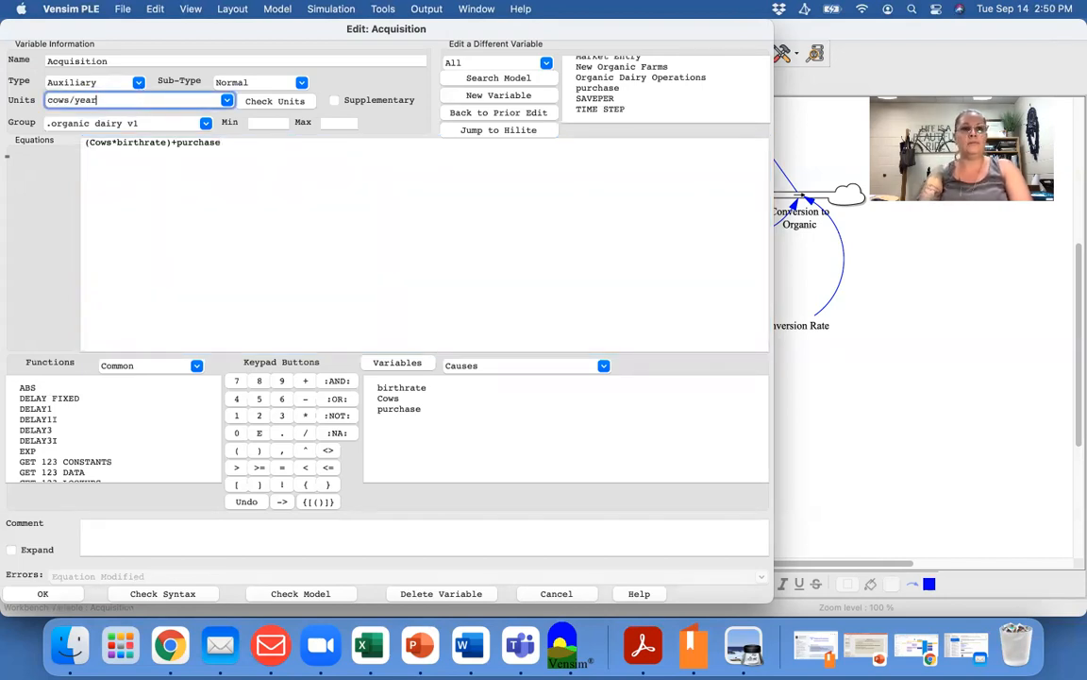
click(48, 594)
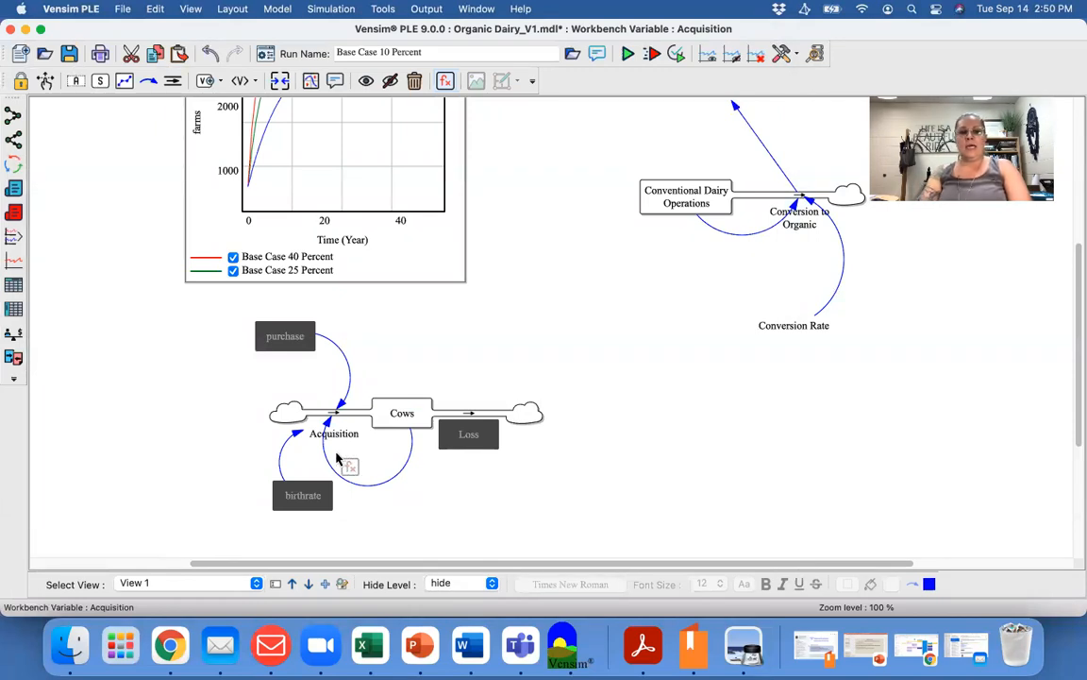
Define birthrate as 0.03 with units /year and check its syntax.
click(310, 508)
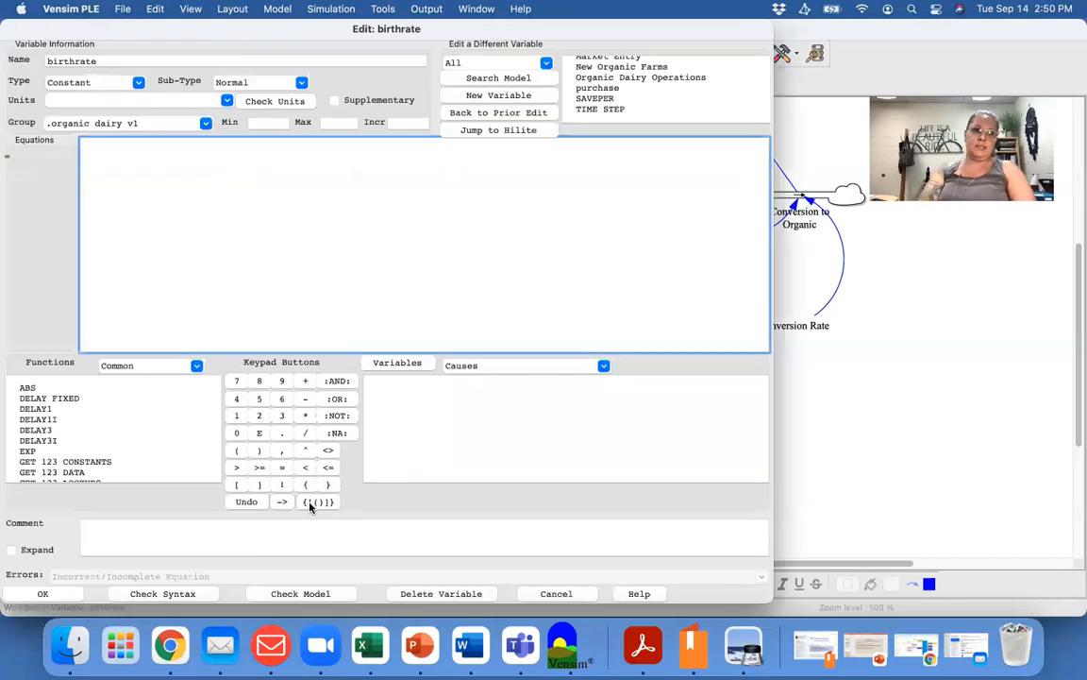
click(147, 102)
text(/)
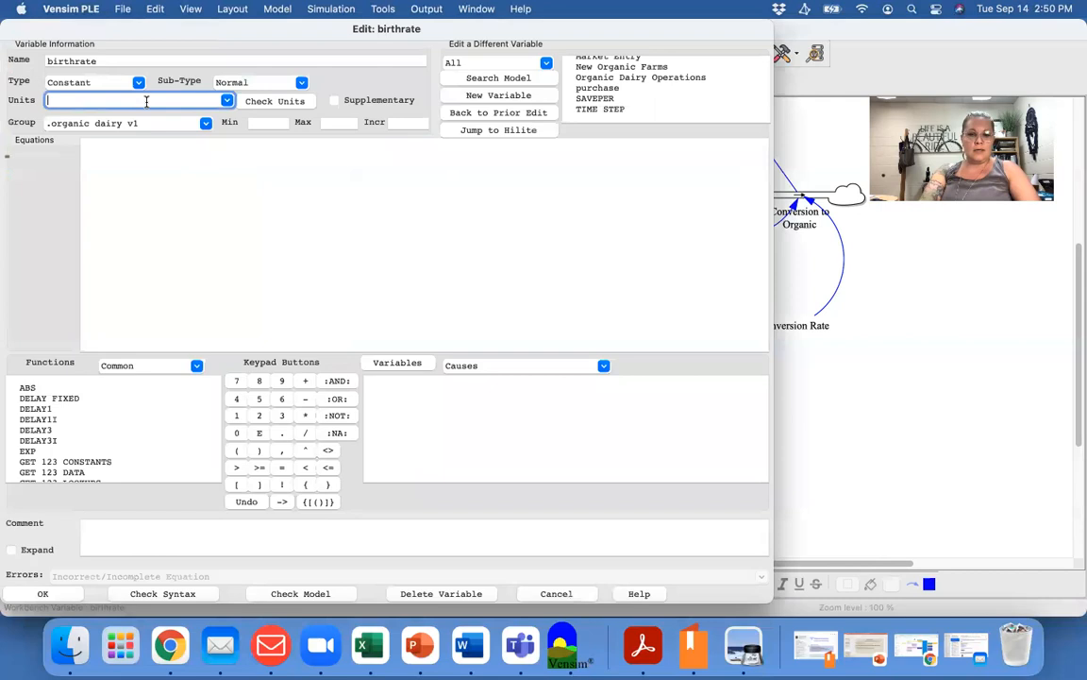
text(year)
click(217, 184)
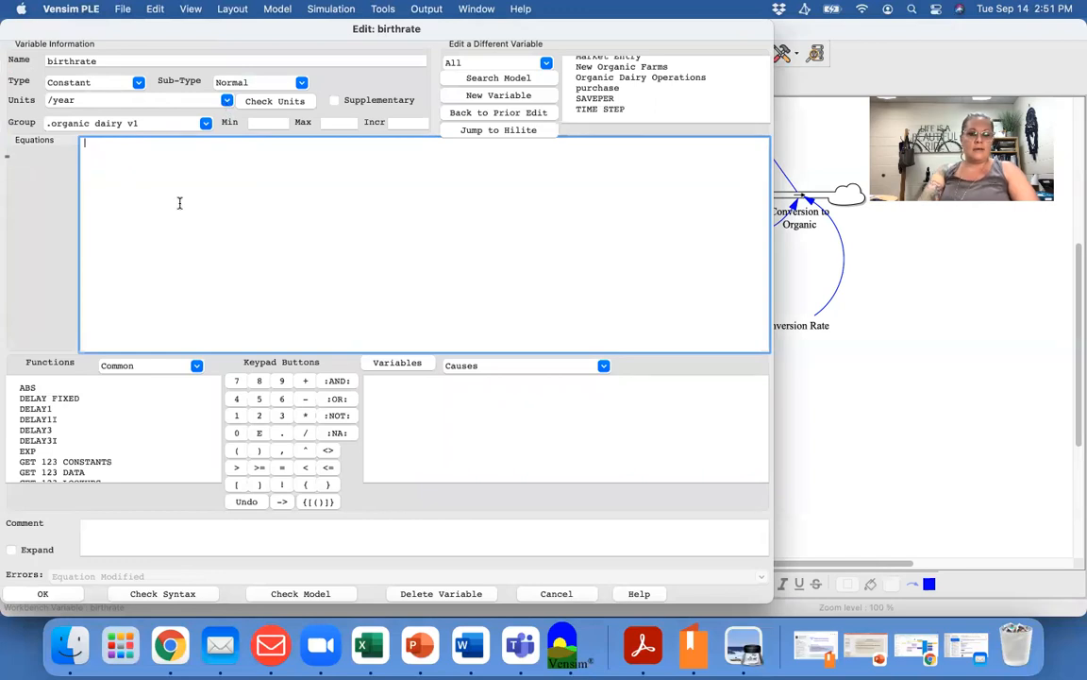
text(0.03)
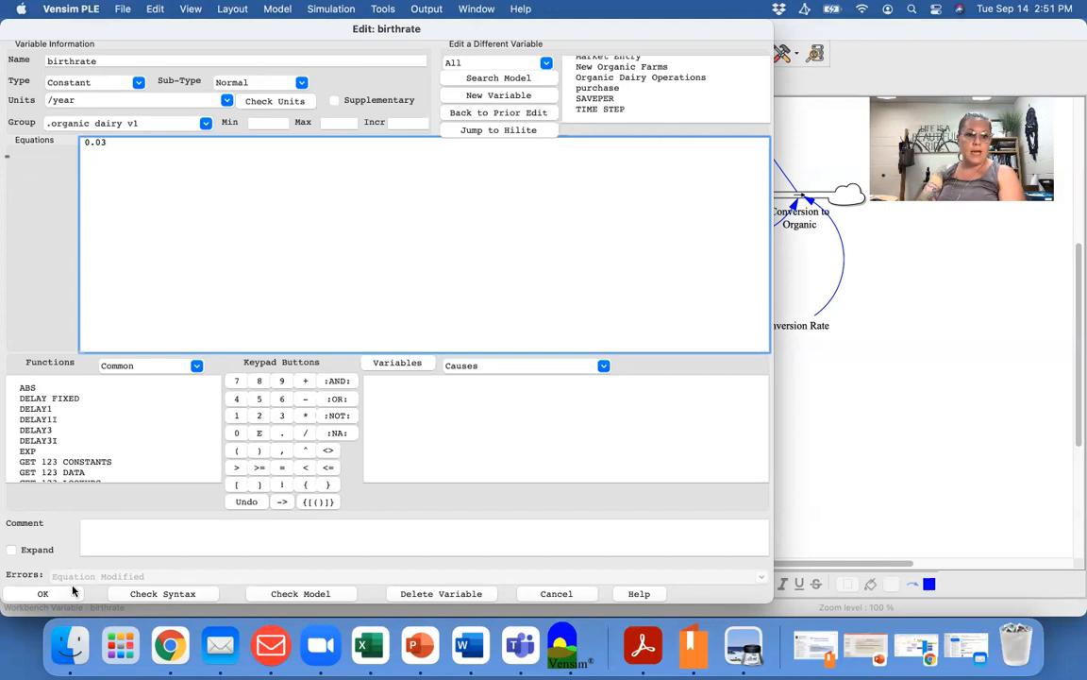
click(132, 595)
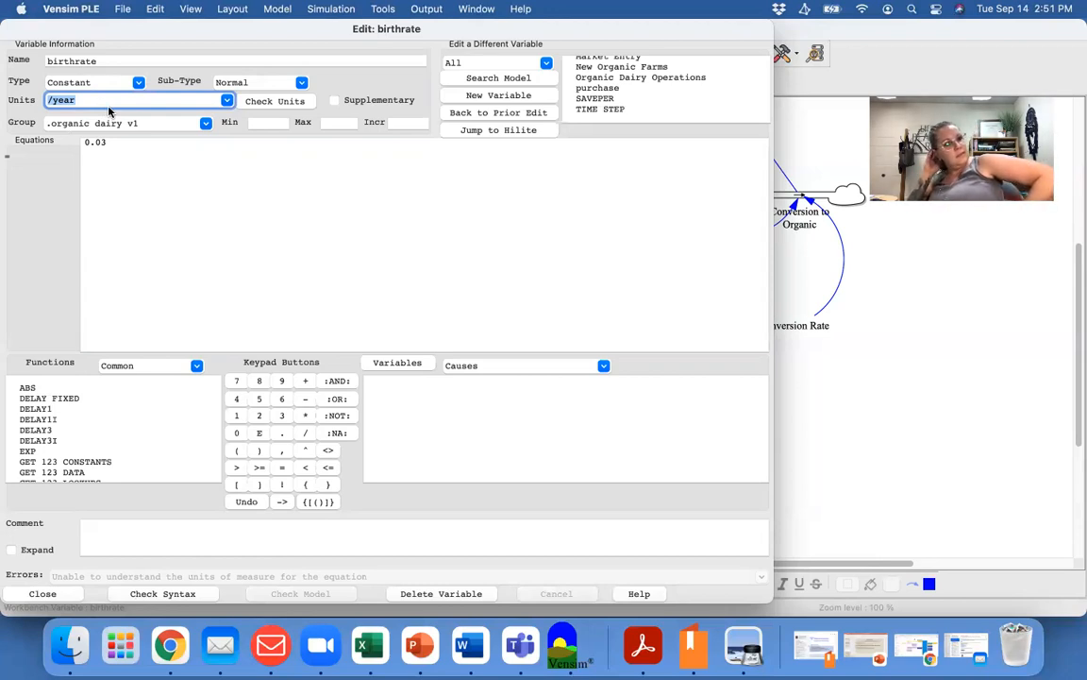
Change birthrate's units to cows/Year and its type to Auxiliary, then check the syntax and accept the definition.
click(227, 101)
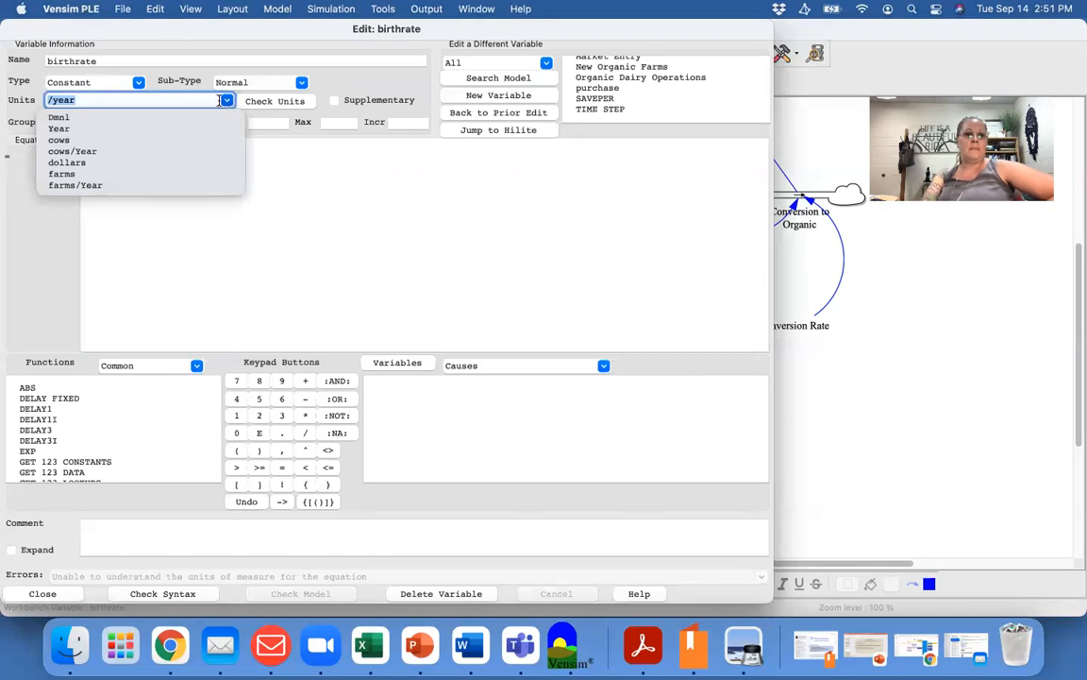
click(87, 151)
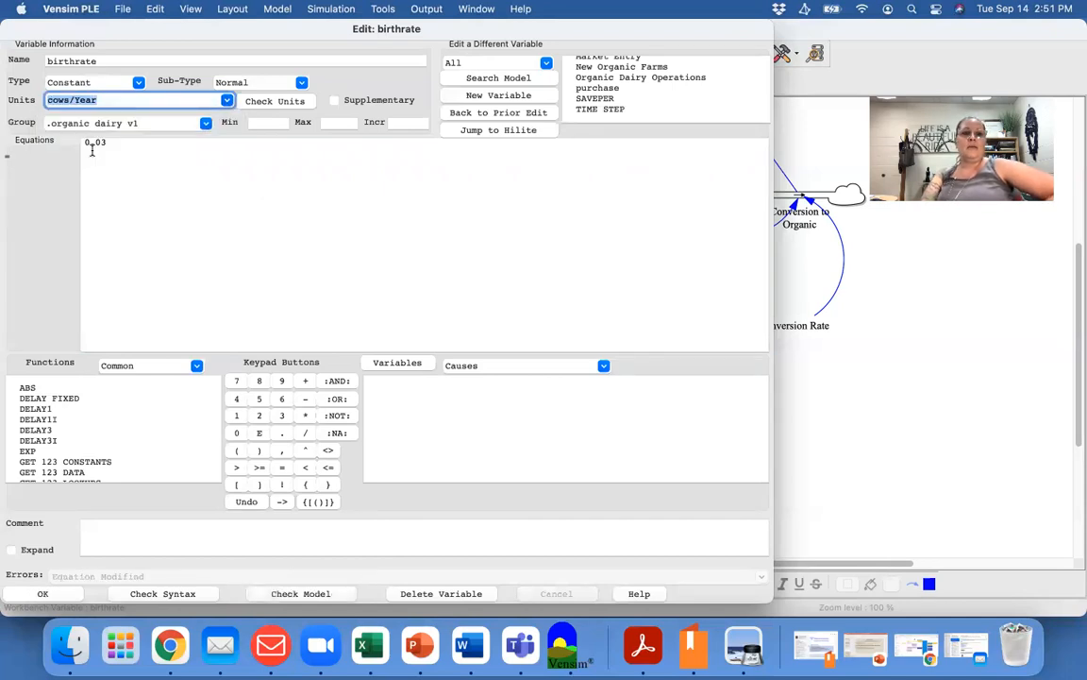
click(137, 83)
click(117, 100)
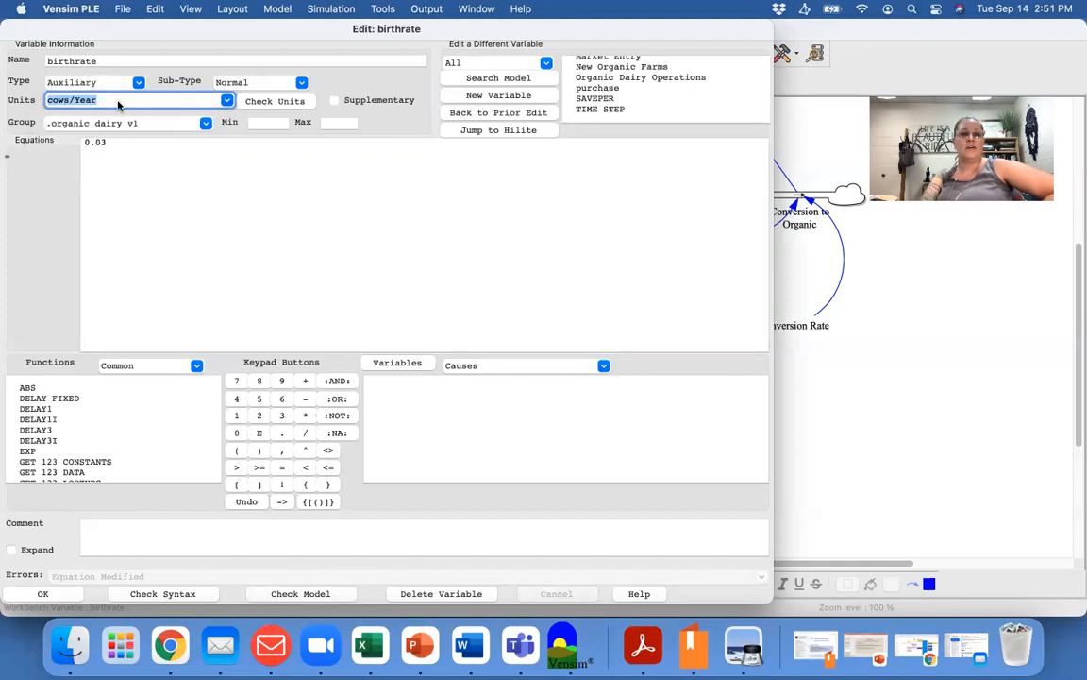
click(117, 101)
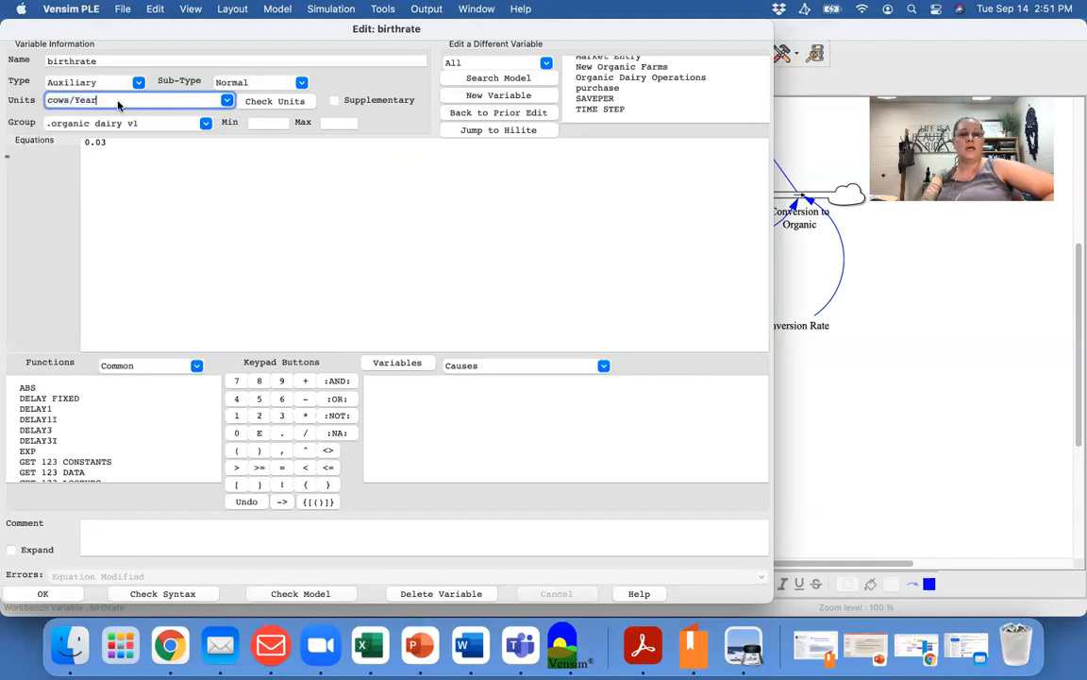
click(126, 203)
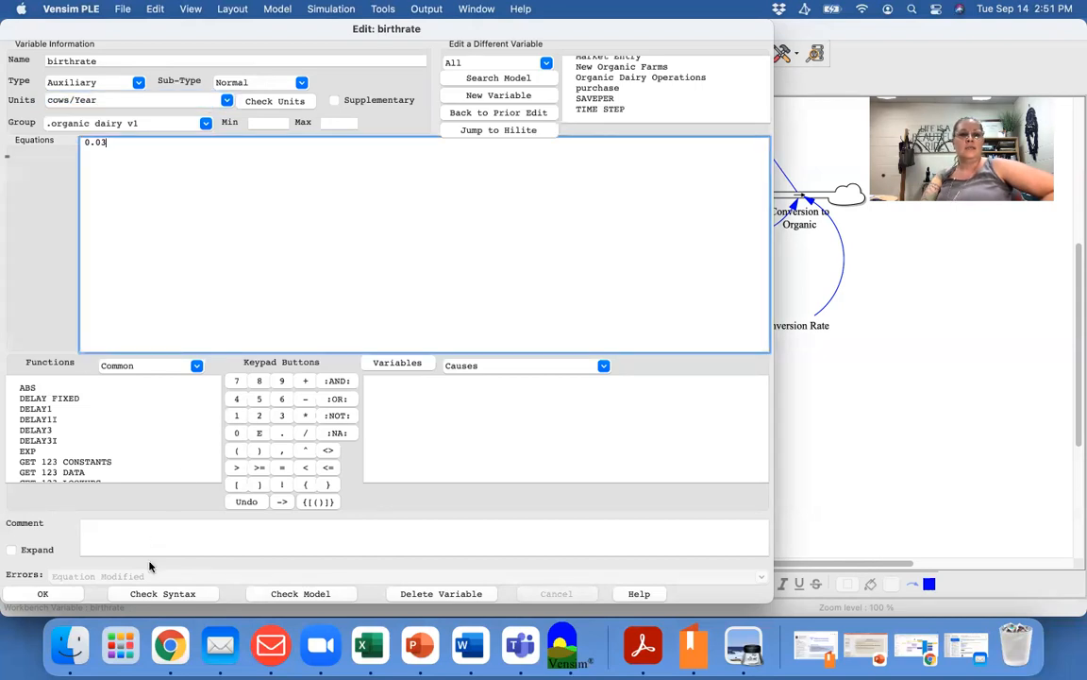
click(139, 592)
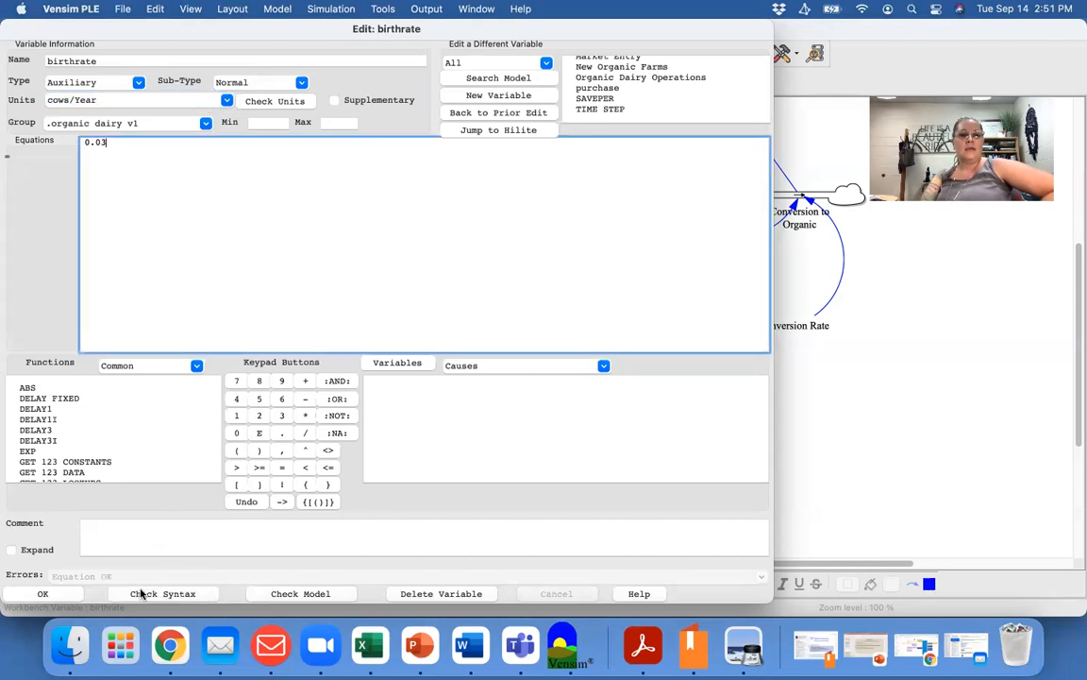
click(42, 594)
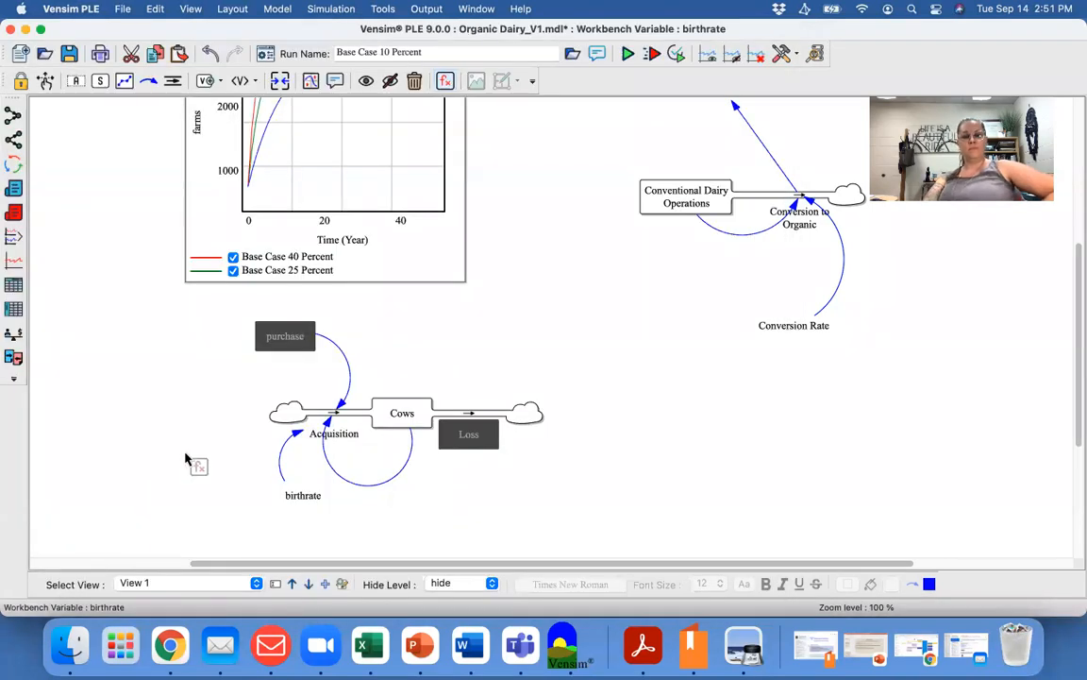
Define purchase as the constant 0 with units cows, checking the syntax and accepting the definition.
double_click(297, 338)
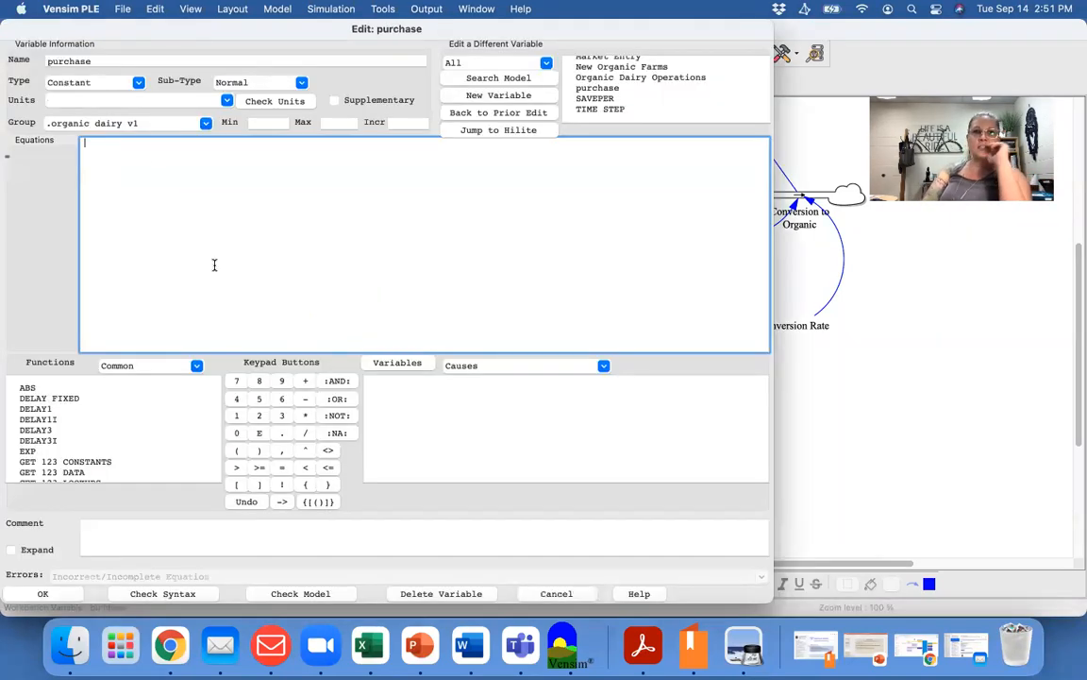
text(0)
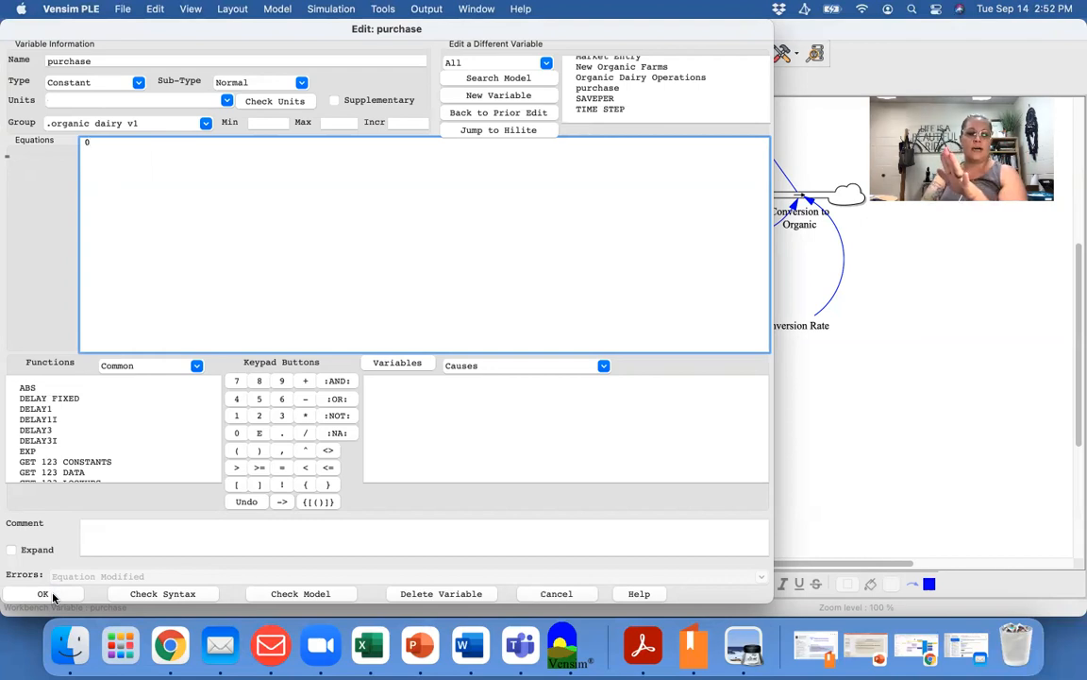
click(146, 592)
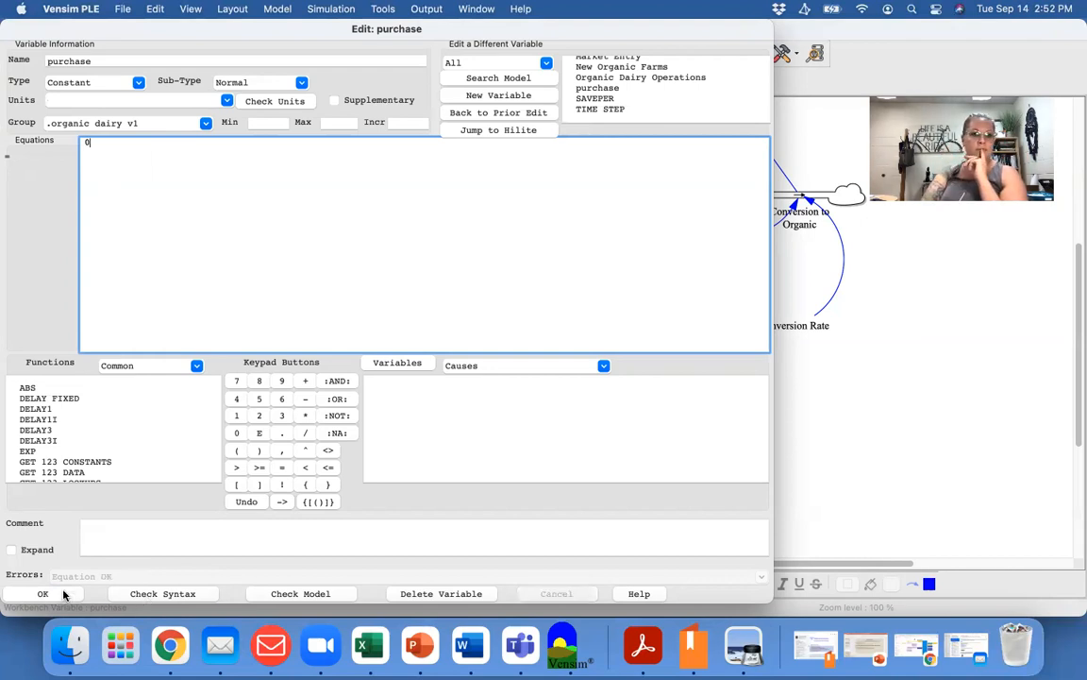
click(117, 101)
text(cows)
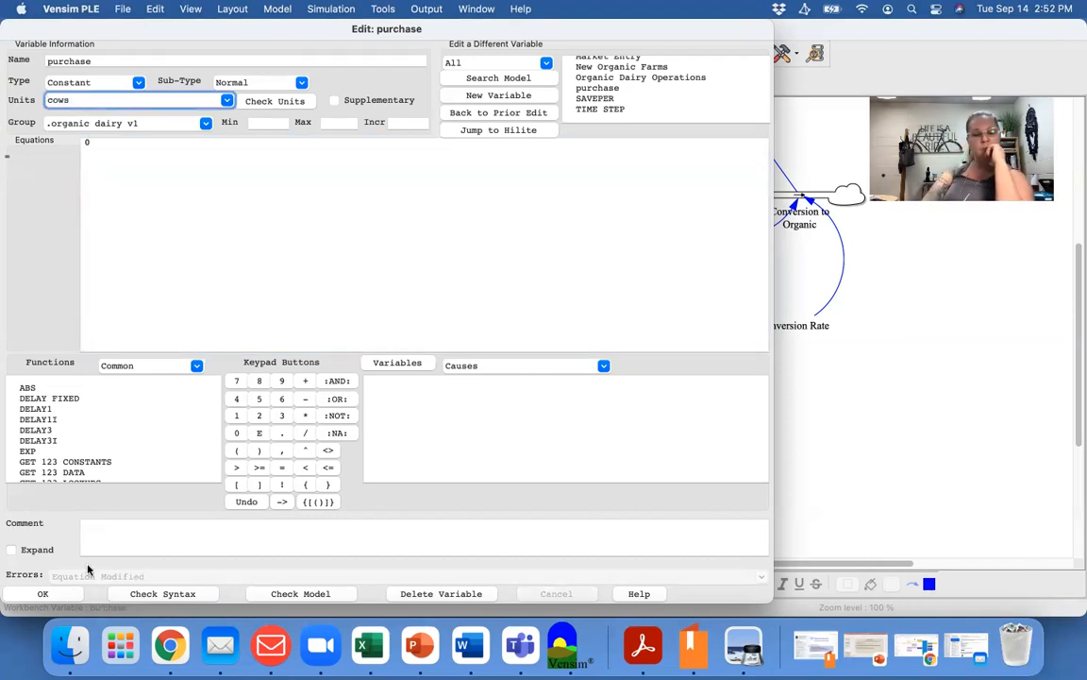
click(57, 593)
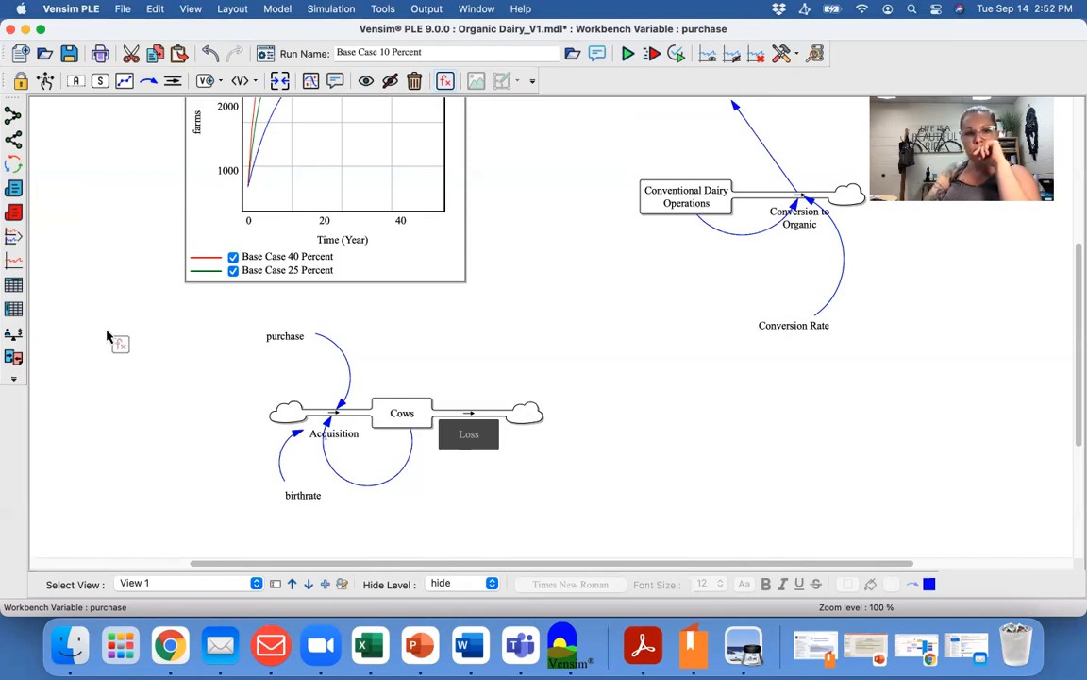
Define the Loss flow as the constant 5 with units cows/year, checking the syntax and accepting the definition.
scroll(107, 336, down, 3)
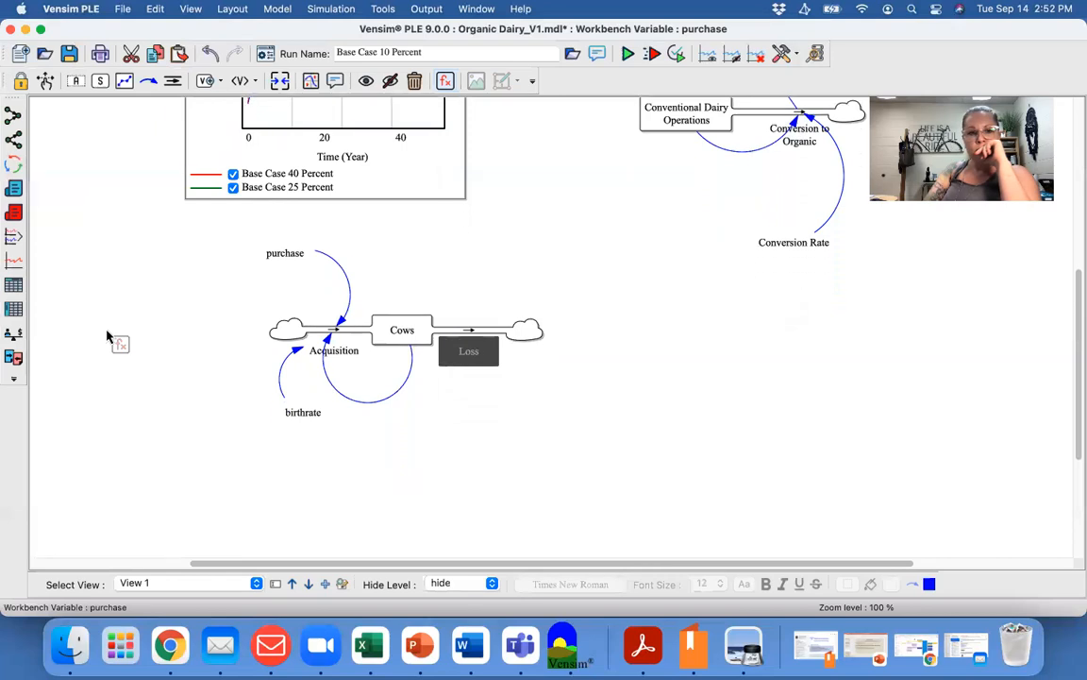
click(470, 350)
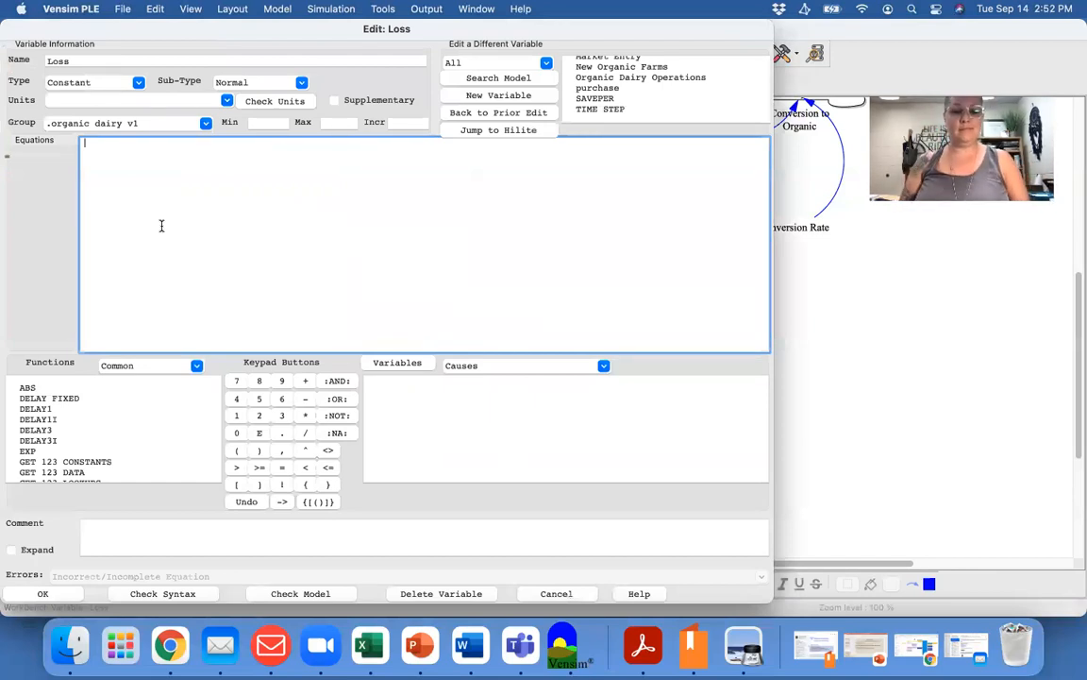
text(5)
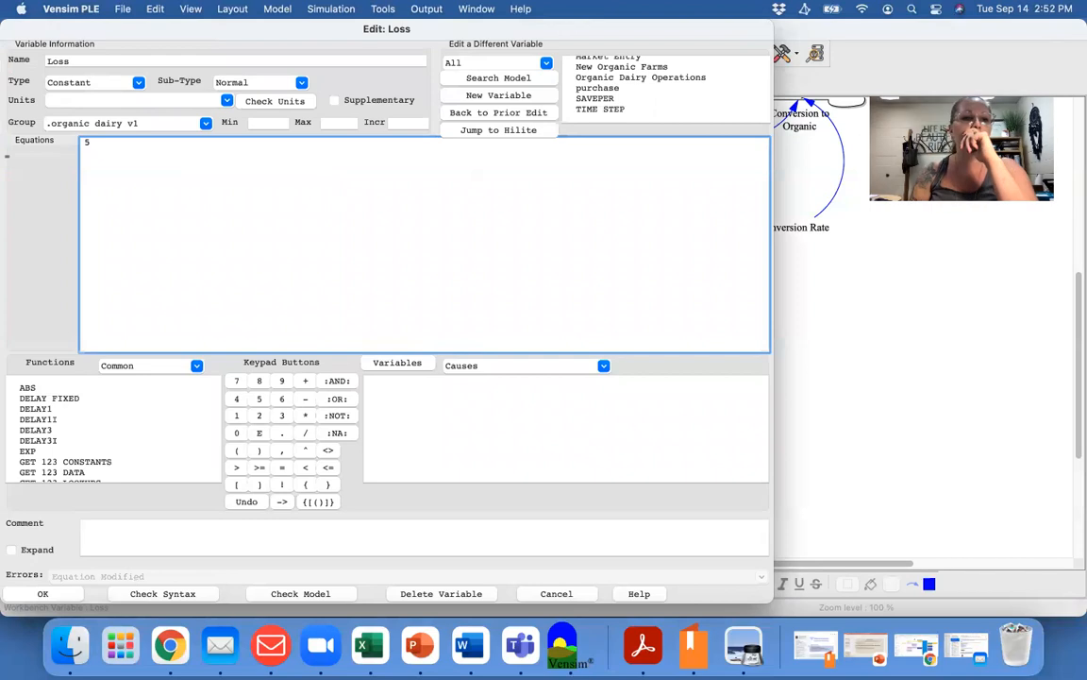
click(116, 100)
text(cows/year)
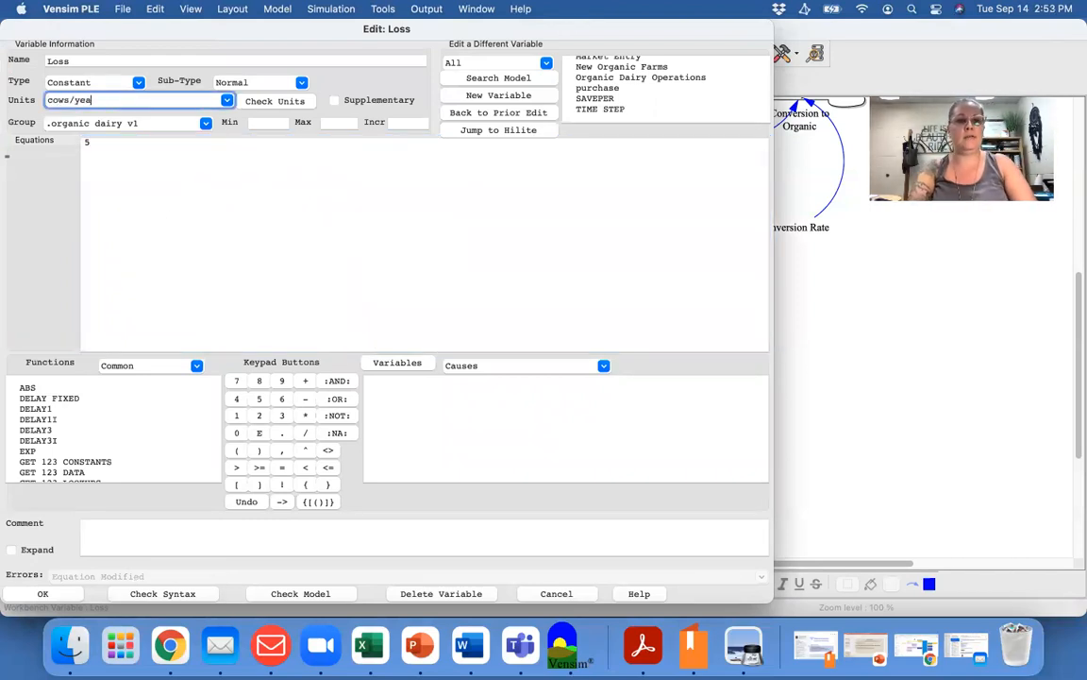
click(140, 592)
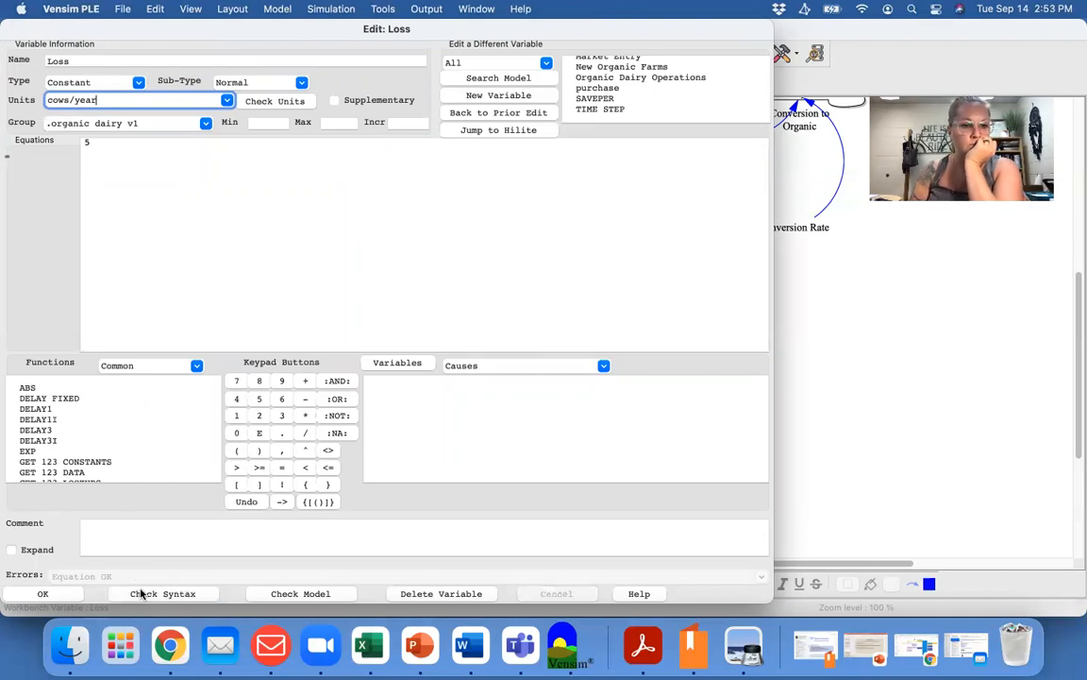
click(44, 594)
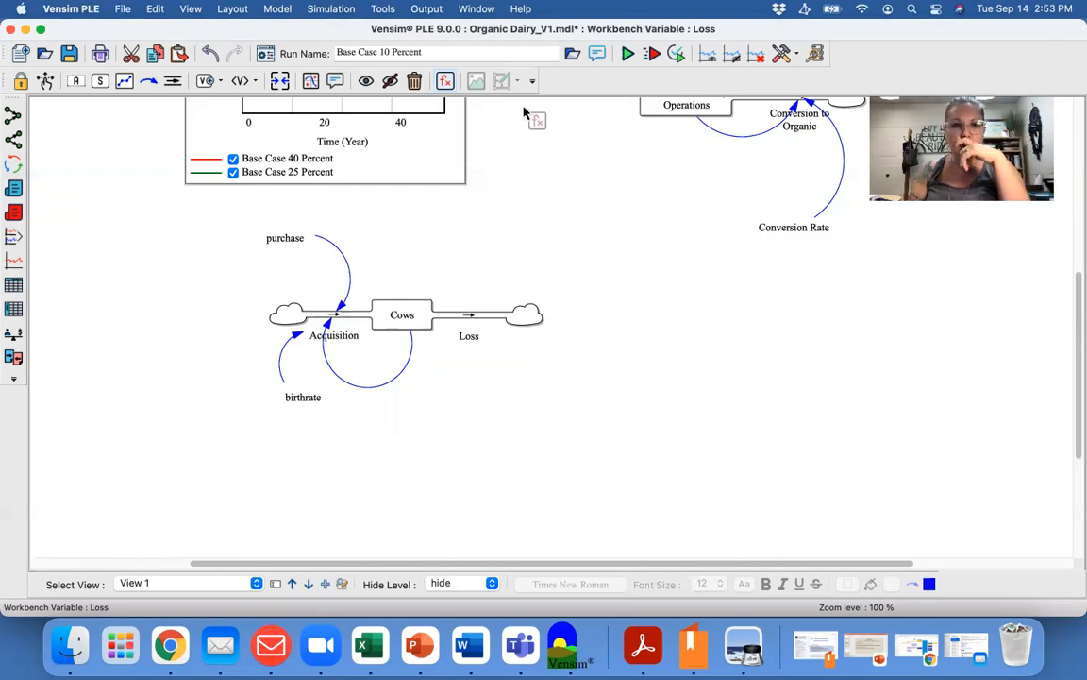
Name the simulation run Base Case Cows and simulate the model.
click(461, 56)
key(BackSpace)
key(BackSpace)
key(BackSpace)
key(BackSpace)
key(BackSpace)
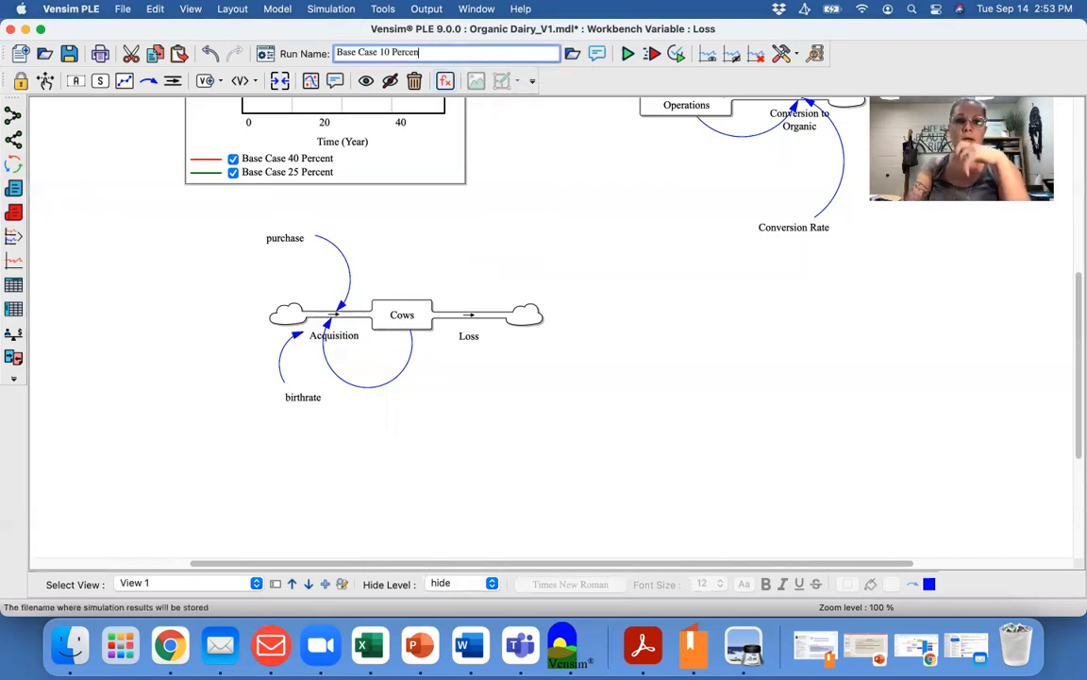
key(BackSpace)
key(BackSpace)
key(BackSpace)
key(BackSpace)
key(BackSpace)
text(Cows)
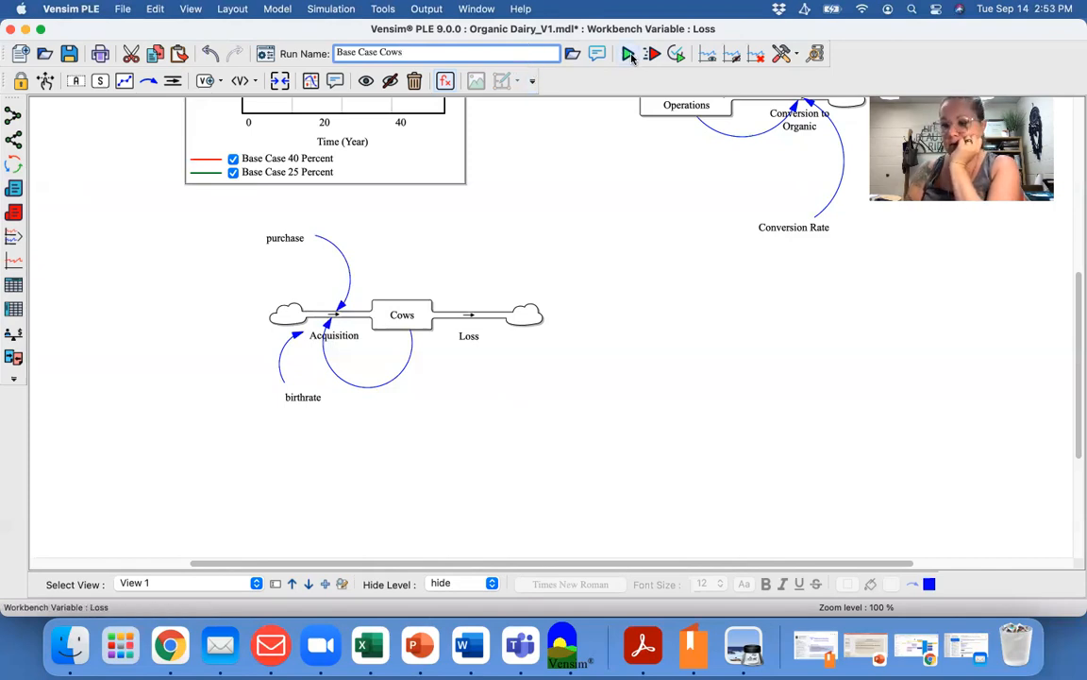
click(628, 54)
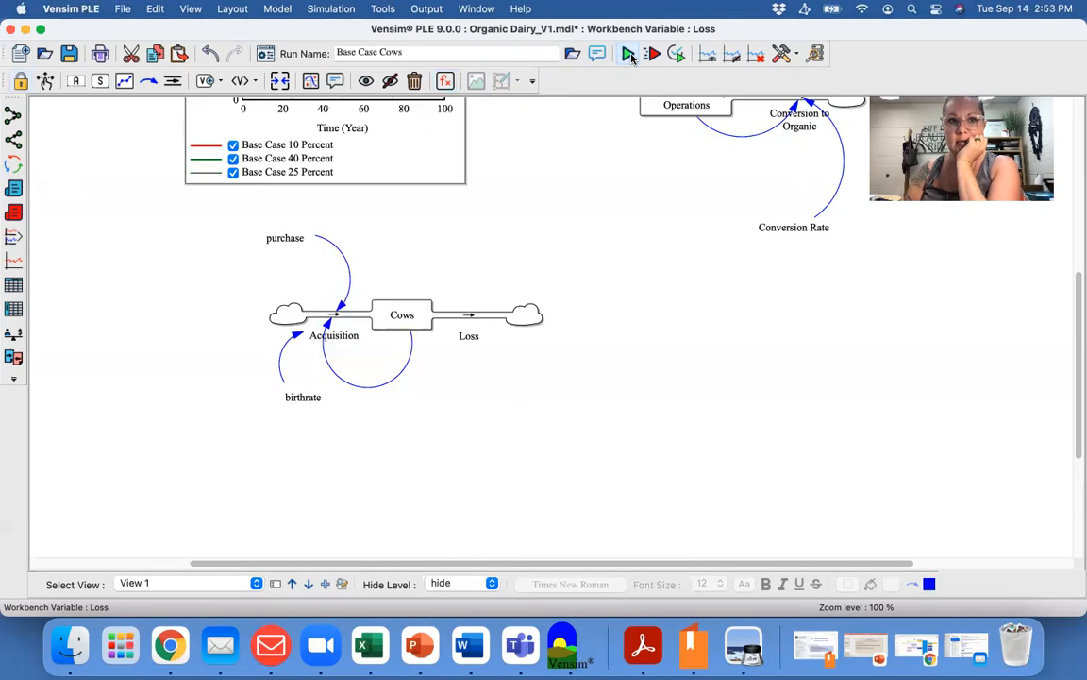
Add an output object to the right of the Cows diagram that shows the Cows level with the Graph workbench tool.
scroll(603, 135, up, 5)
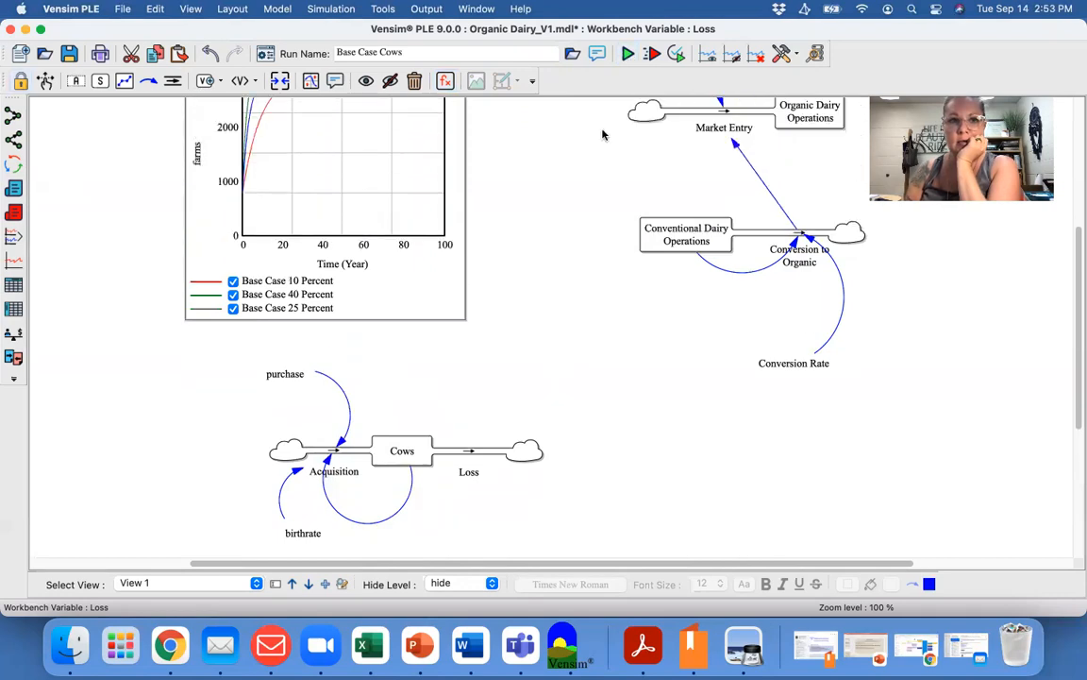
scroll(602, 135, down, 5)
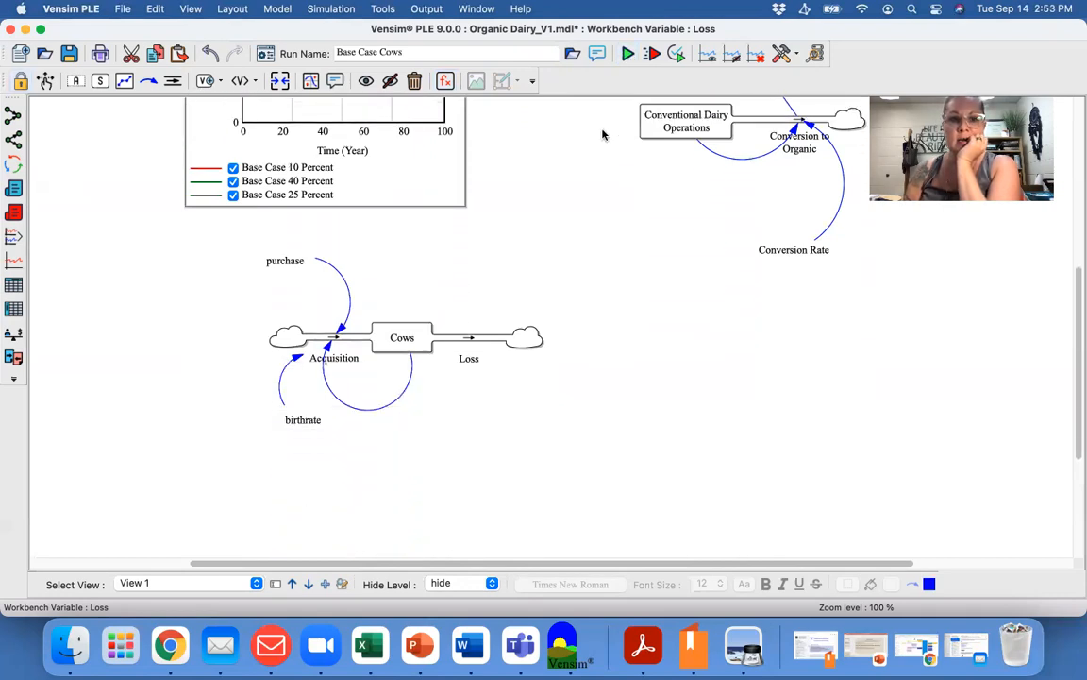
click(312, 81)
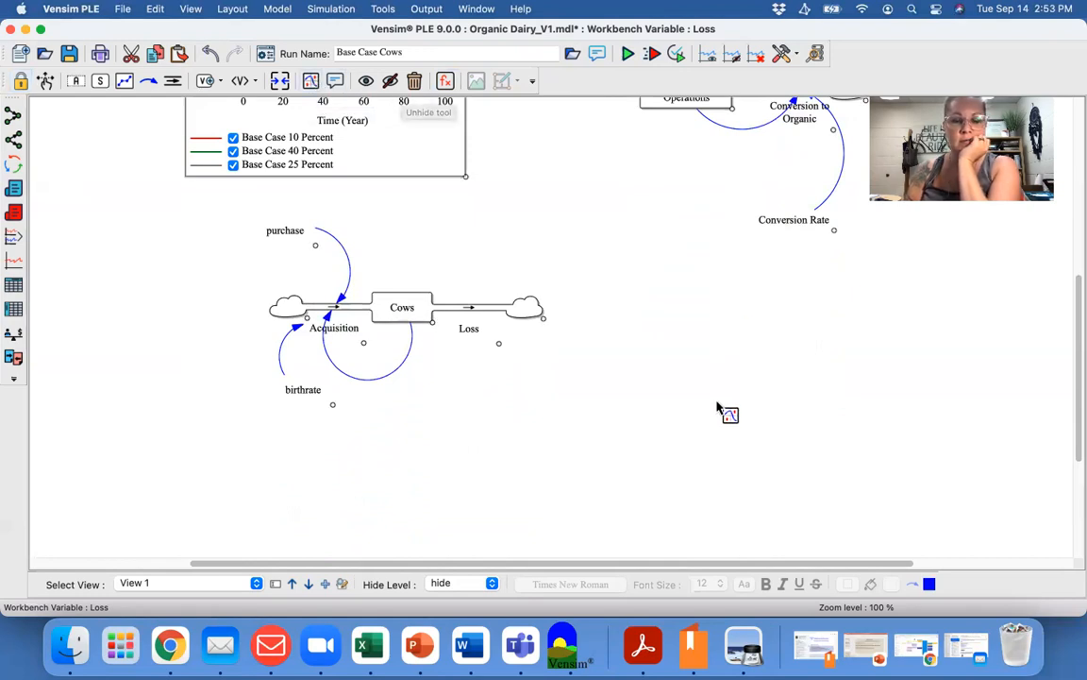
click(689, 390)
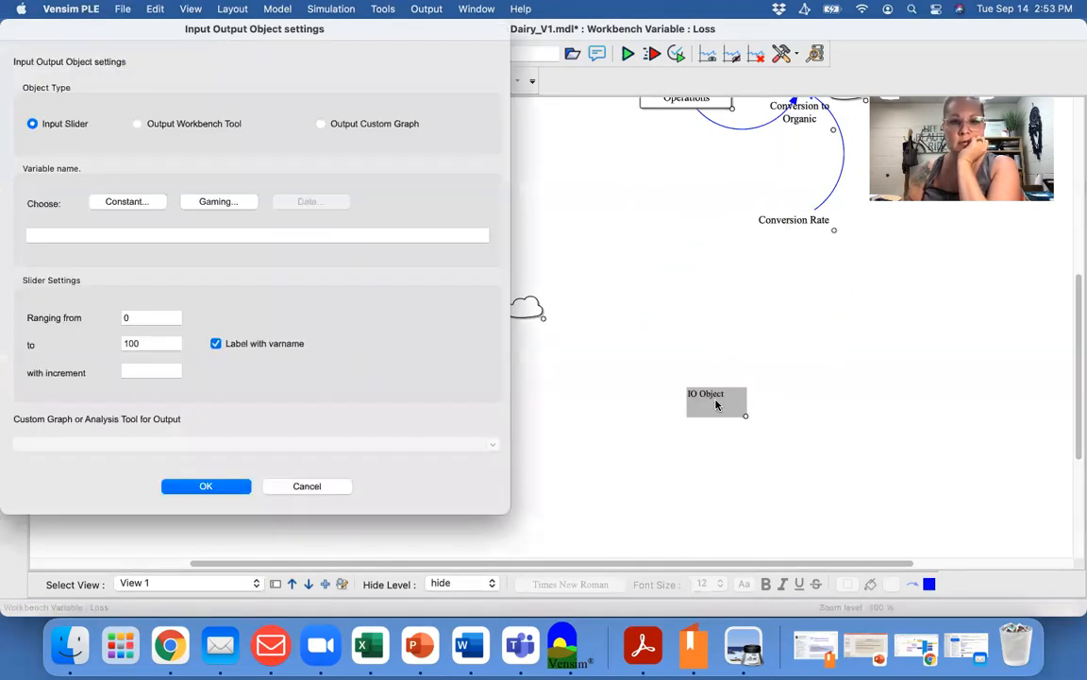
click(137, 124)
click(138, 200)
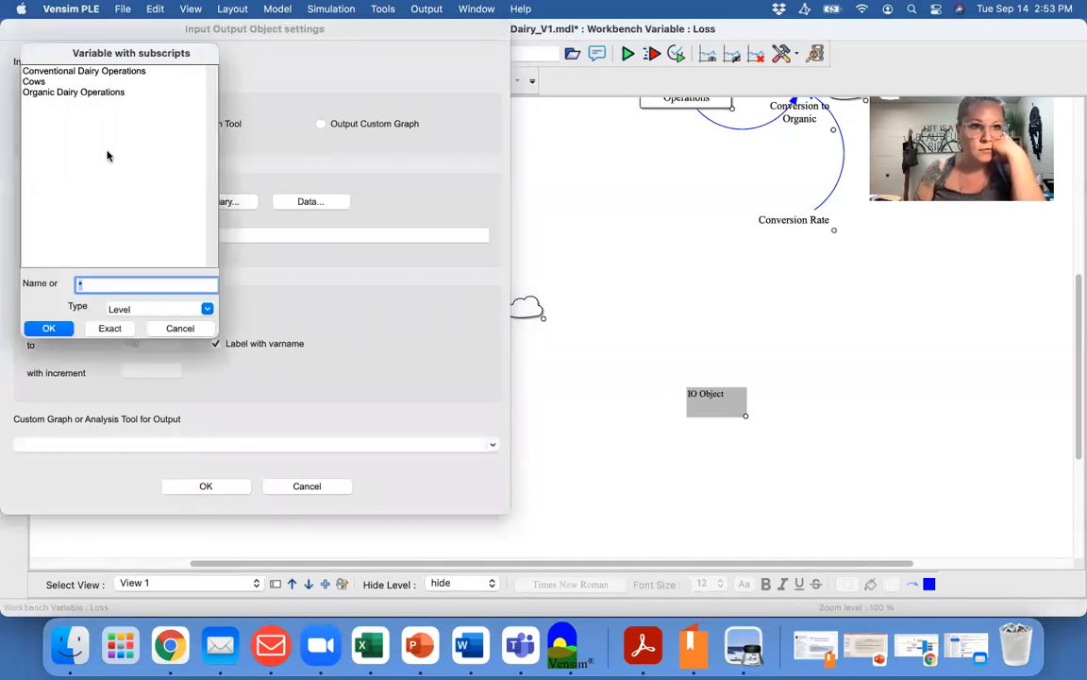
click(38, 82)
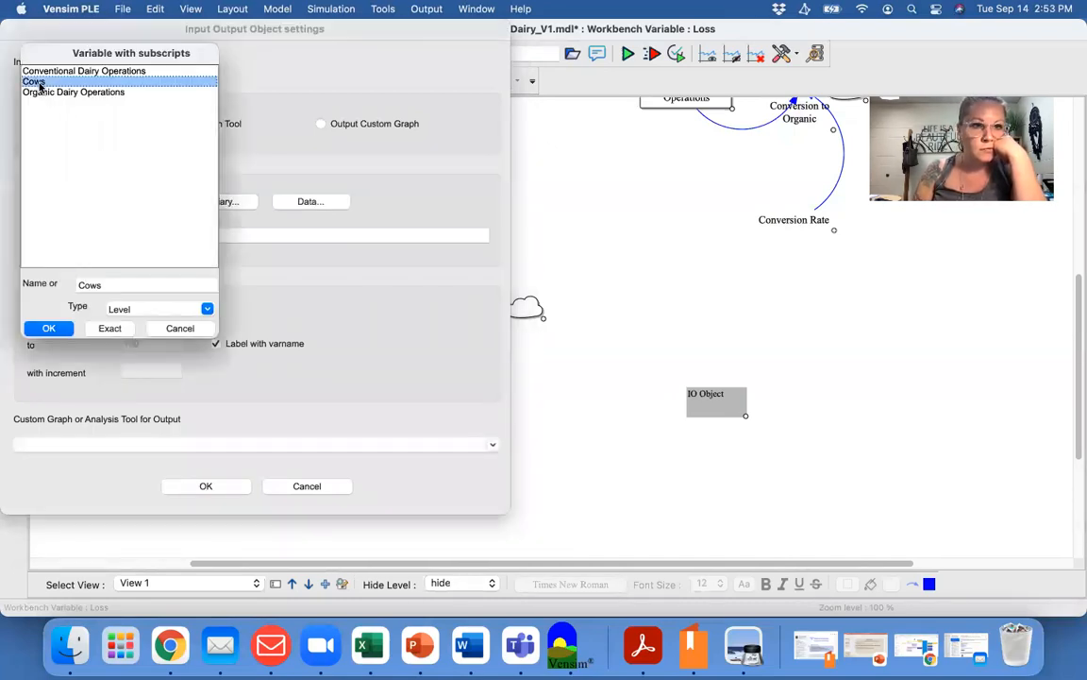
click(57, 328)
click(443, 444)
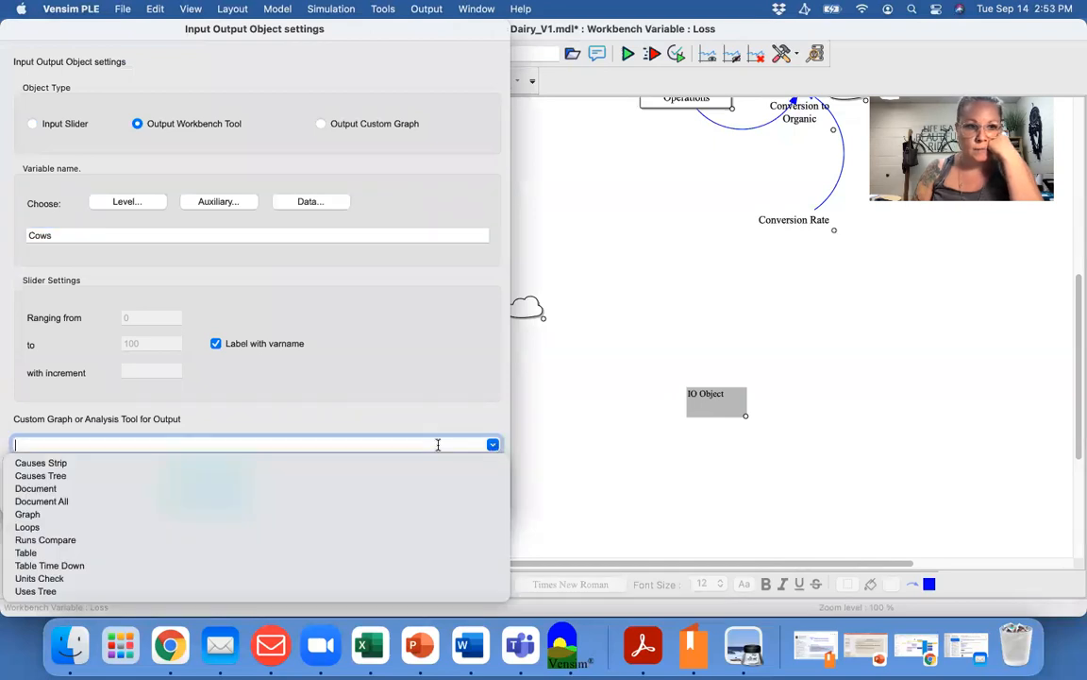
click(28, 514)
click(204, 485)
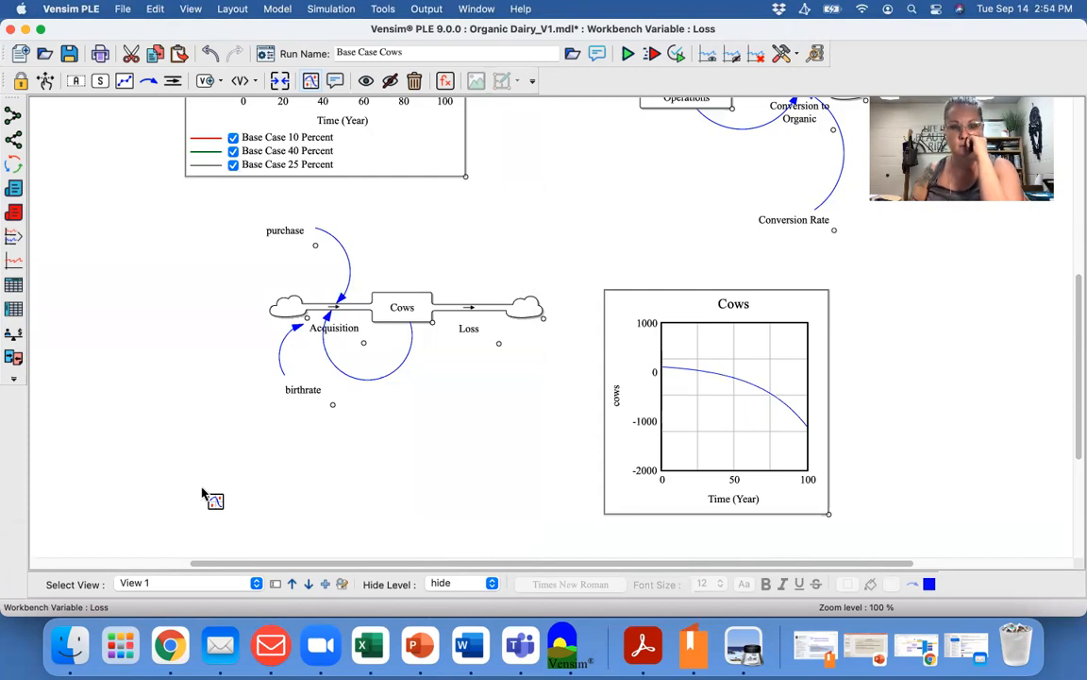
Set the minimum of the Cows stock to 0 and accept its definition.
click(446, 81)
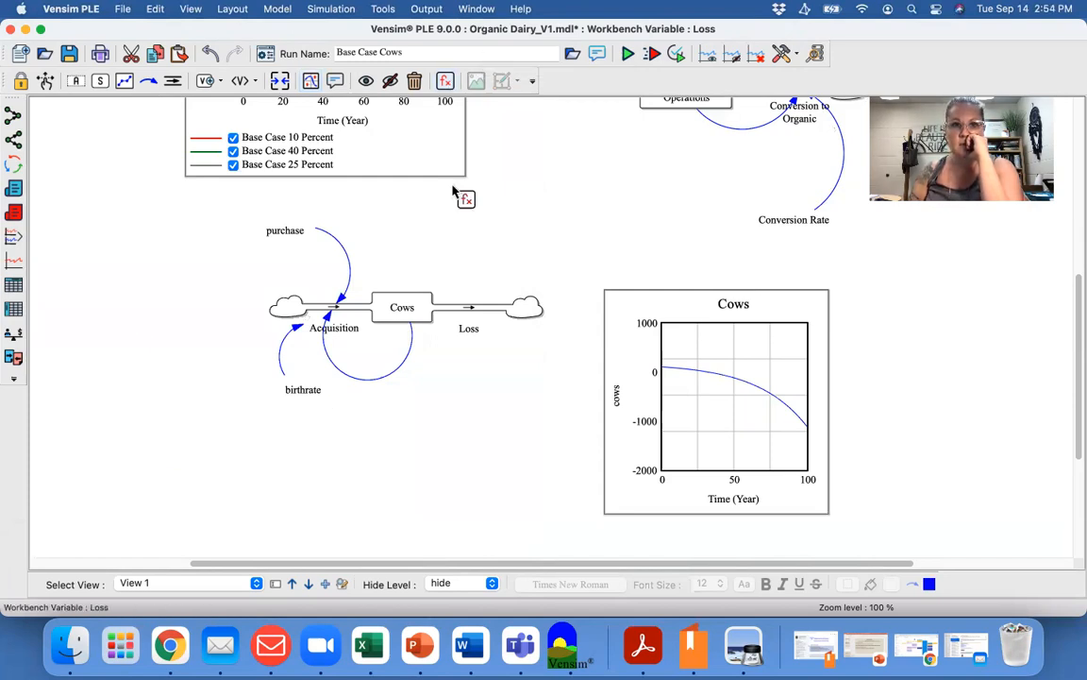
click(415, 308)
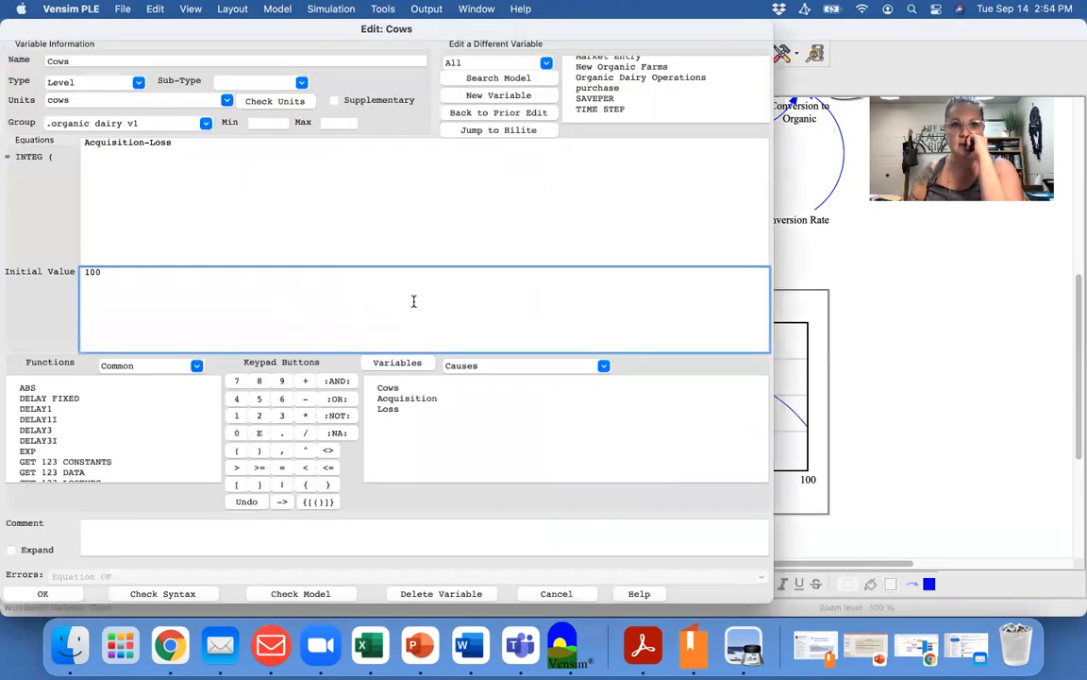
click(256, 123)
text(0)
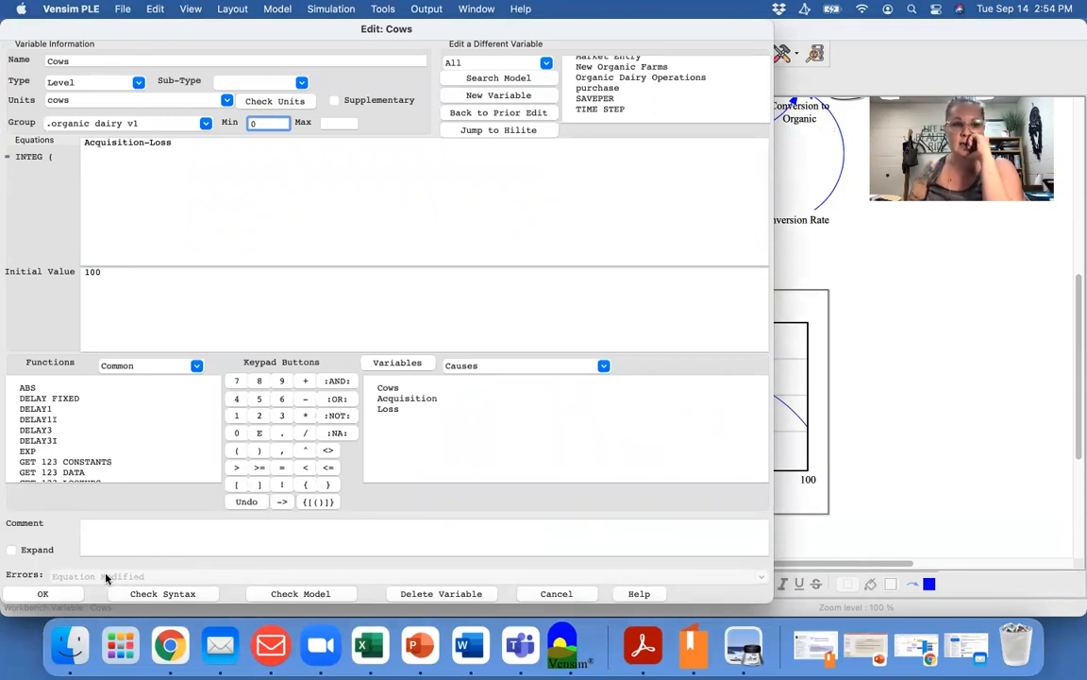
click(42, 592)
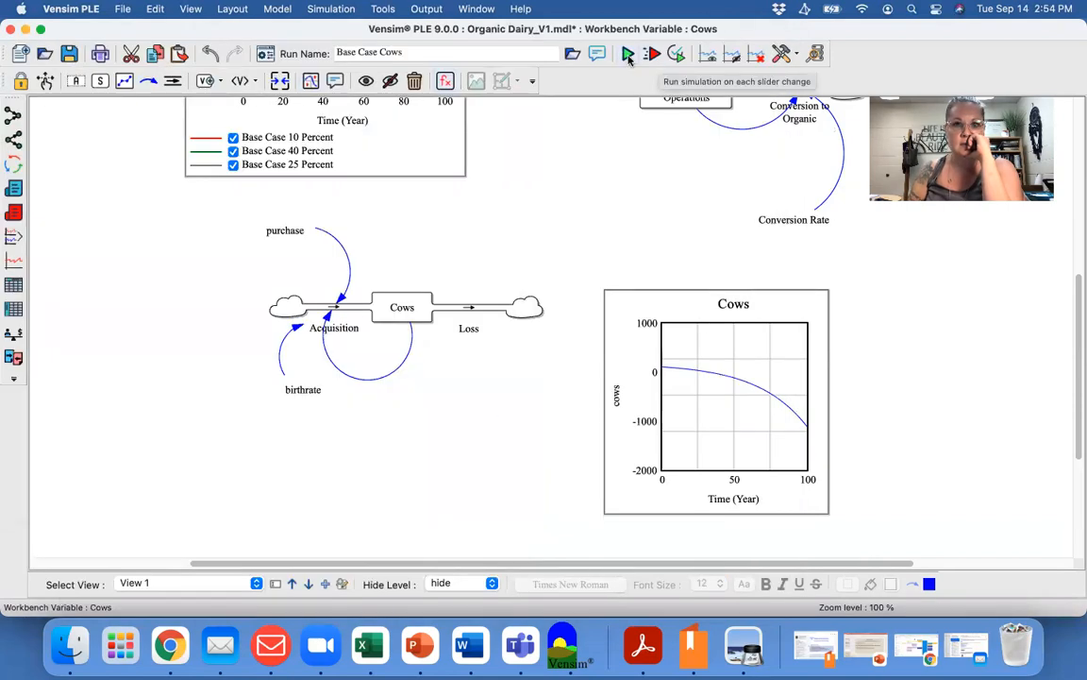
Simulate the model again, overwriting the Base Case Cows dataset, and close the simulation report.
click(628, 54)
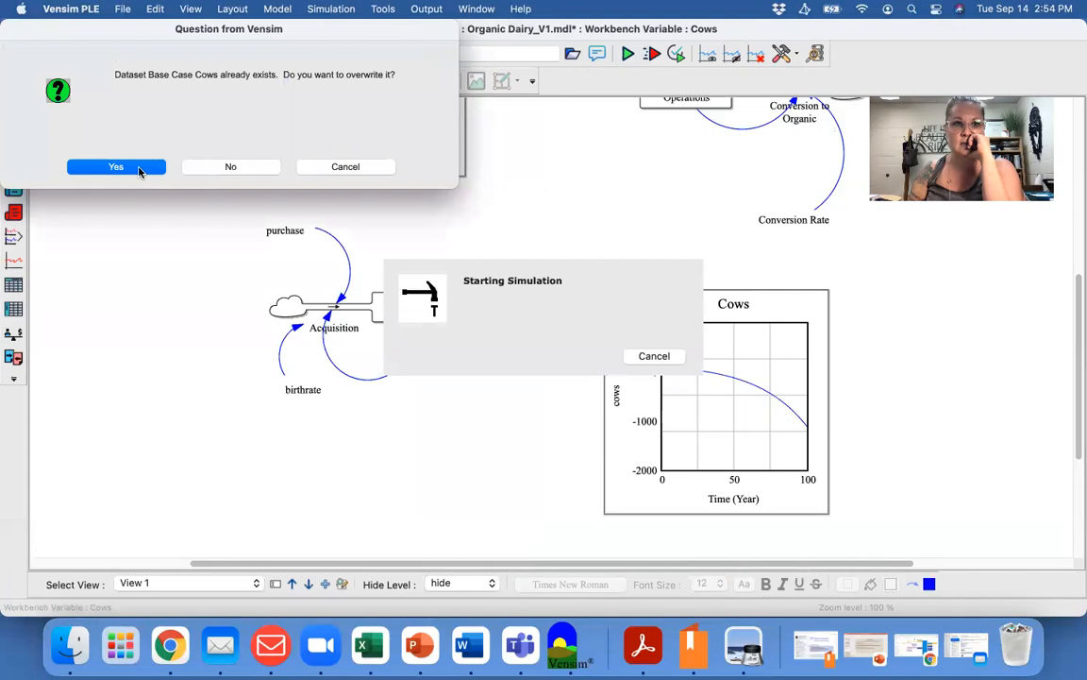
click(144, 170)
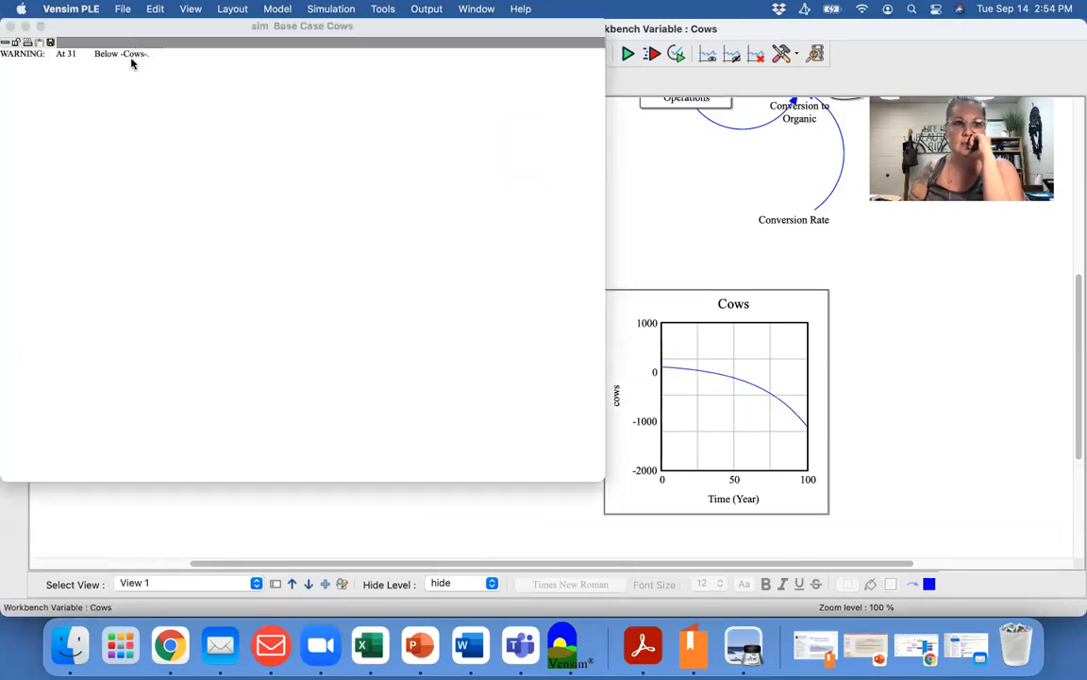
click(10, 25)
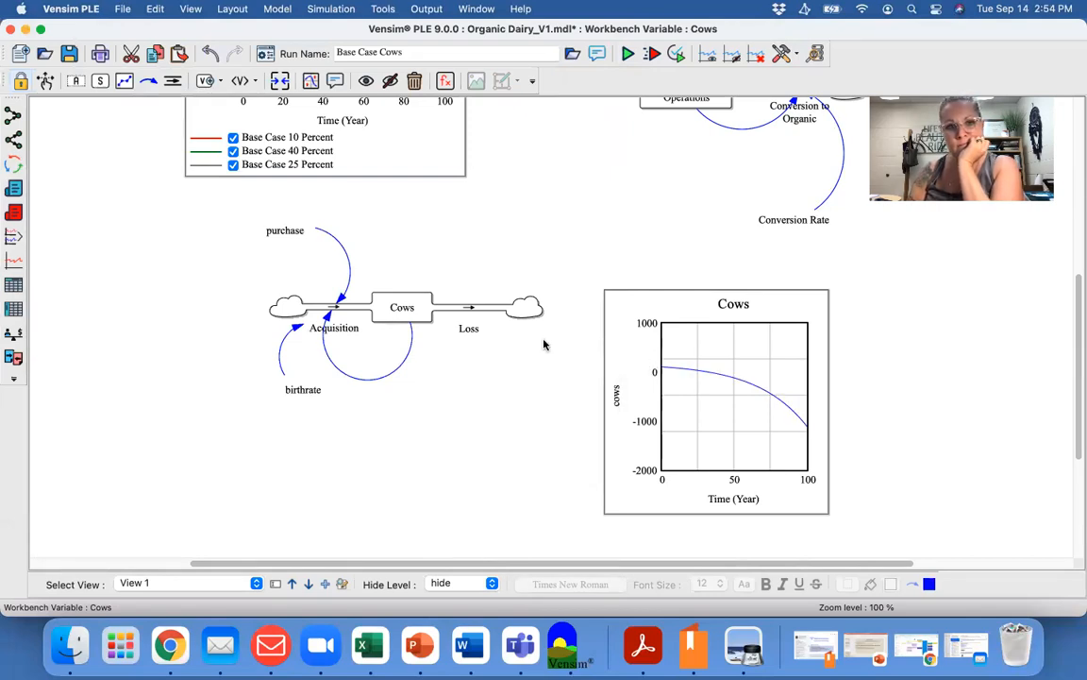
Review the definition of the Loss flow and close it without edits.
mouse_move(469, 332)
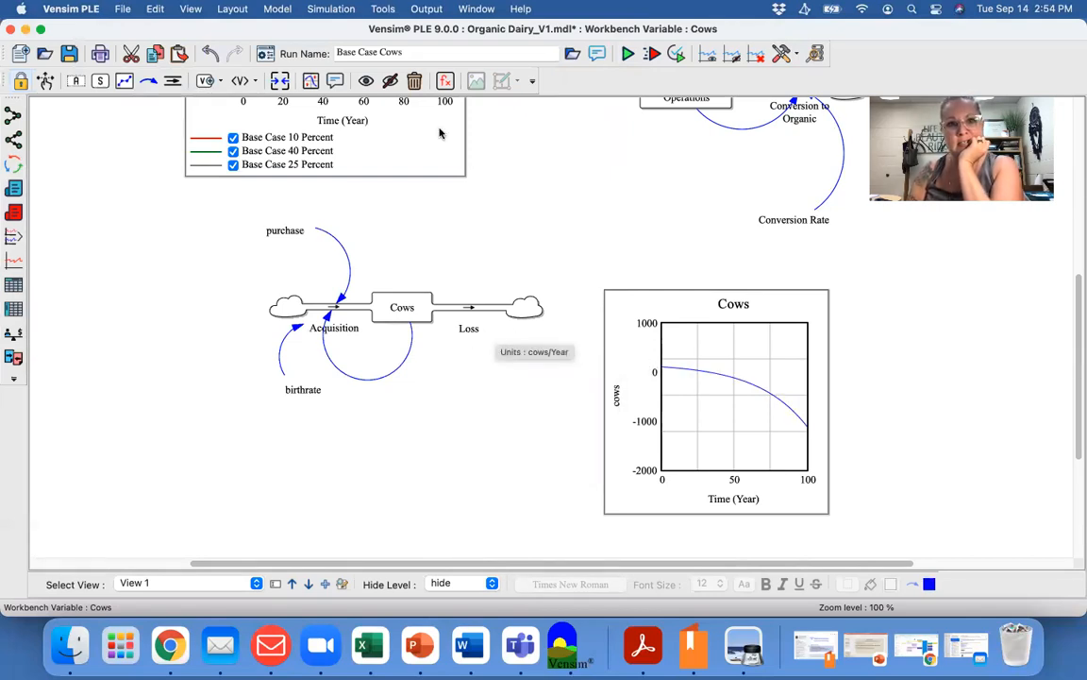
double_click(469, 328)
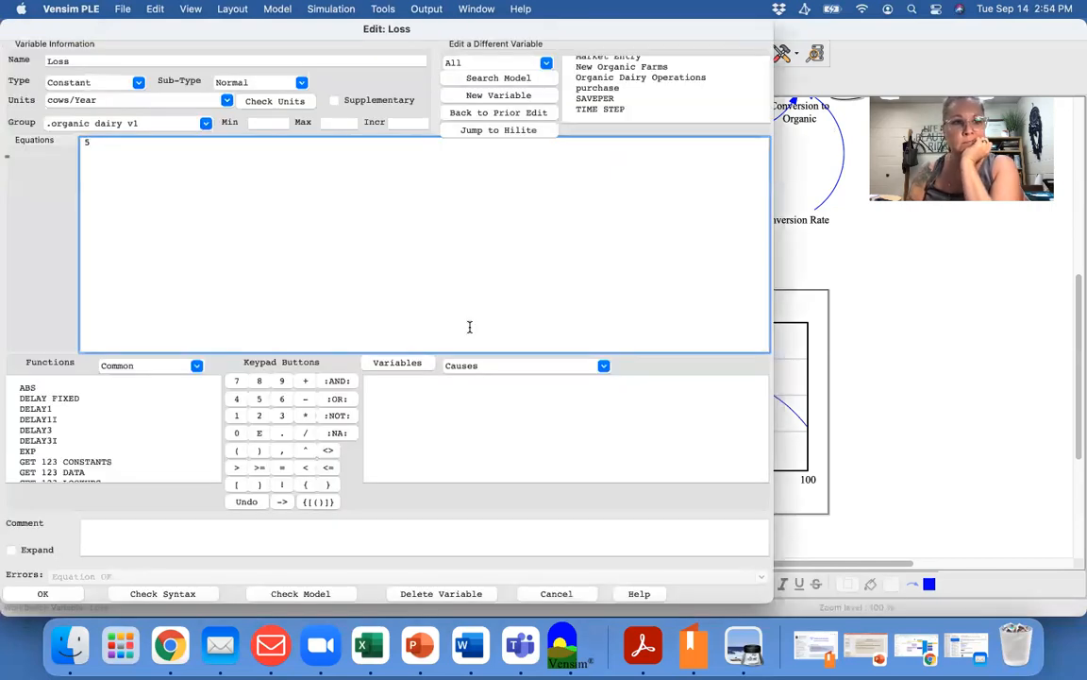
click(56, 595)
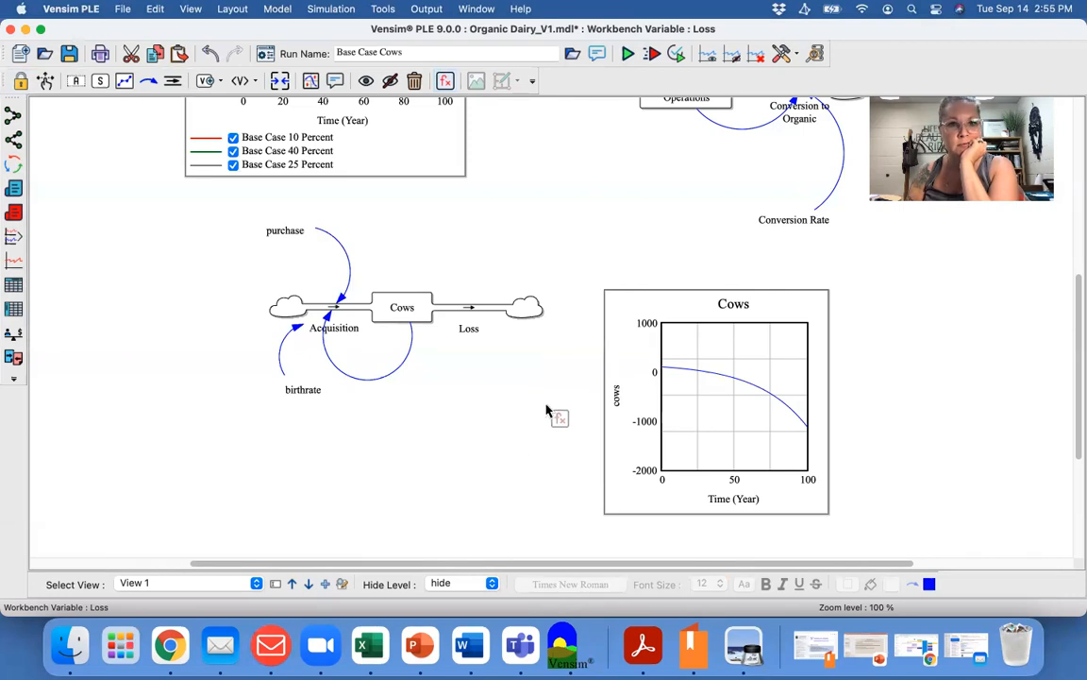
Delete the Cows graph from the sketch and leave the delete tool.
click(414, 83)
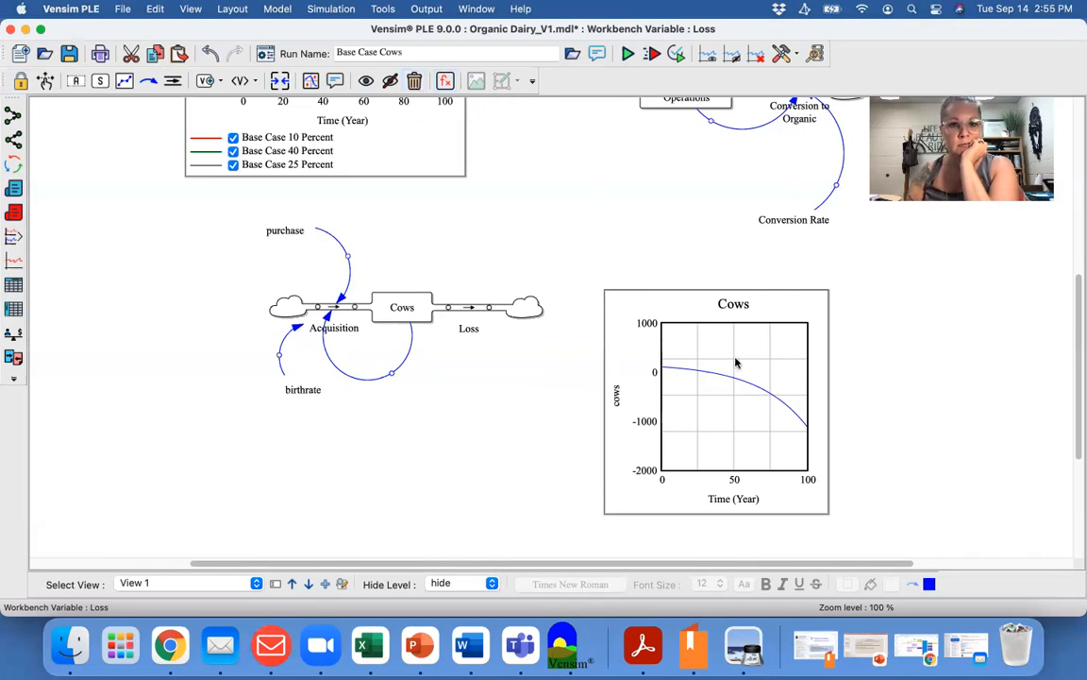
click(639, 363)
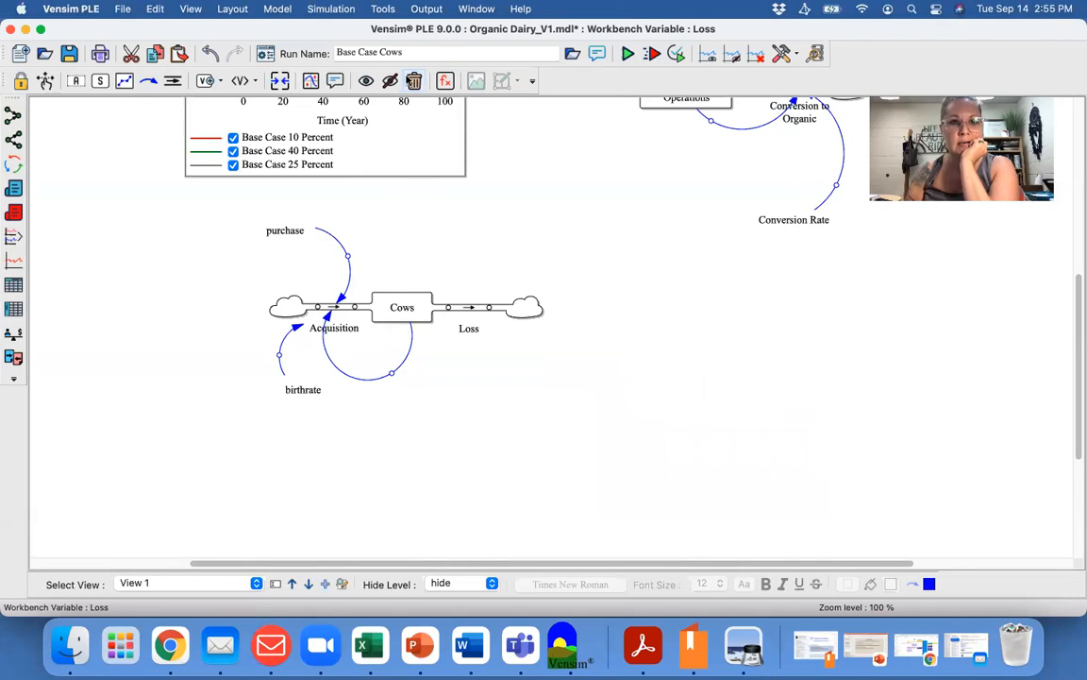
click(45, 81)
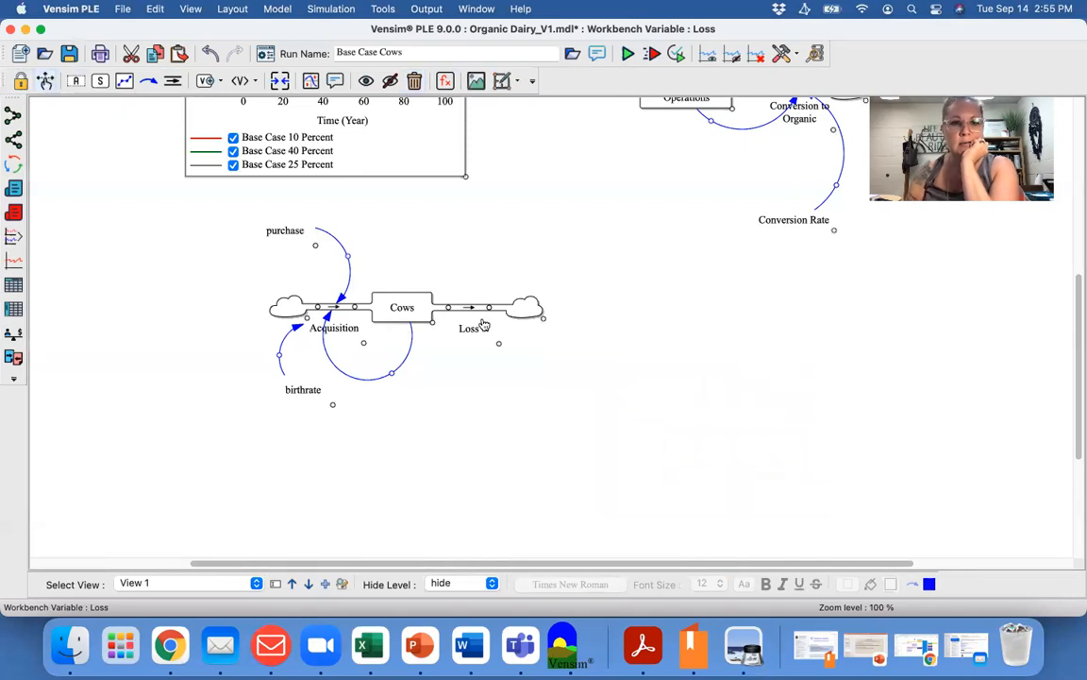
Examine the equations of the Cows stock and its Acquisition and Loss flows, closing each without edits.
click(421, 312)
double_click(421, 312)
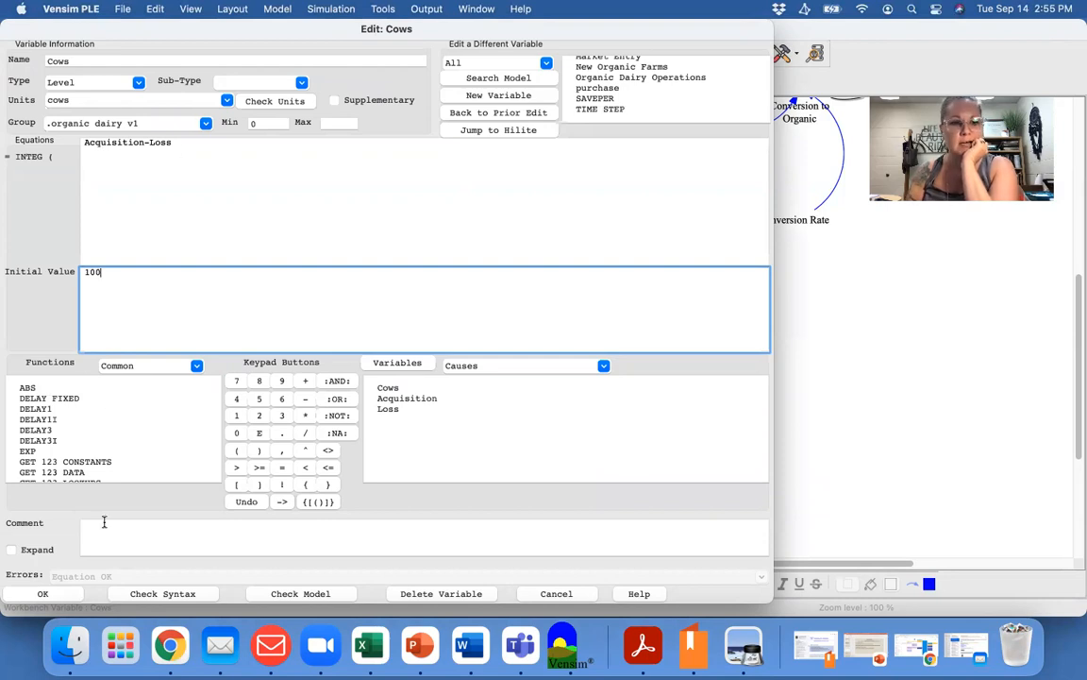
click(42, 593)
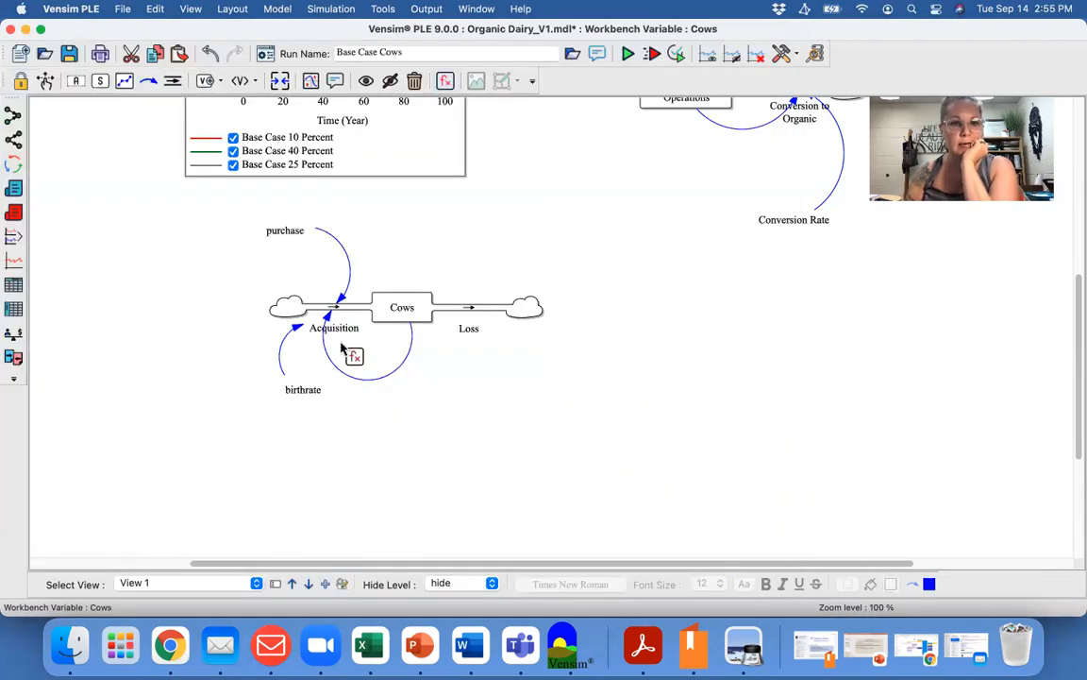
click(338, 326)
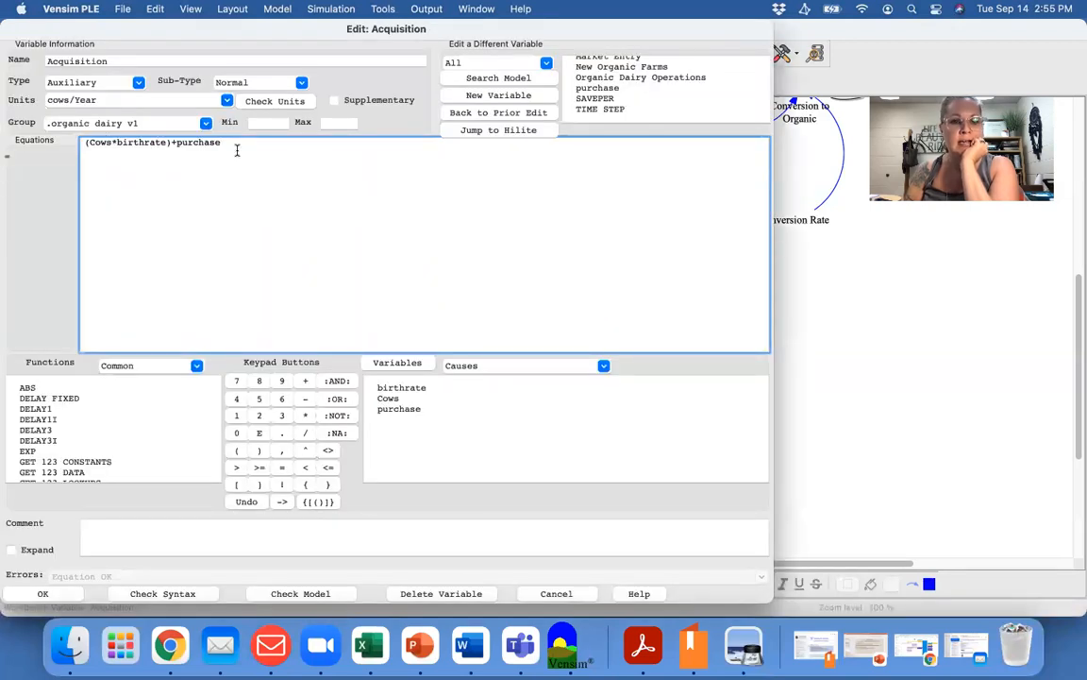
click(43, 594)
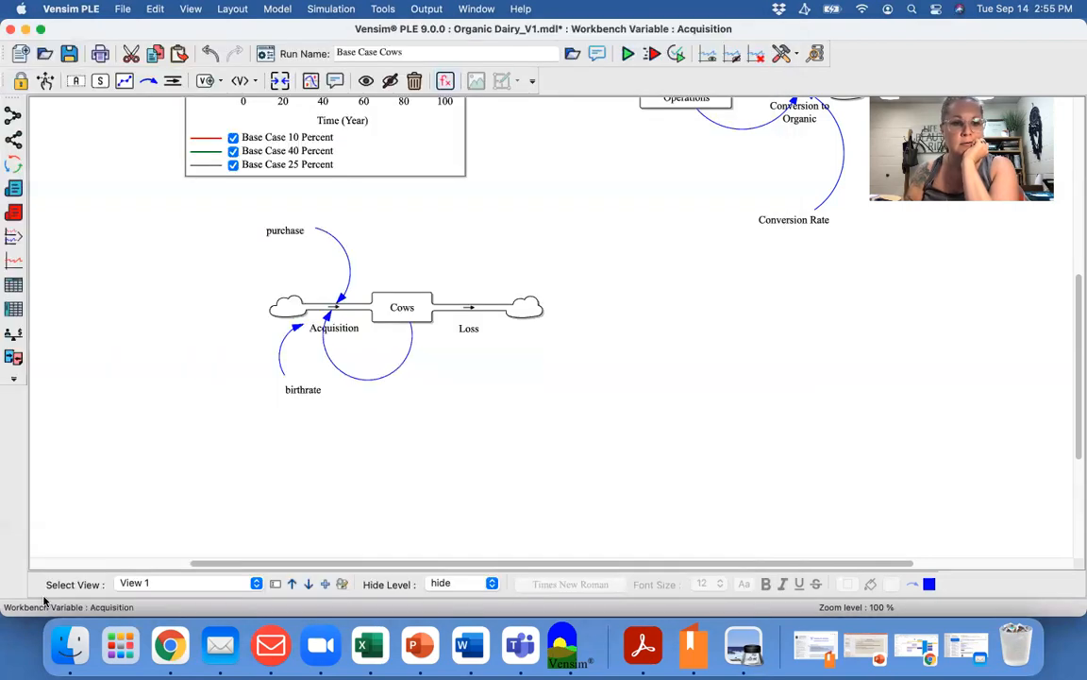
click(468, 331)
click(468, 330)
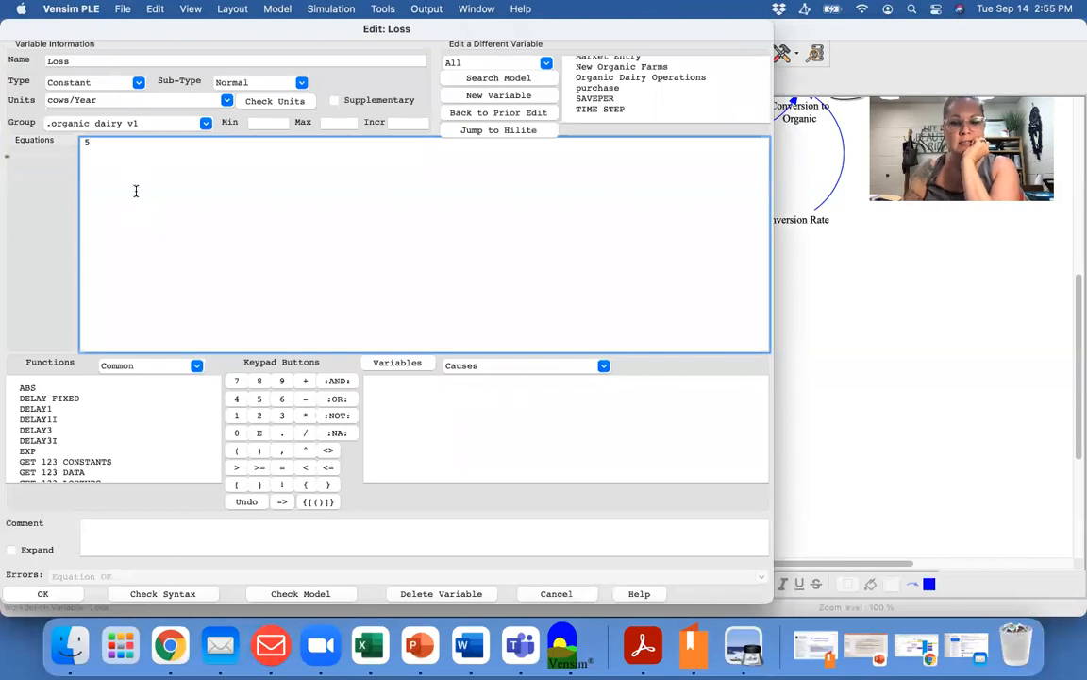
click(43, 594)
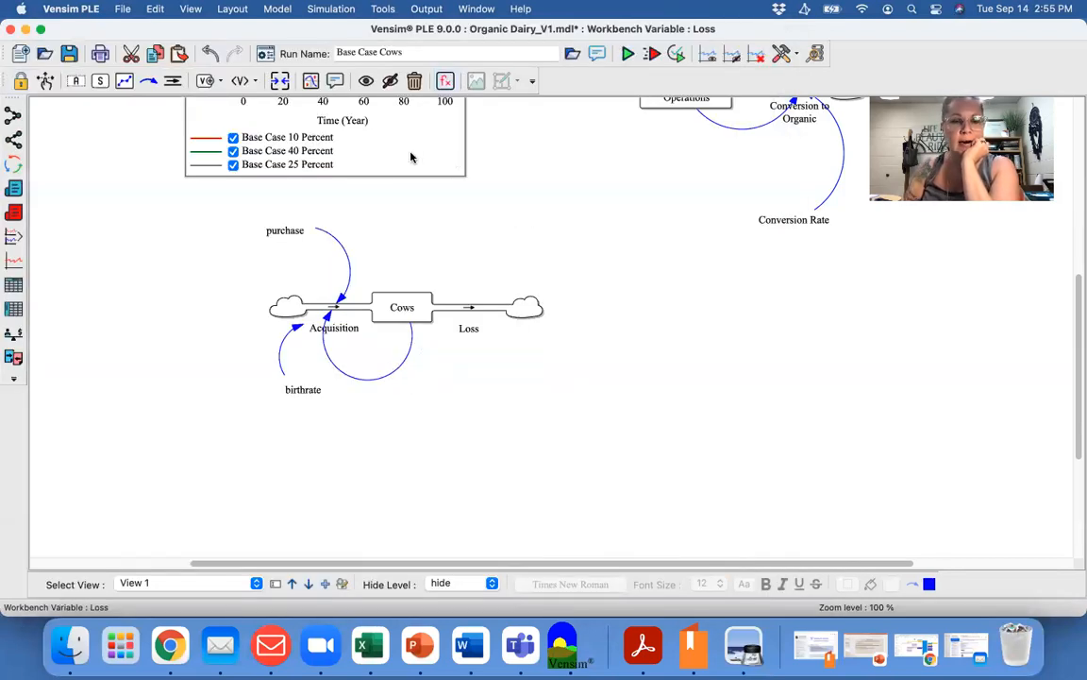
Place a new output object beside the Cows diagram, using the Graph workbench tool for the Cows level.
click(311, 82)
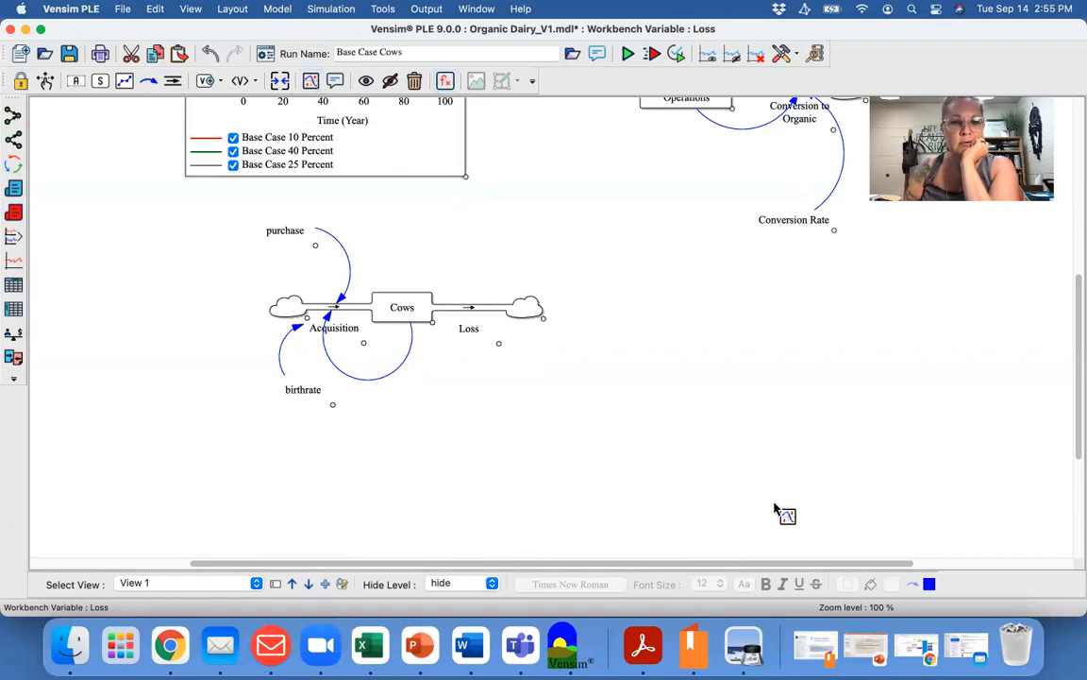
click(736, 425)
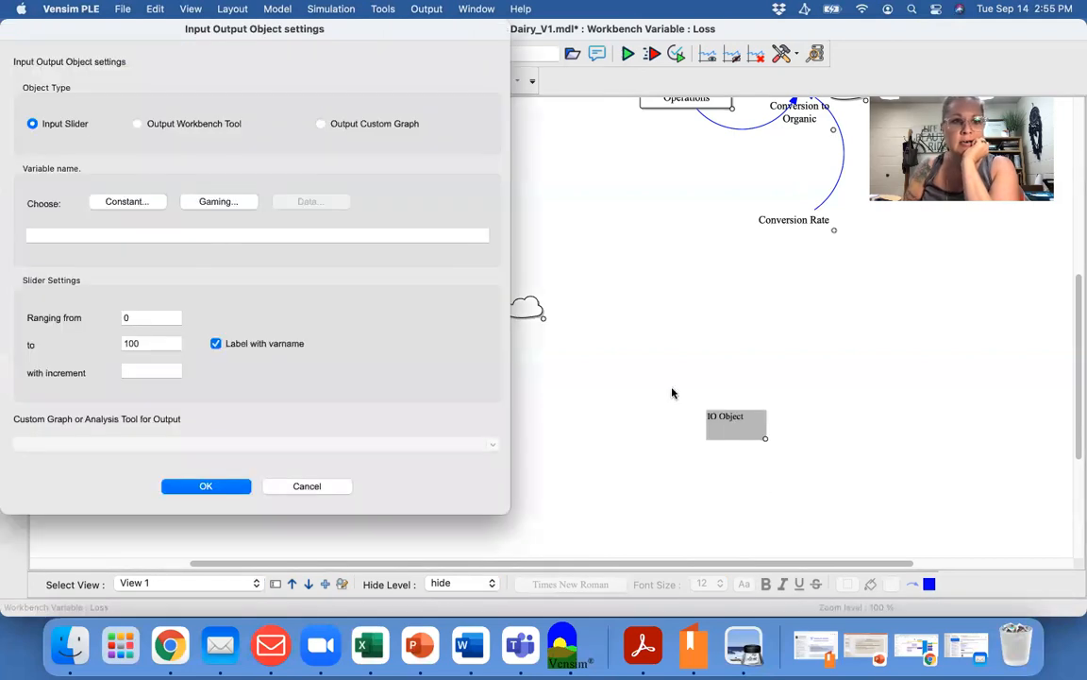
click(137, 123)
click(137, 203)
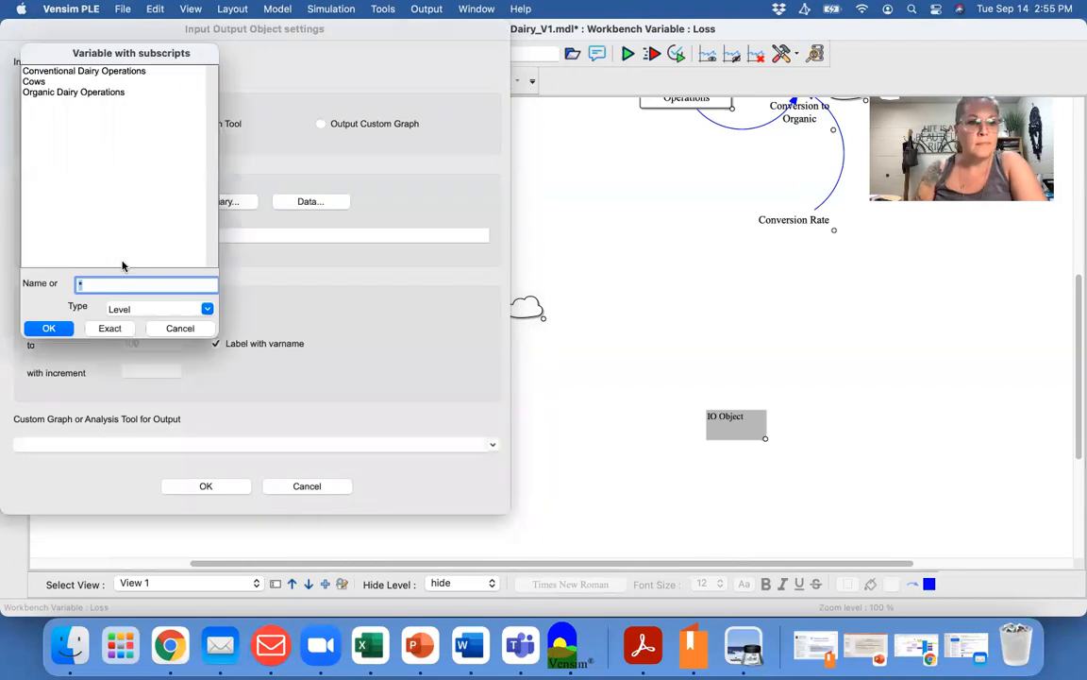
click(30, 82)
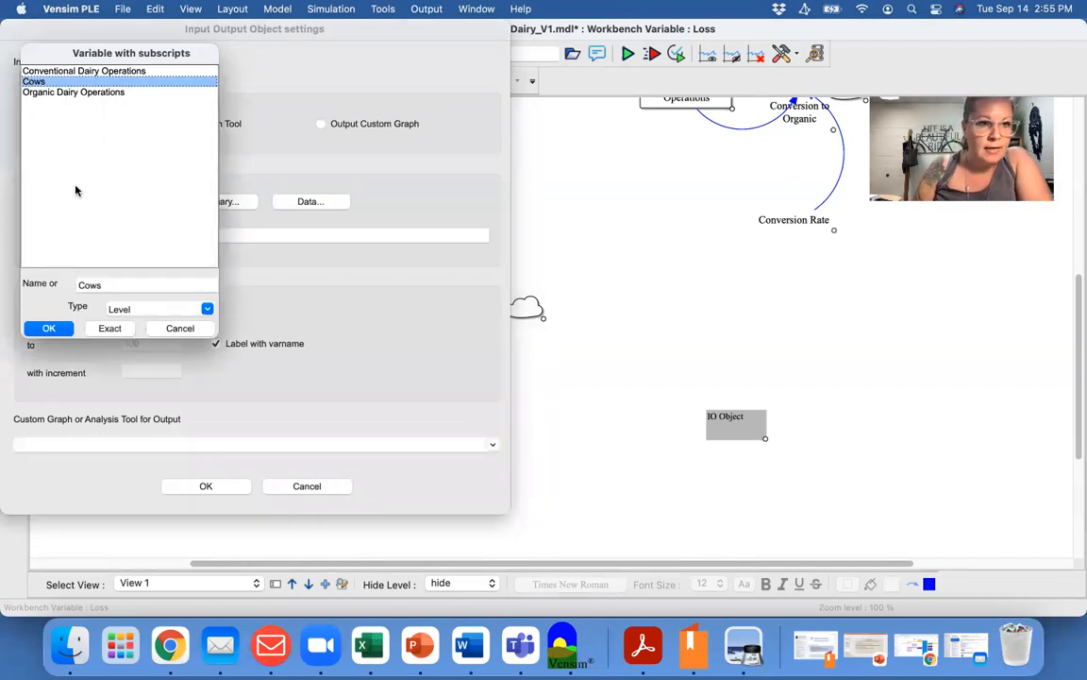
click(43, 327)
click(489, 445)
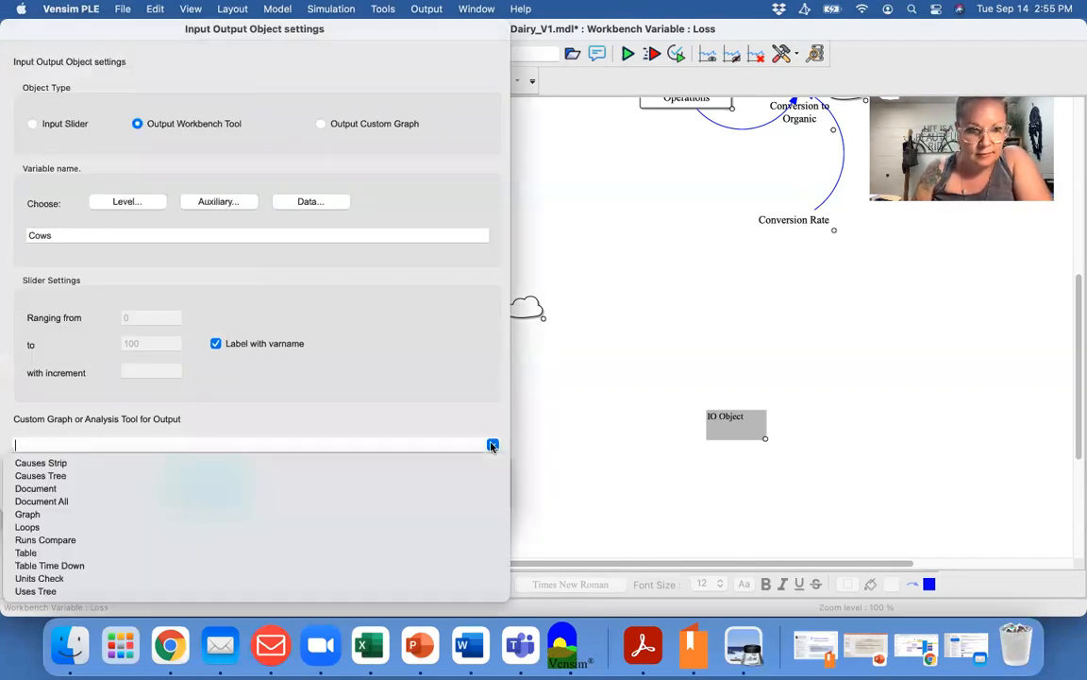
click(21, 511)
click(205, 486)
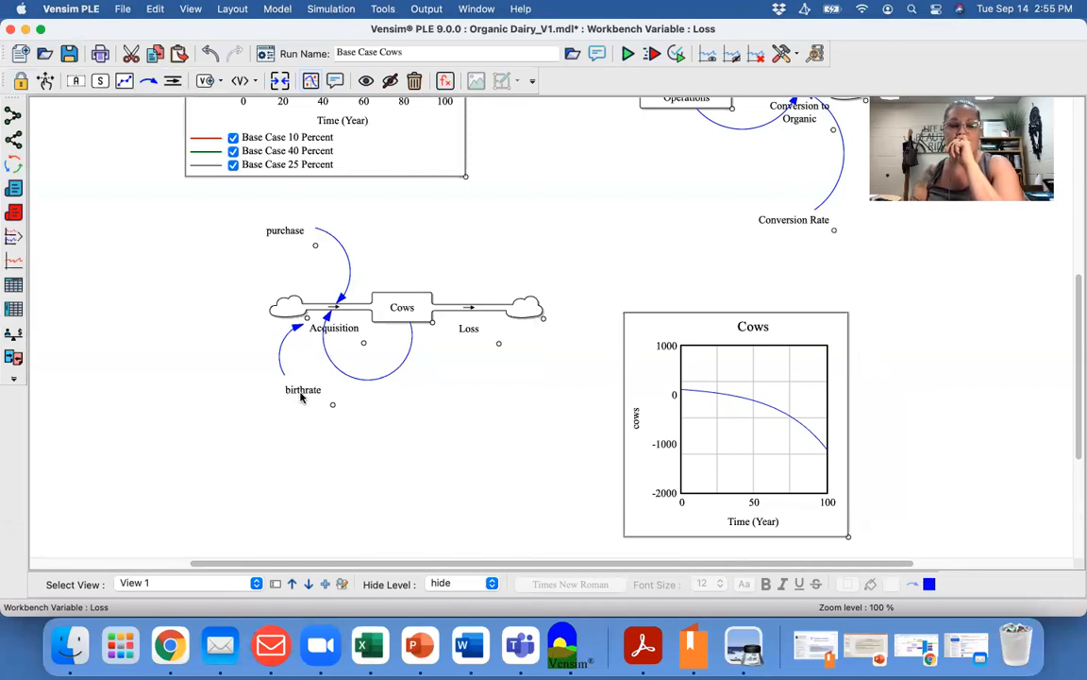
Set birthrate's constant value to 0.3 and accept the definition.
click(446, 80)
click(304, 391)
key(BackSpace)
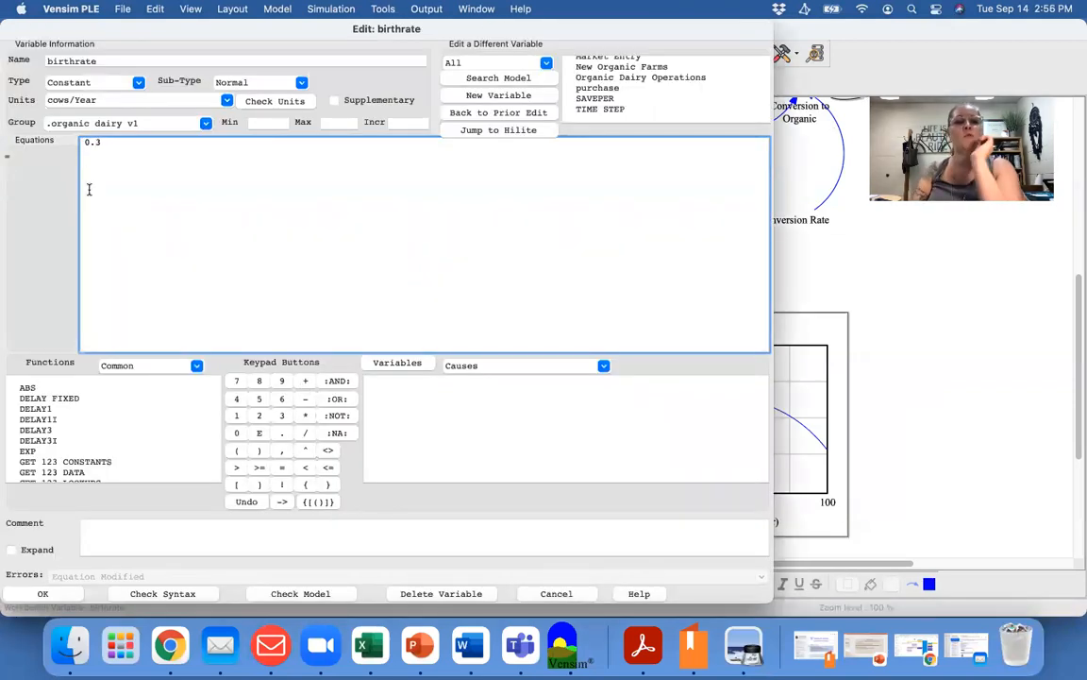
click(44, 594)
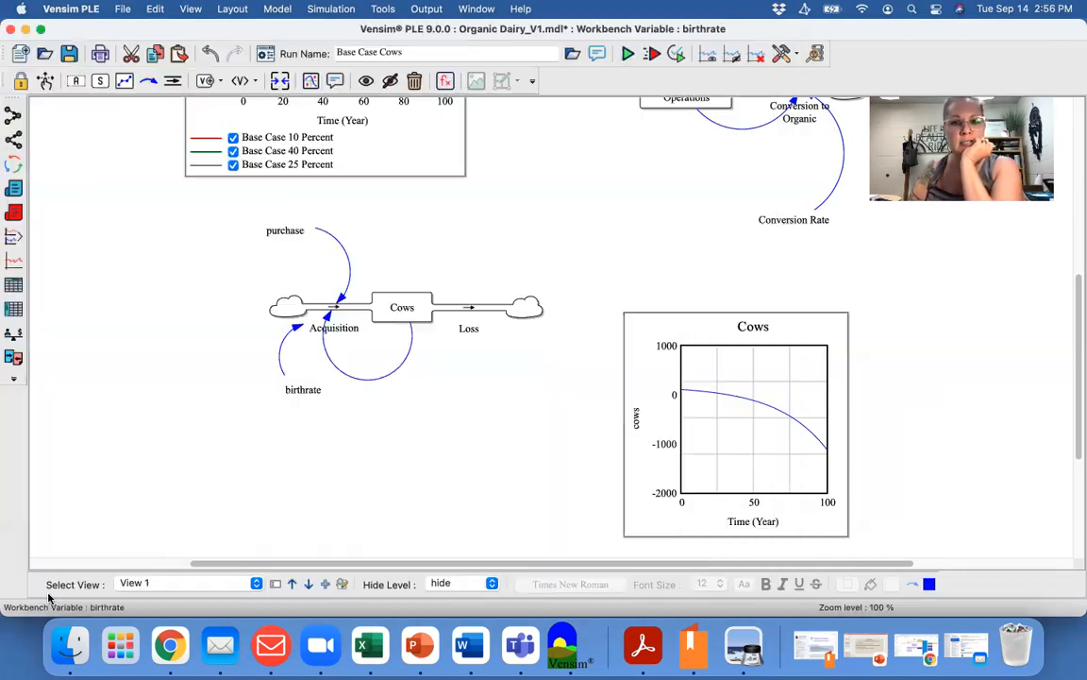
Rerun the simulation with the current birthrate, overwriting the existing Base Case Cows dataset.
click(626, 57)
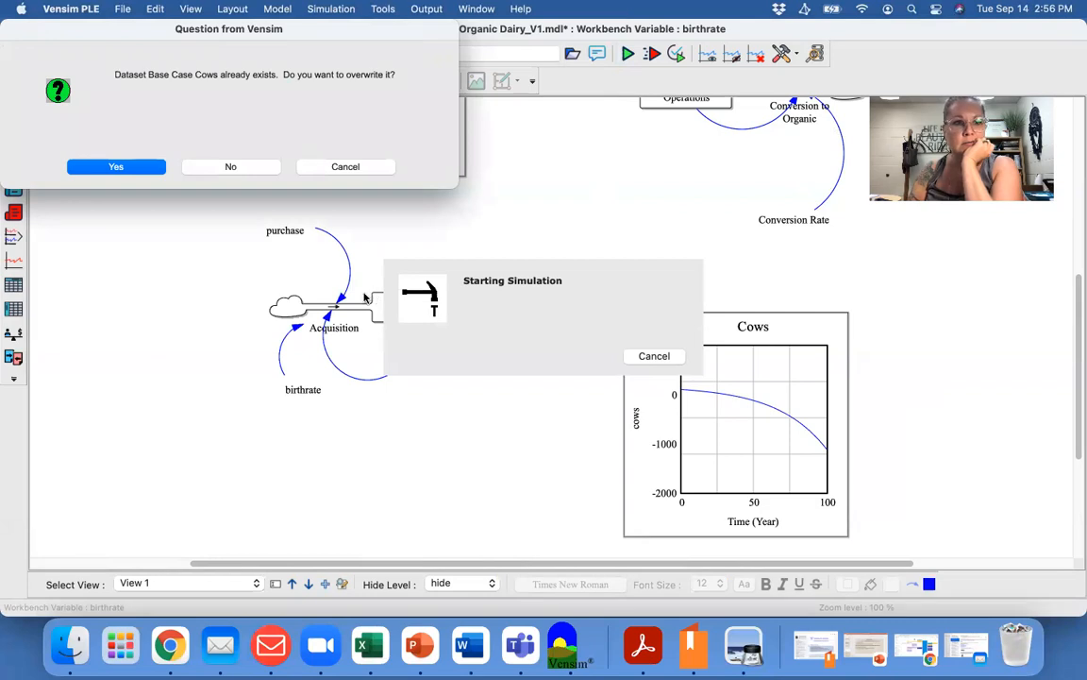
click(151, 168)
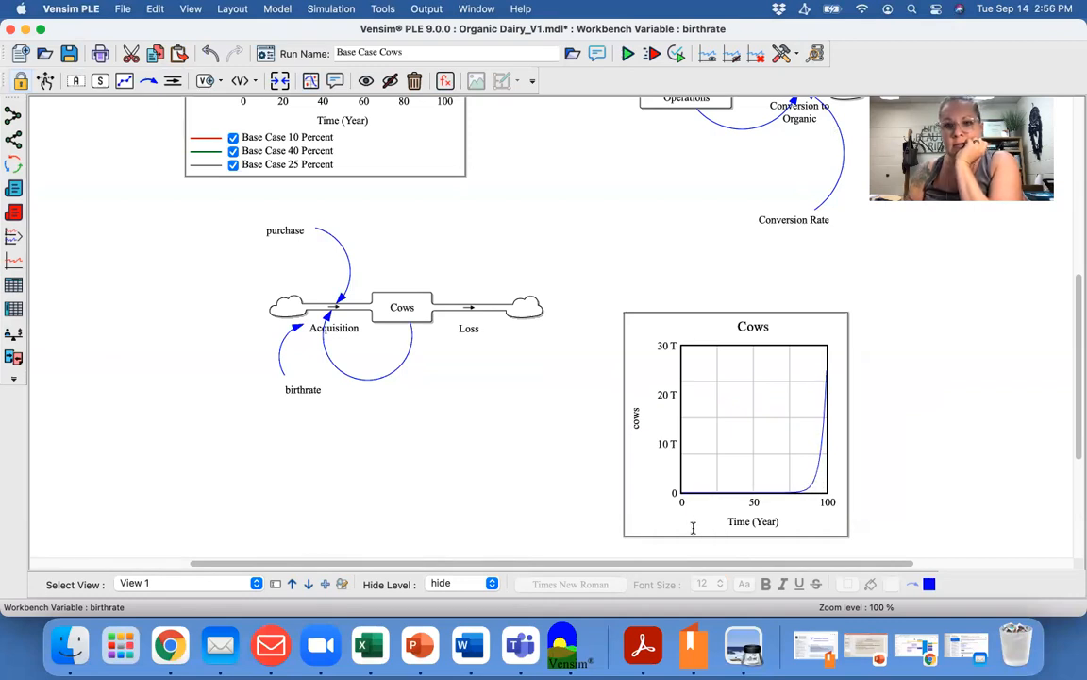
Change birthrate's variable type to Auxiliary and rerun the simulation, overwriting the Base Case Cows dataset.
mouse_move(305, 393)
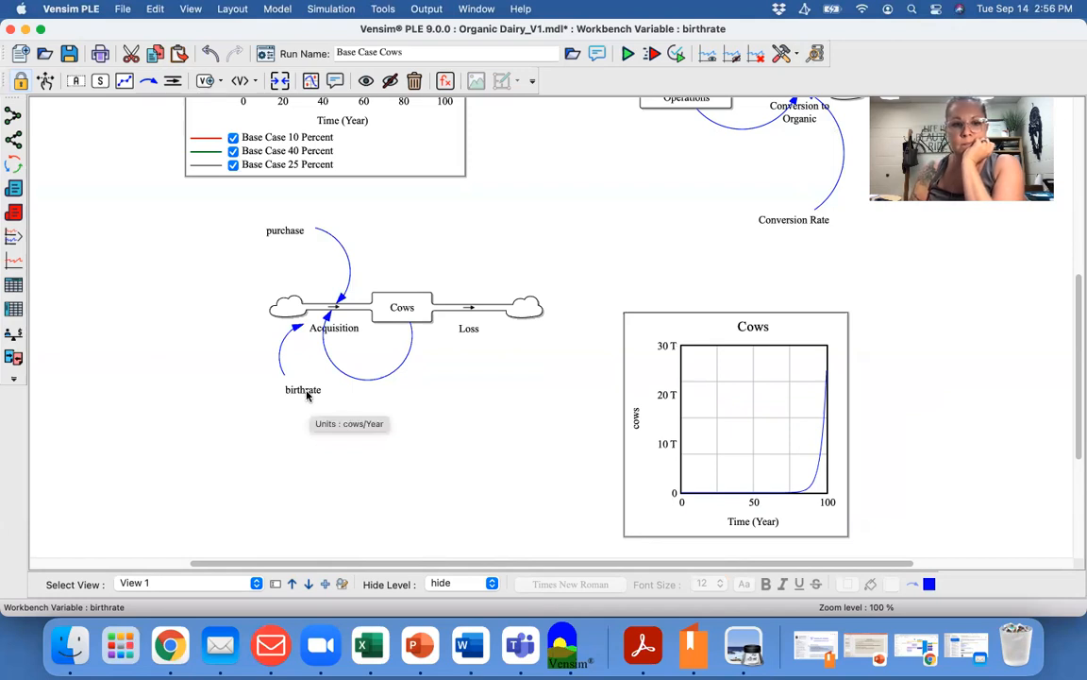
click(307, 396)
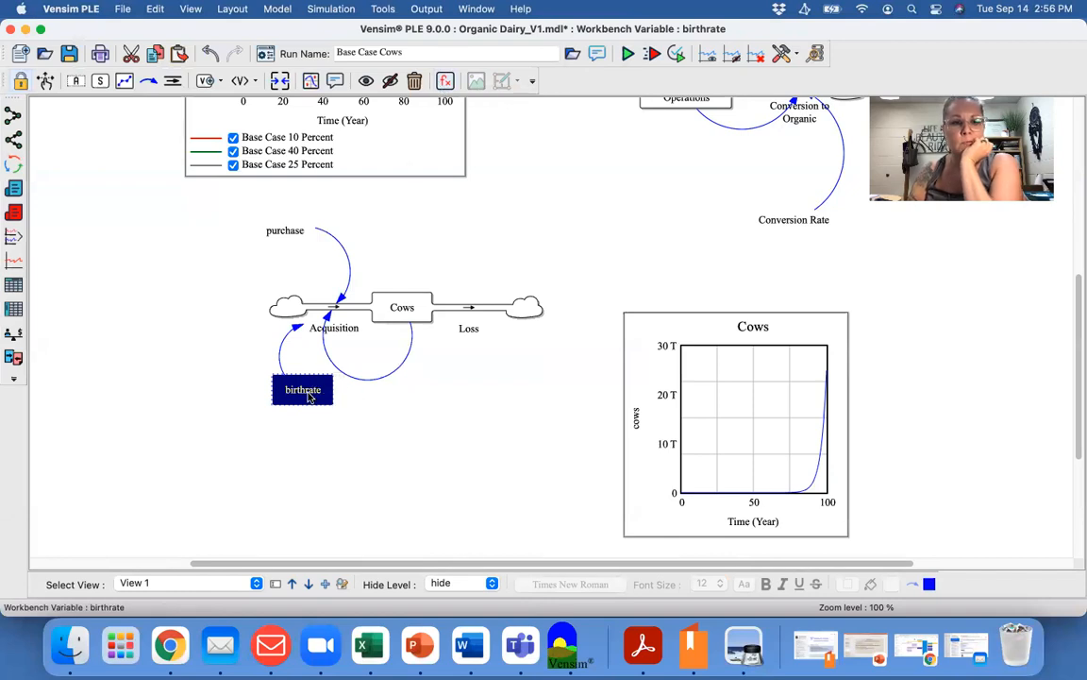
double_click(307, 395)
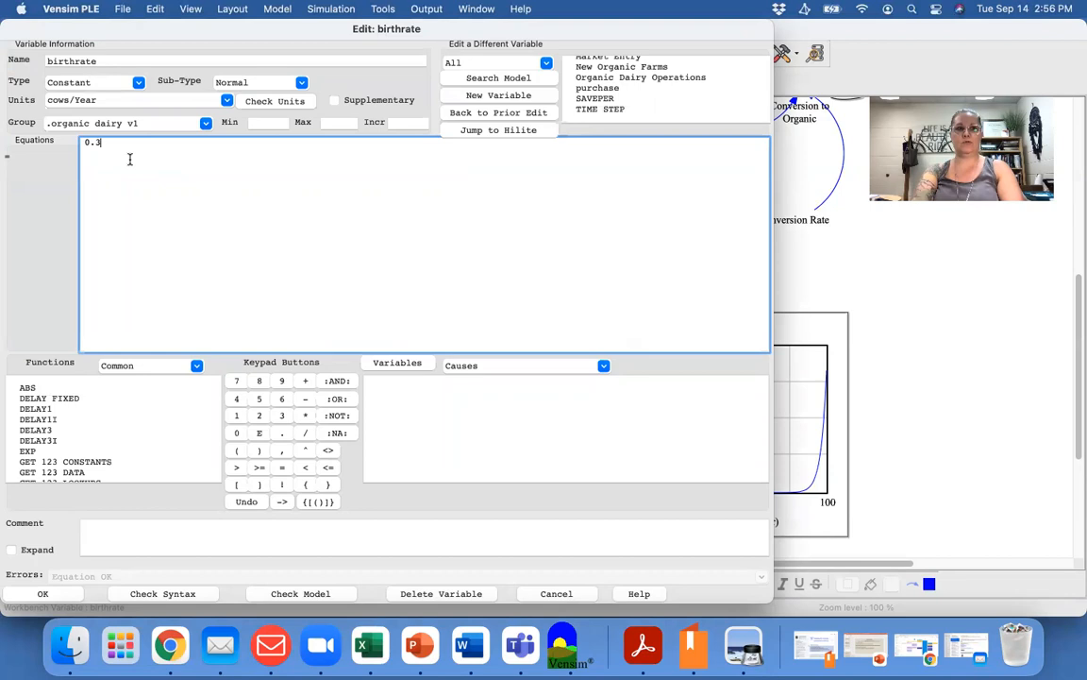
click(128, 77)
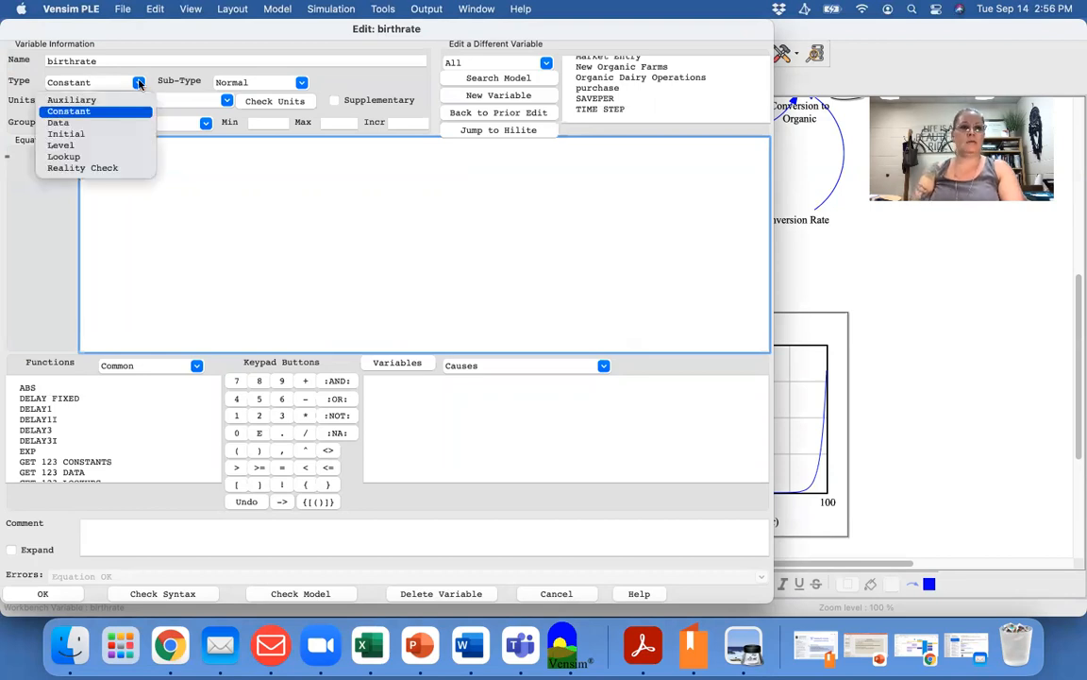
click(107, 101)
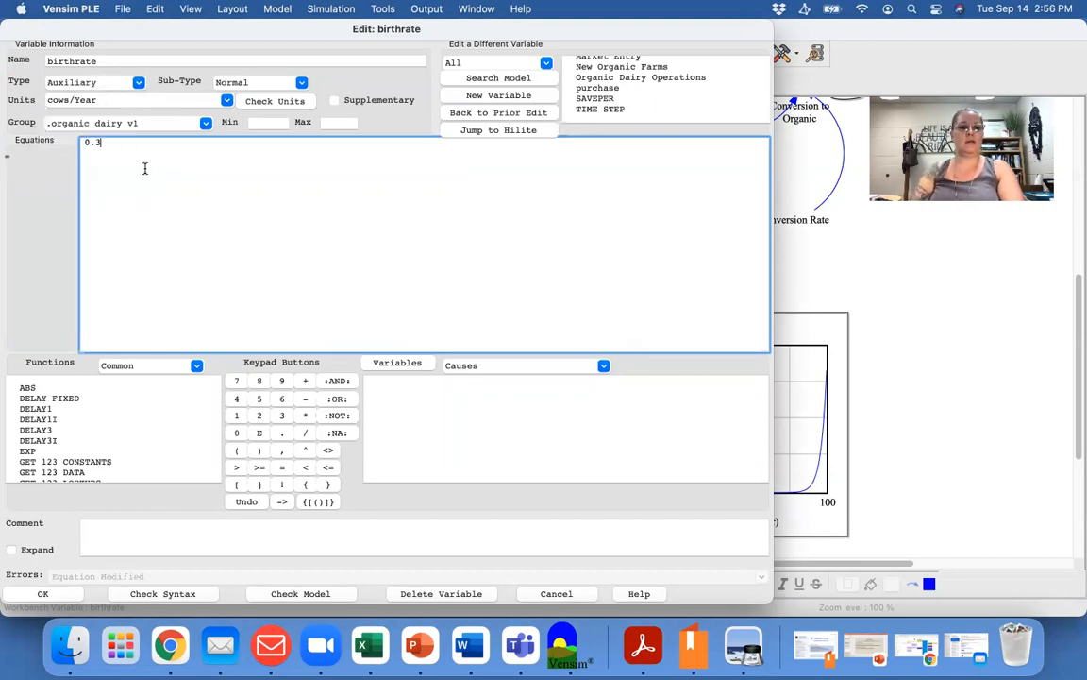
click(43, 592)
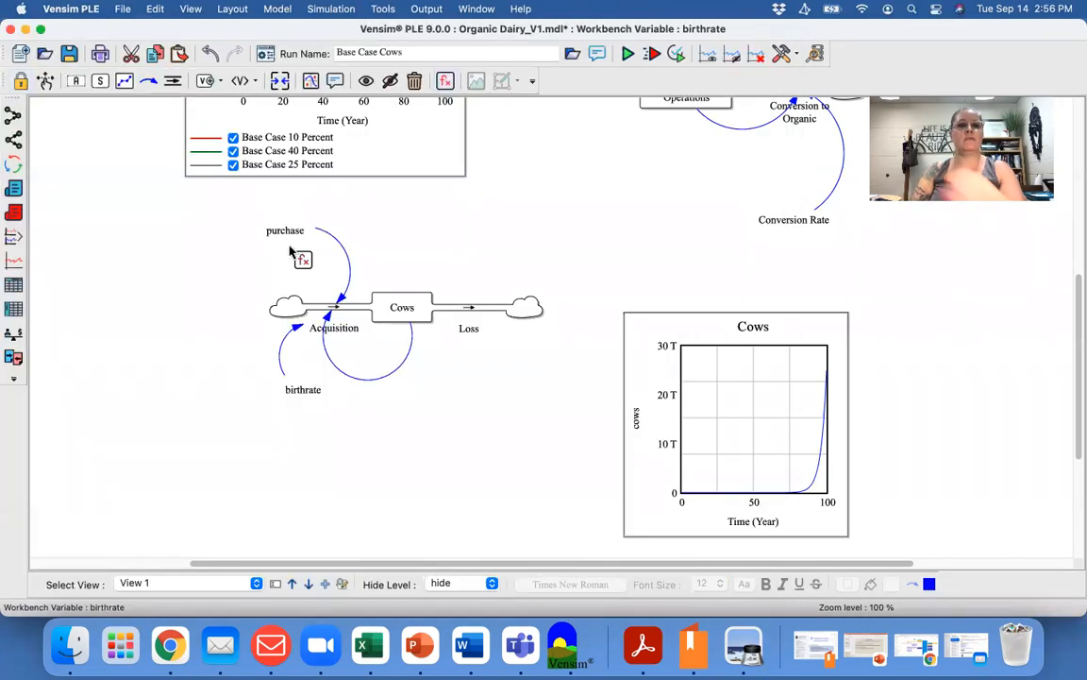
click(628, 54)
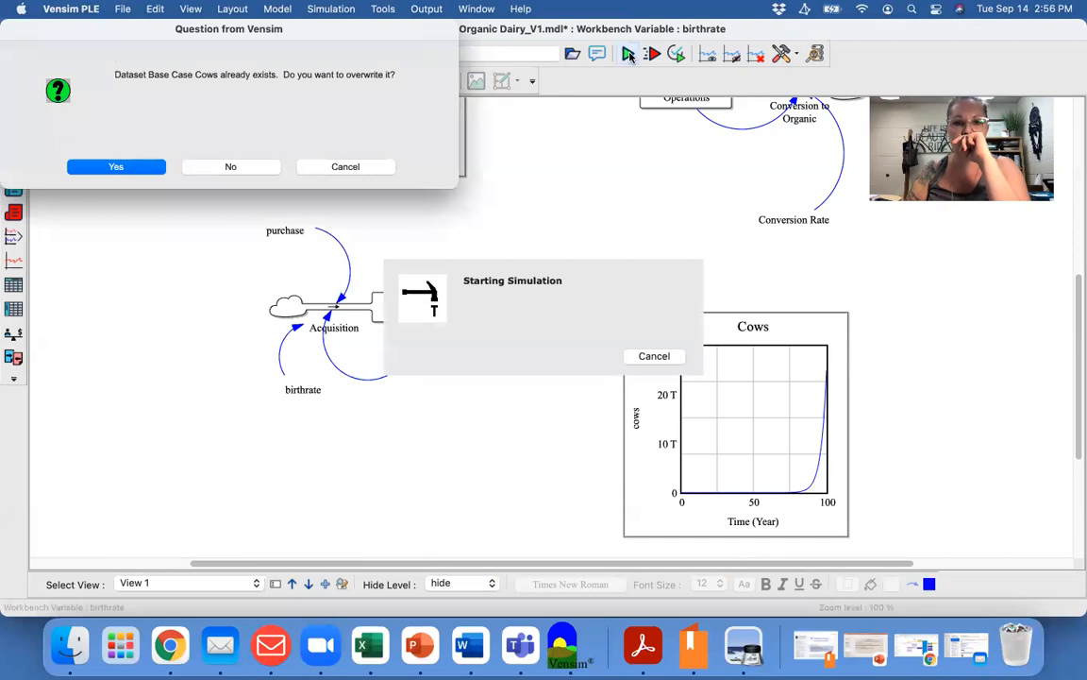
click(142, 170)
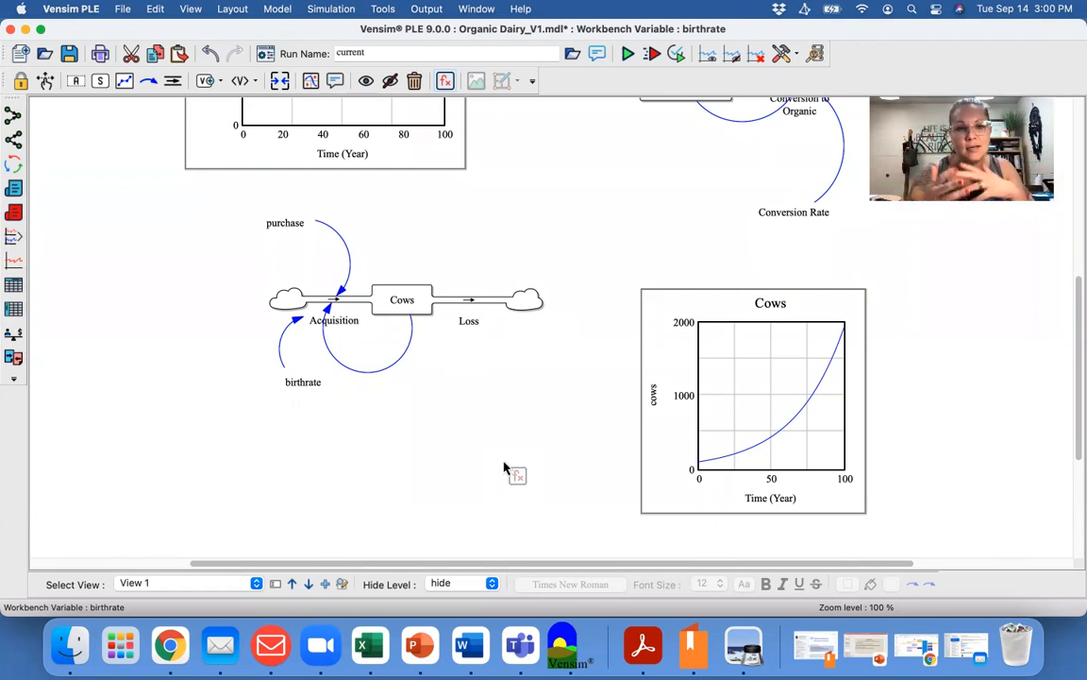
Save the Organic Dairy_V1 model file.
click(123, 8)
click(140, 90)
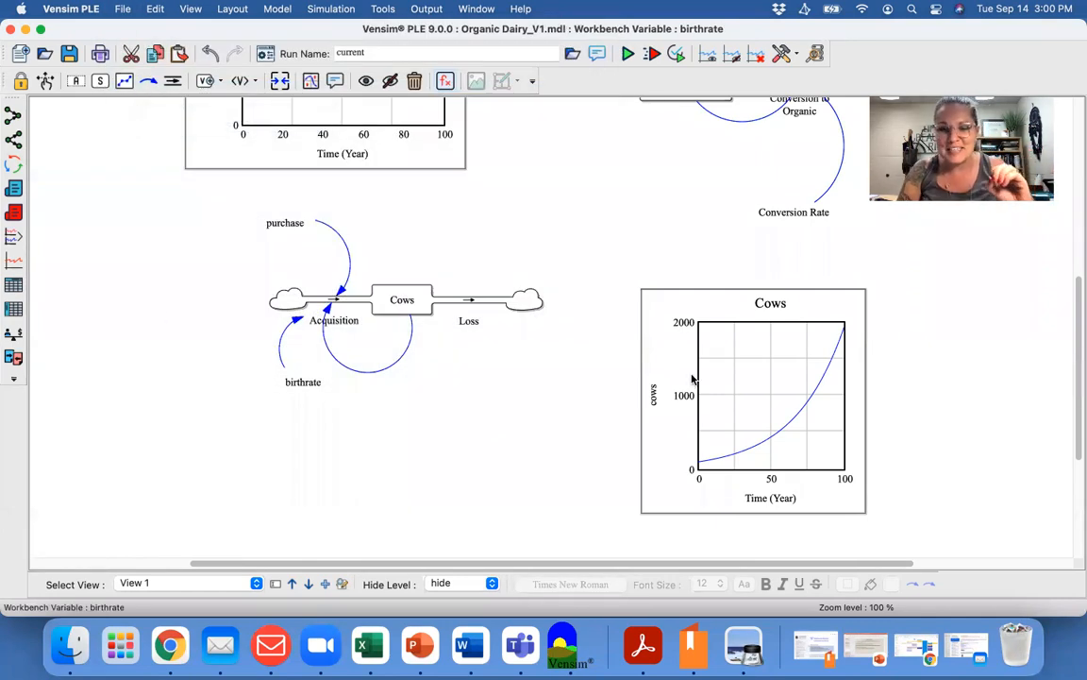
Examine the definitions of Cows, Loss, birthrate and Acquisition, closing each without changes.
click(418, 309)
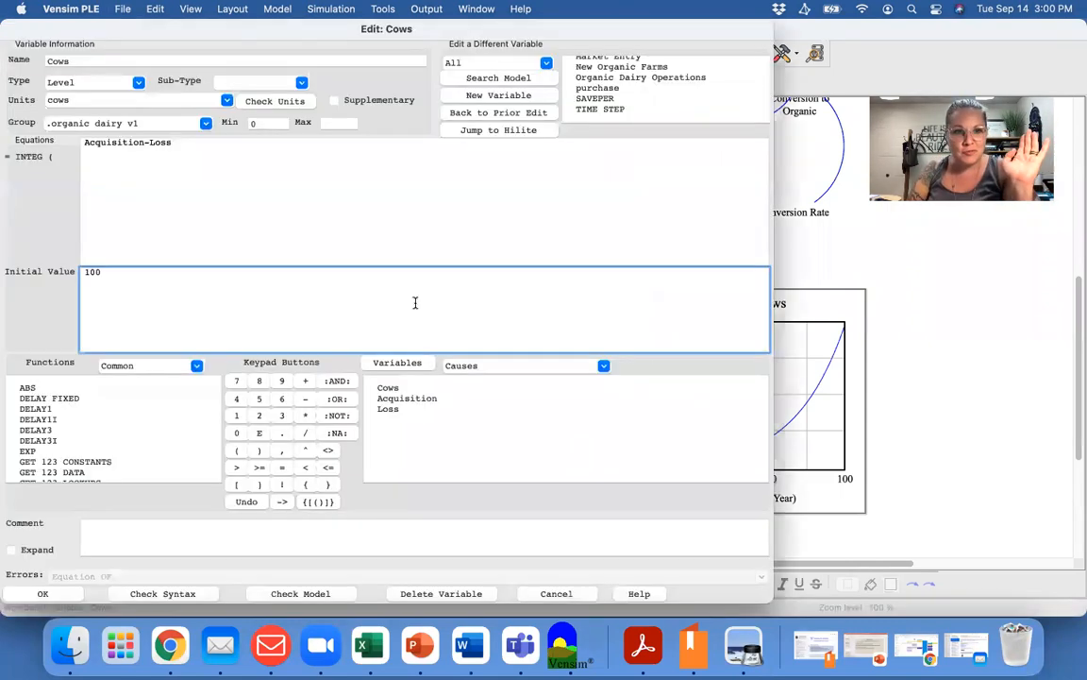
click(42, 594)
click(467, 319)
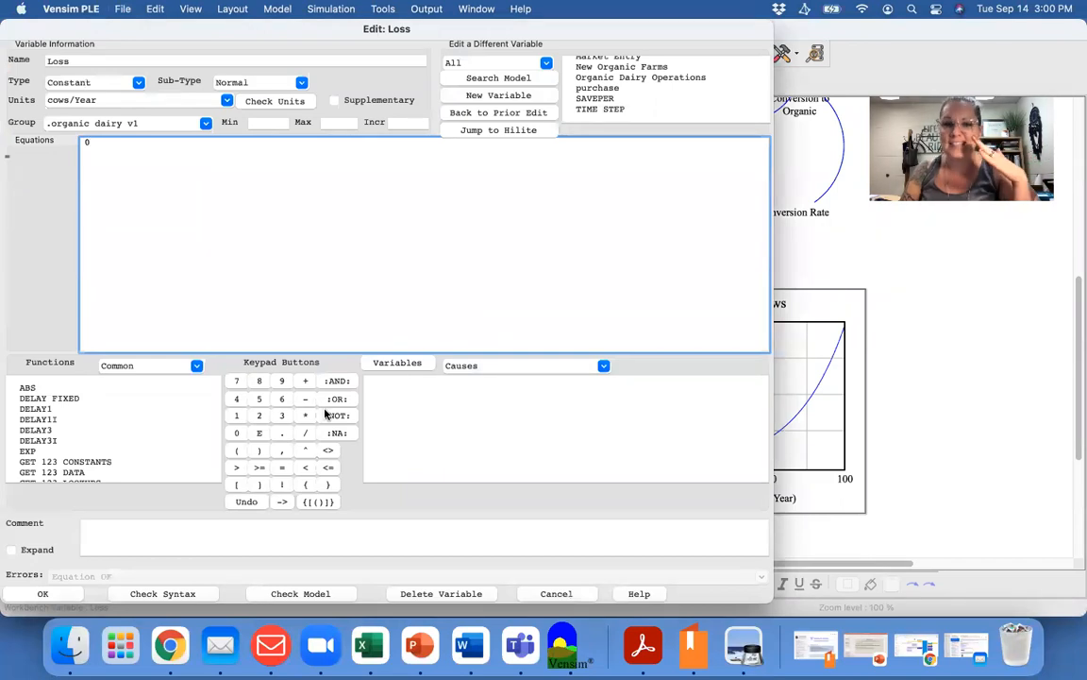
click(45, 594)
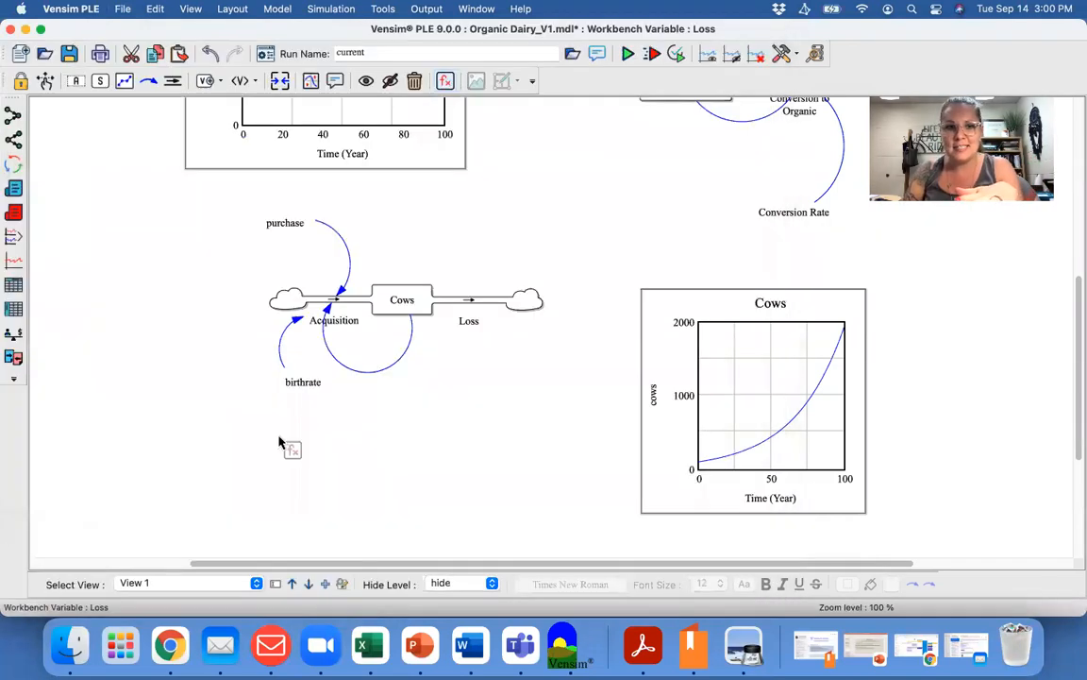
double_click(303, 384)
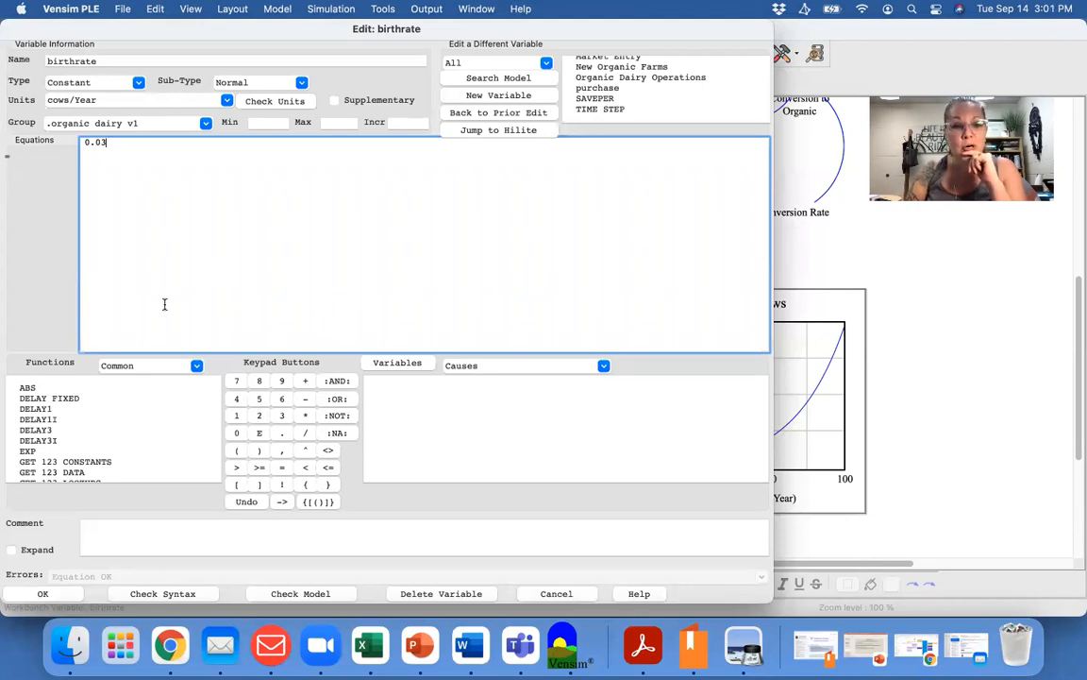
click(56, 594)
click(346, 321)
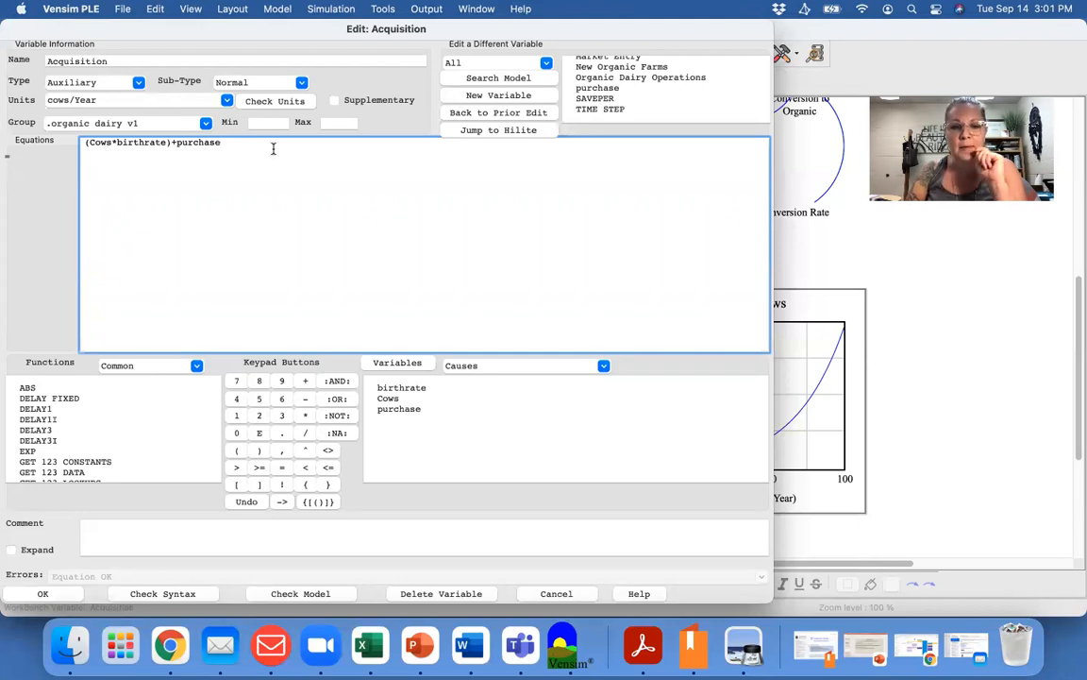
click(42, 594)
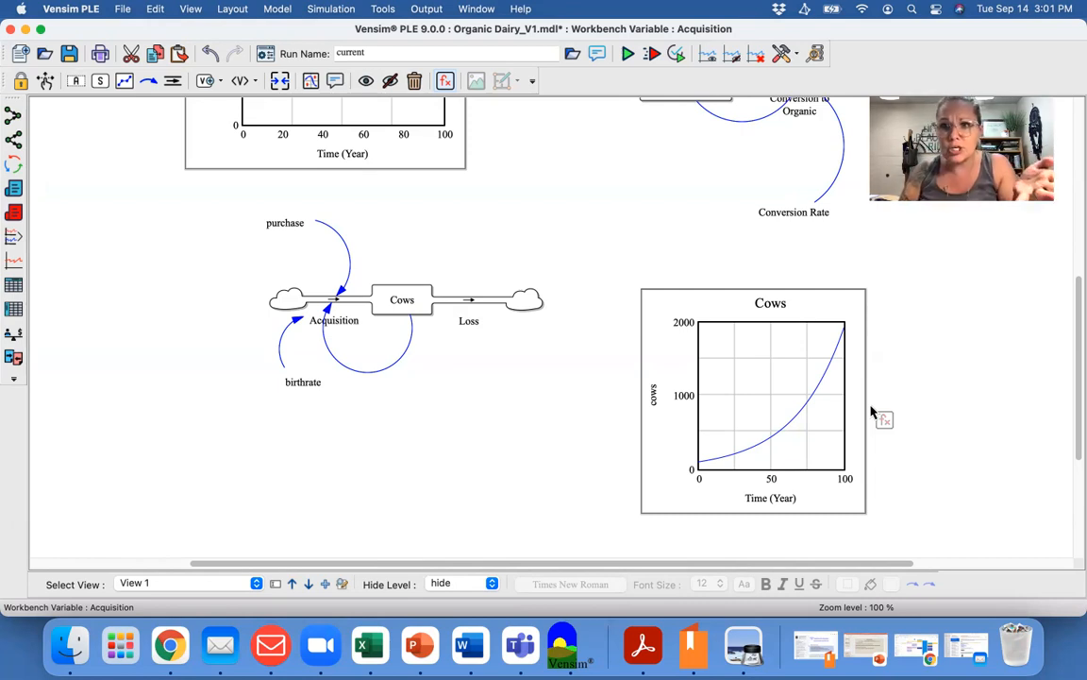
Add a stock named Cost of Feeding below the Cows diagram and shift it slightly lower.
scroll(503, 427, up, 3)
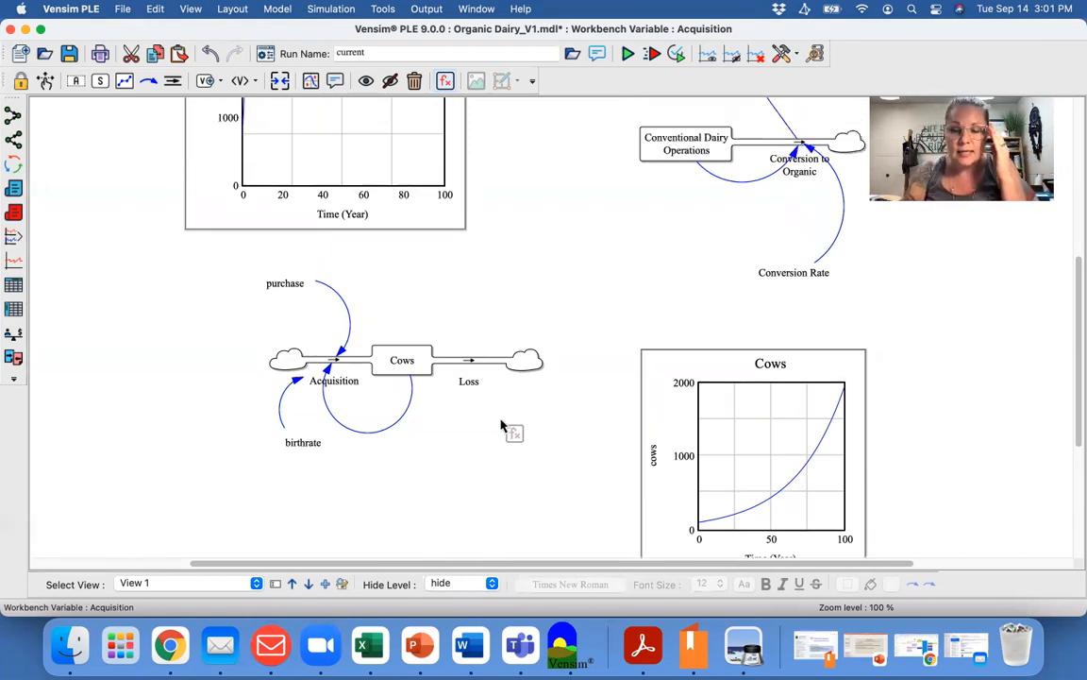
scroll(502, 428, up, 3)
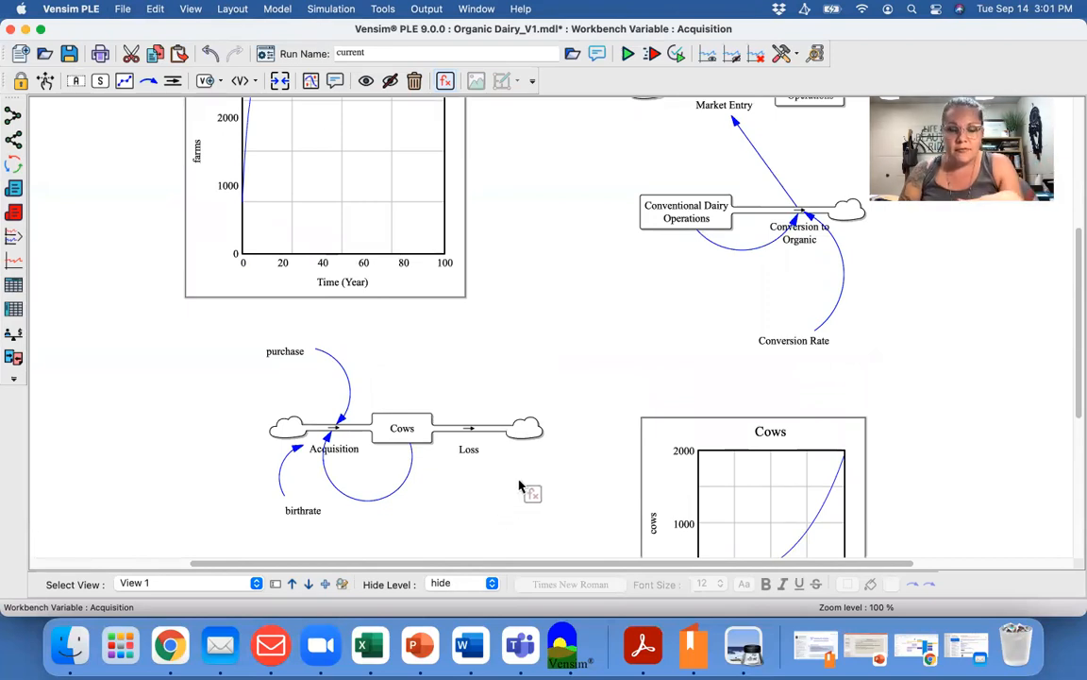
scroll(518, 486, down, 5)
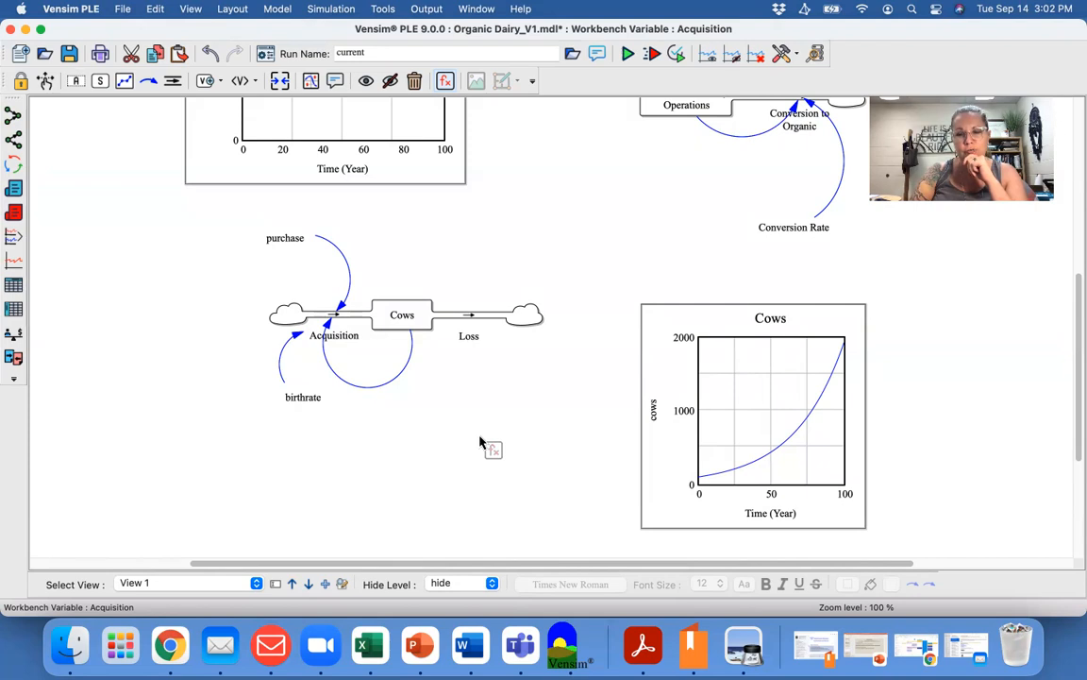
click(101, 83)
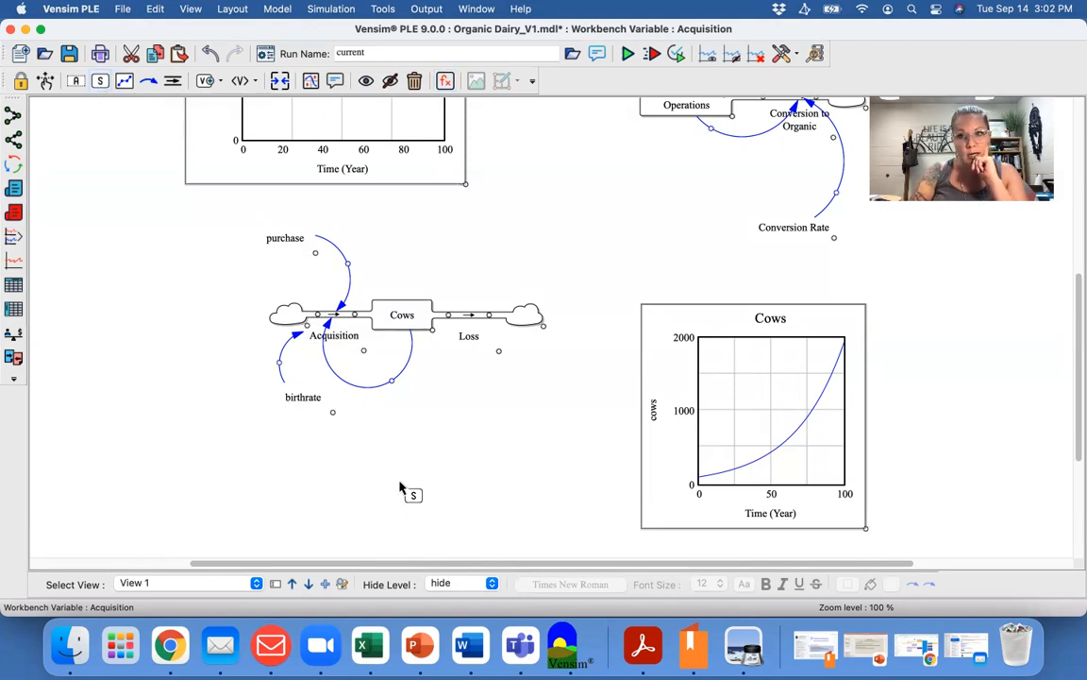
click(398, 480)
text(Cost of)
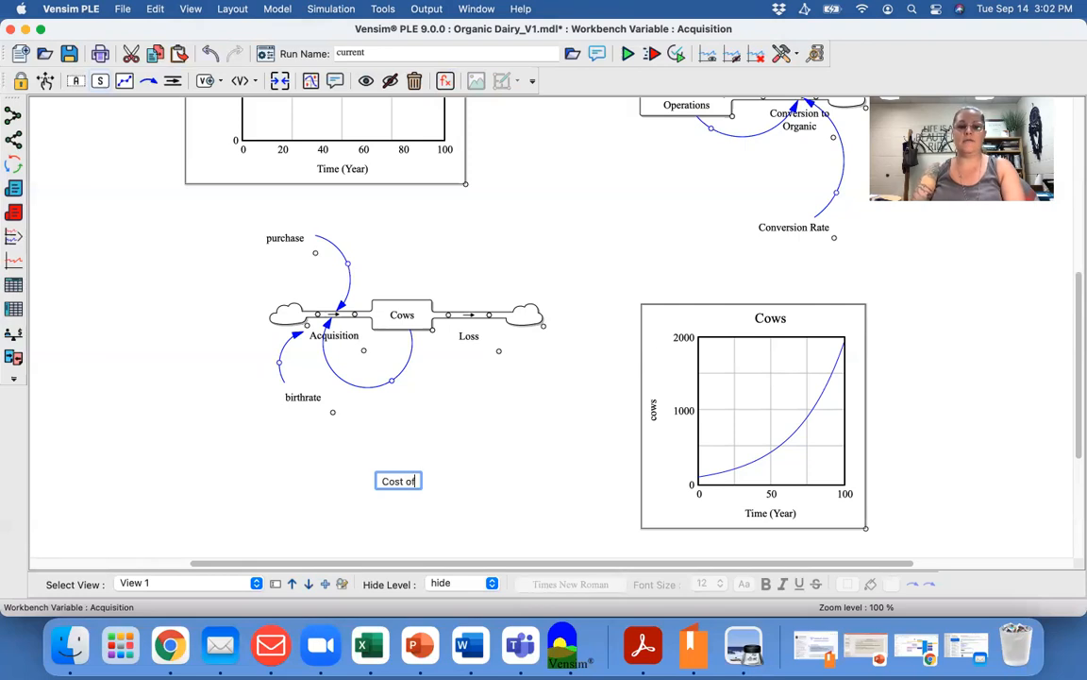
text( Feeding)
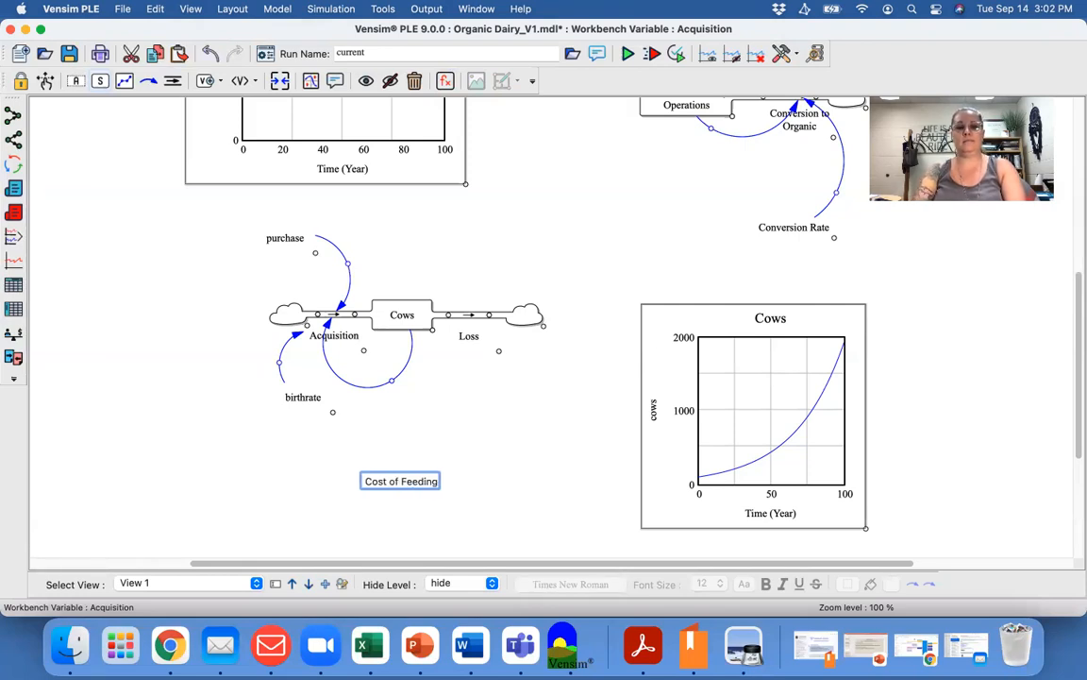
key(Return)
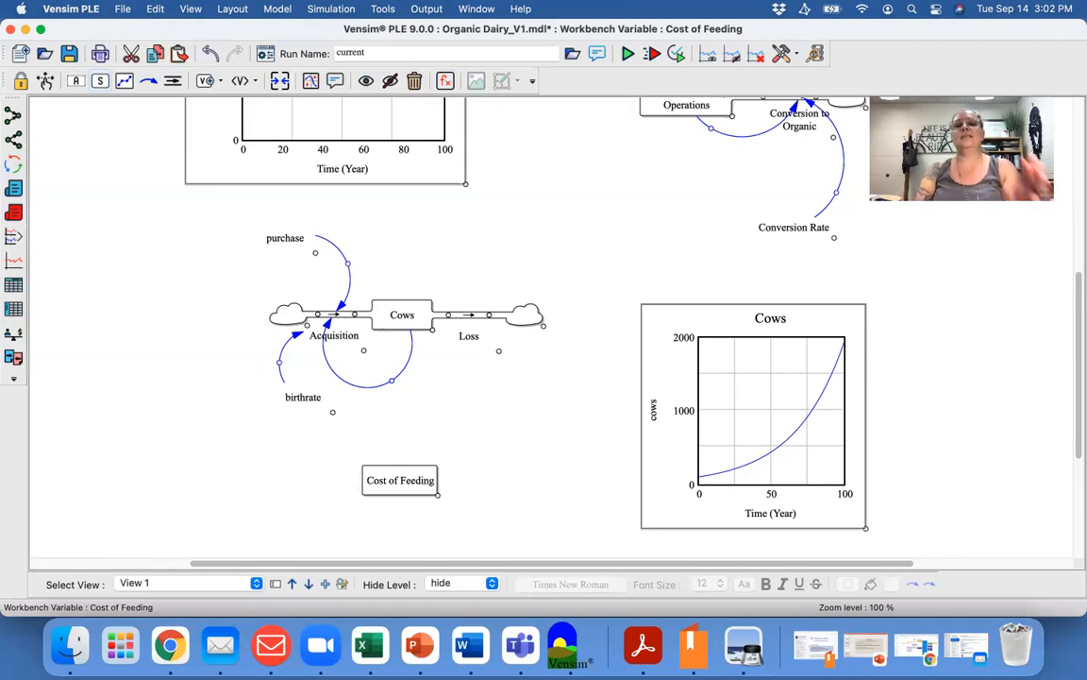
drag(422, 486, 423, 501)
click(479, 493)
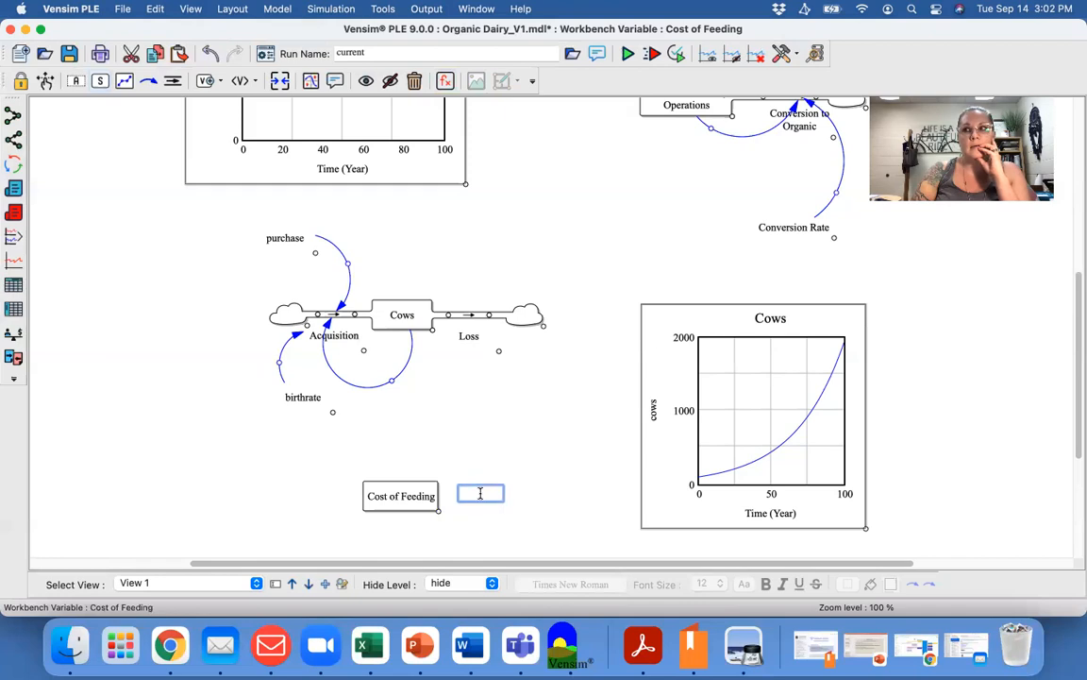
key(Escape)
Add a flow pipe to the Cost of Feeding stock.
scroll(481, 493, down, 3)
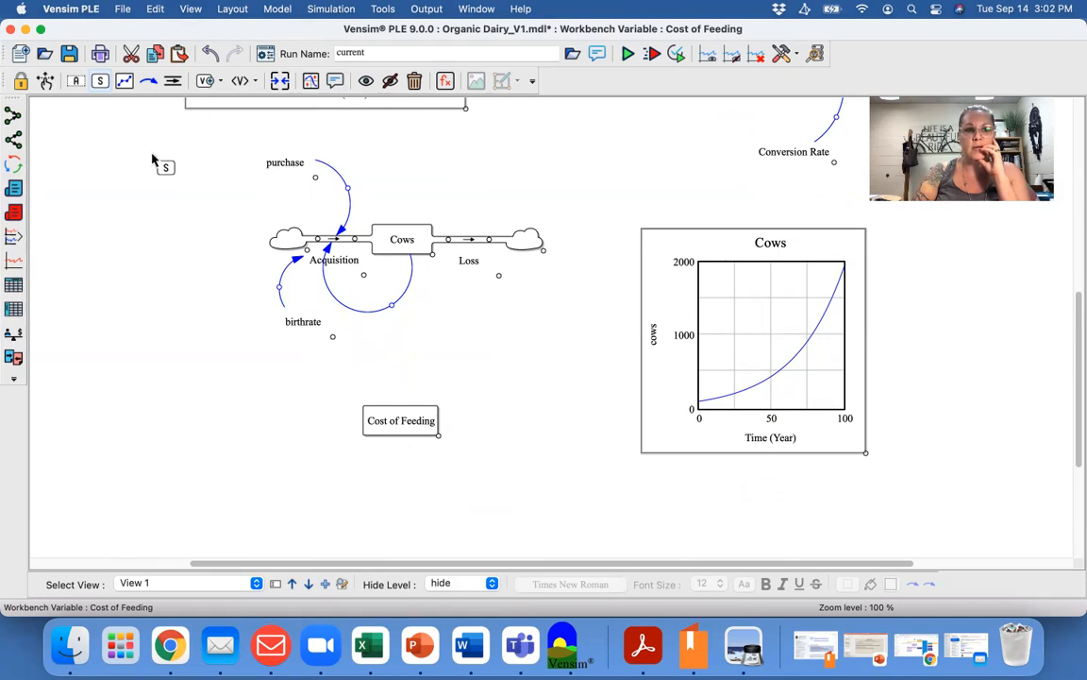
click(174, 83)
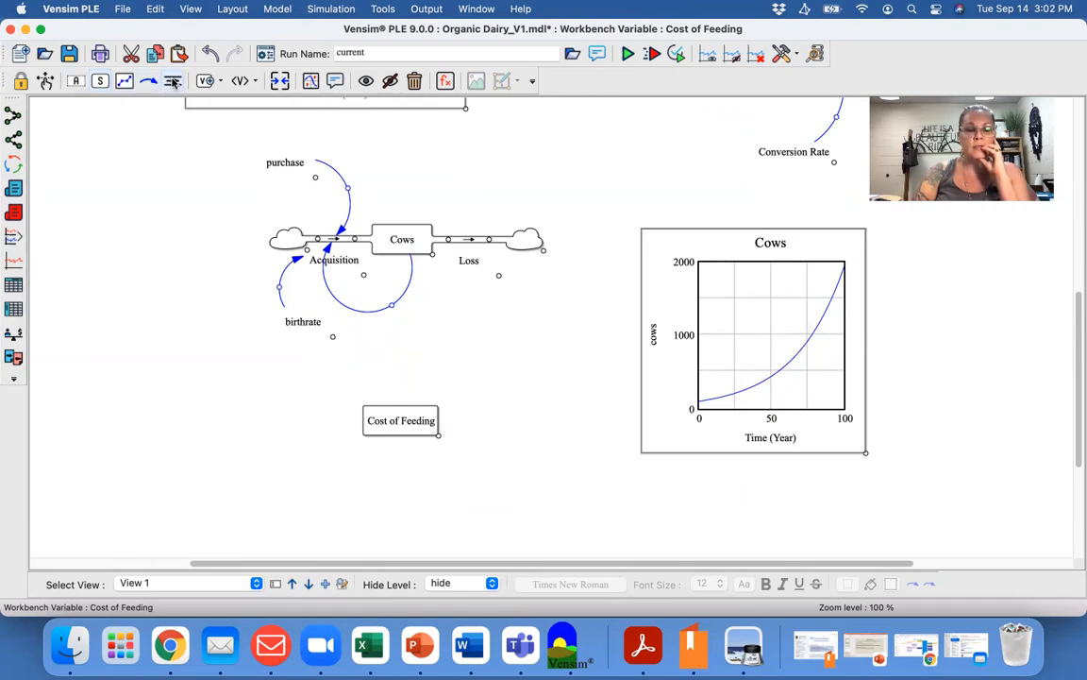